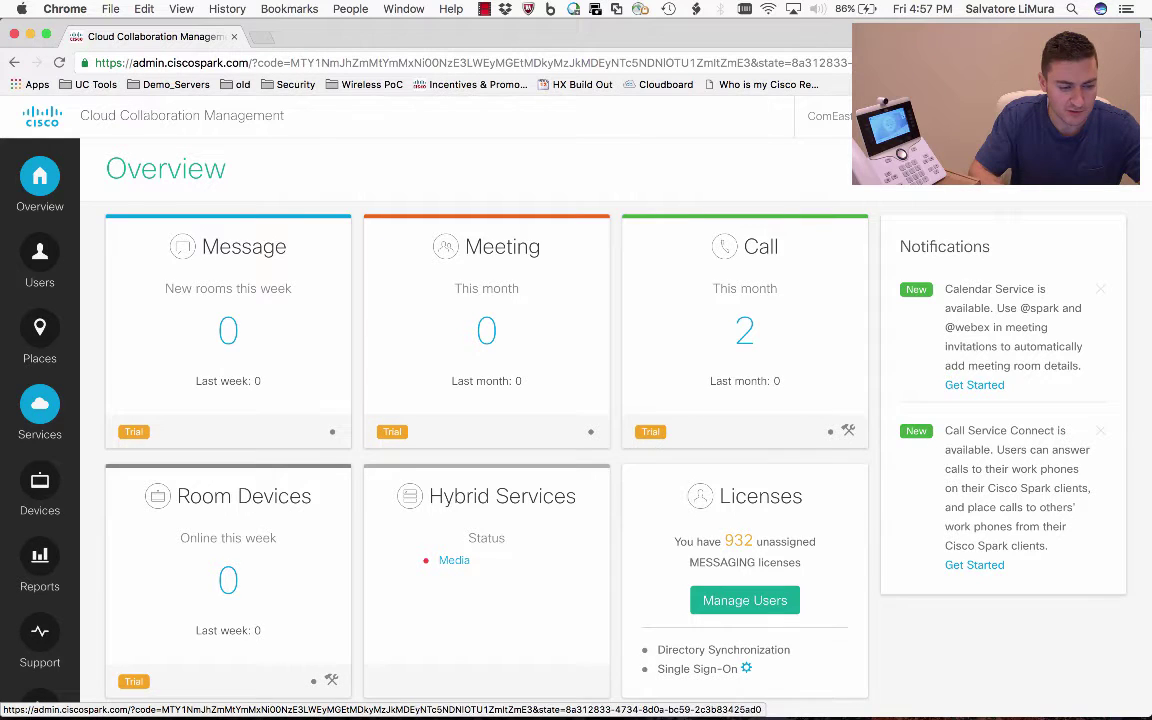
Step: Open the features of the Call cloud service
left_click(40, 405)
scroll(40, 405, "down", 1)
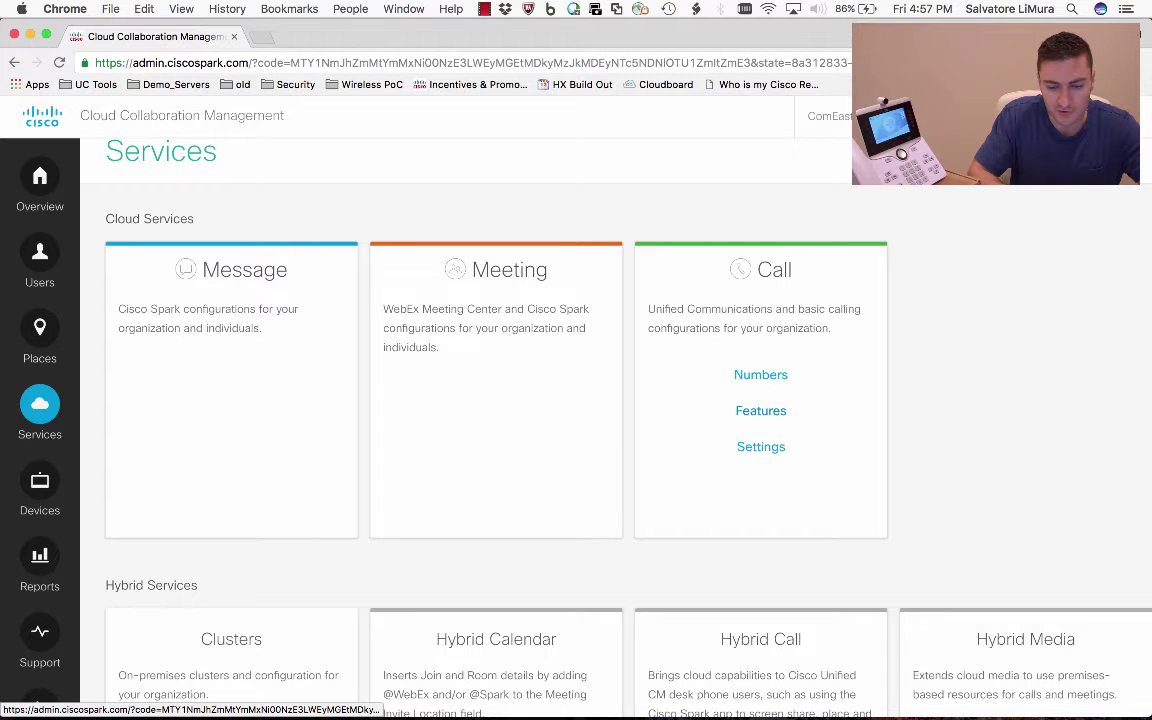
left_click(761, 410)
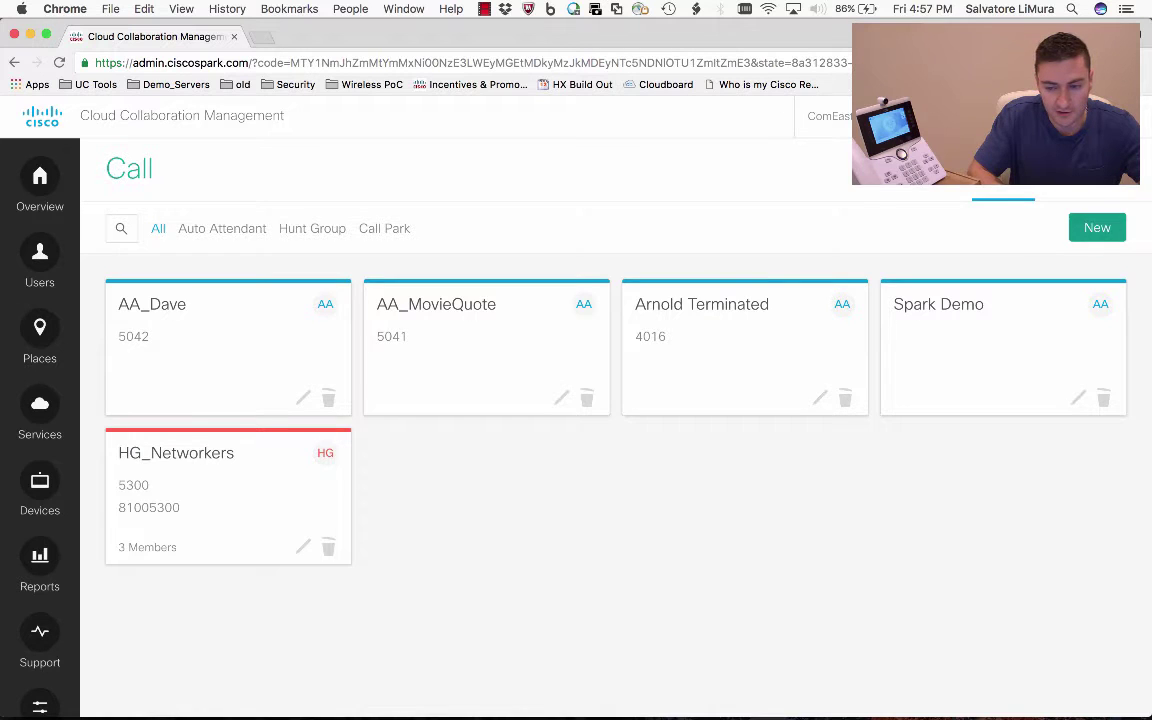
Step: Create a new custom auto attendant named "Arnold's Breakfast Hotline"
left_click(1096, 227)
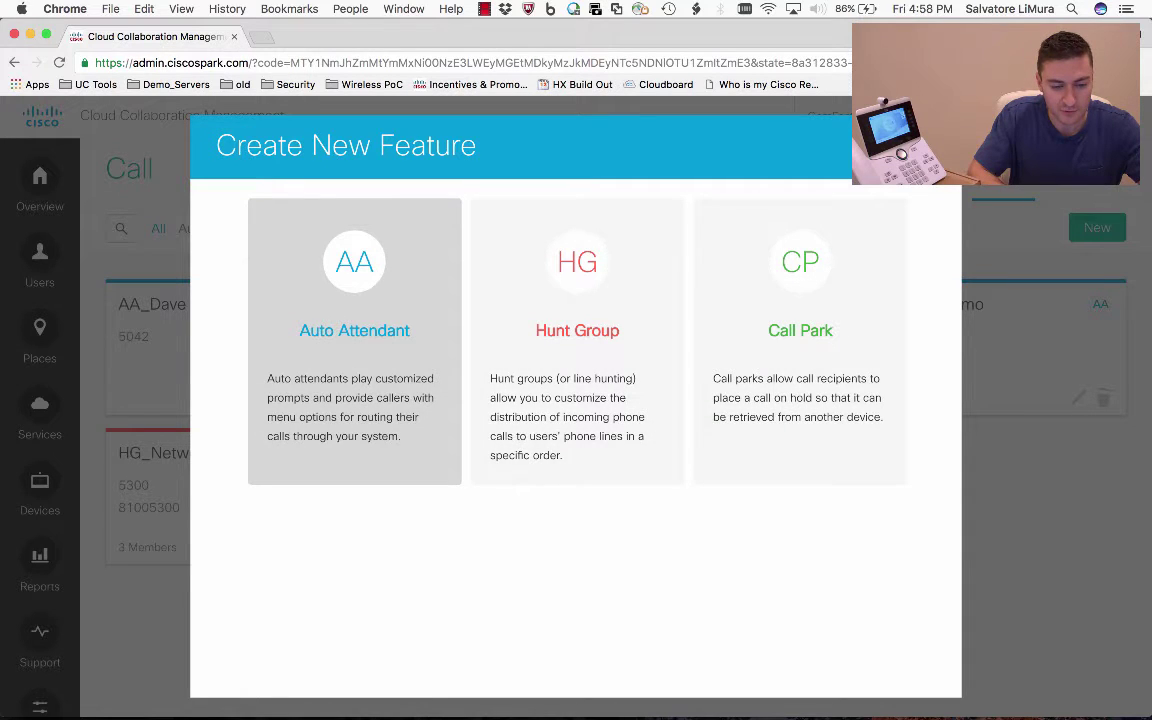
left_click(354, 340)
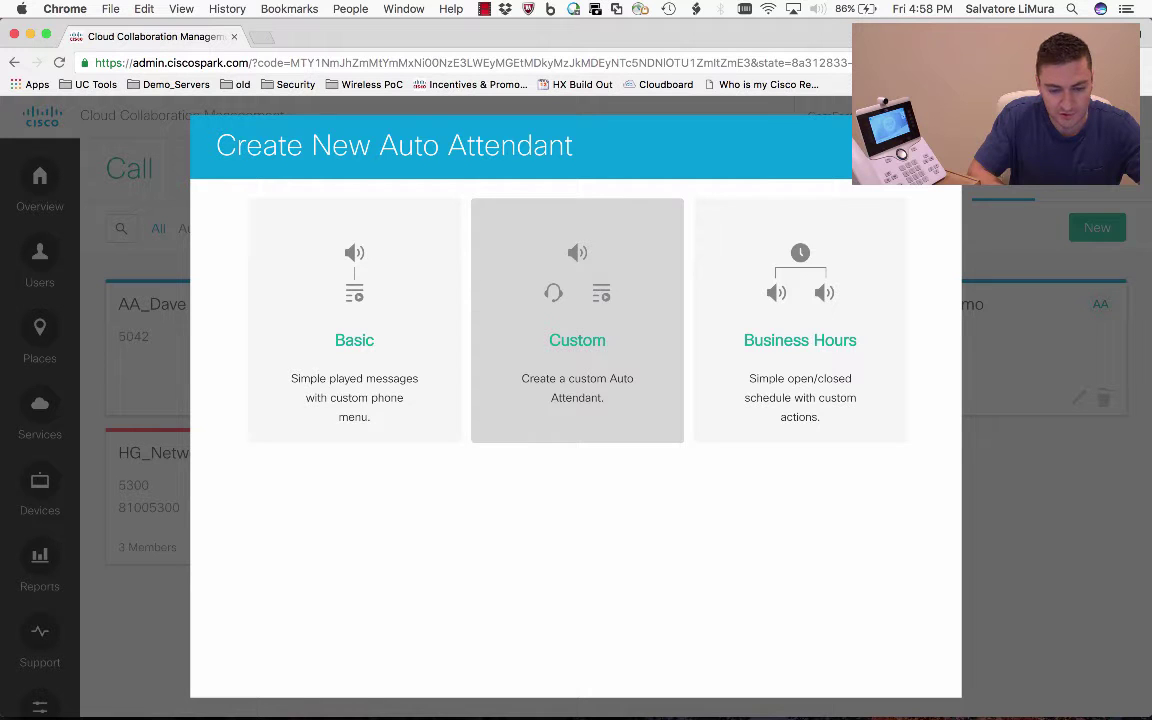
left_click(577, 340)
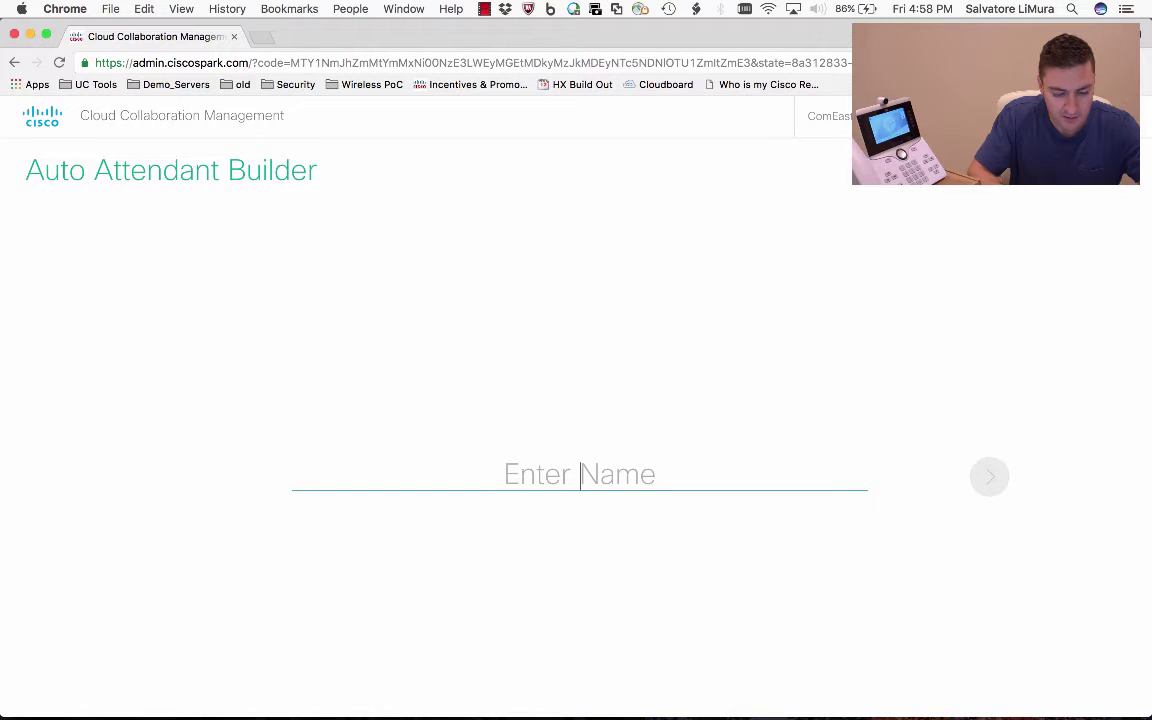
type("Arnold’s Breakfast Hotline")
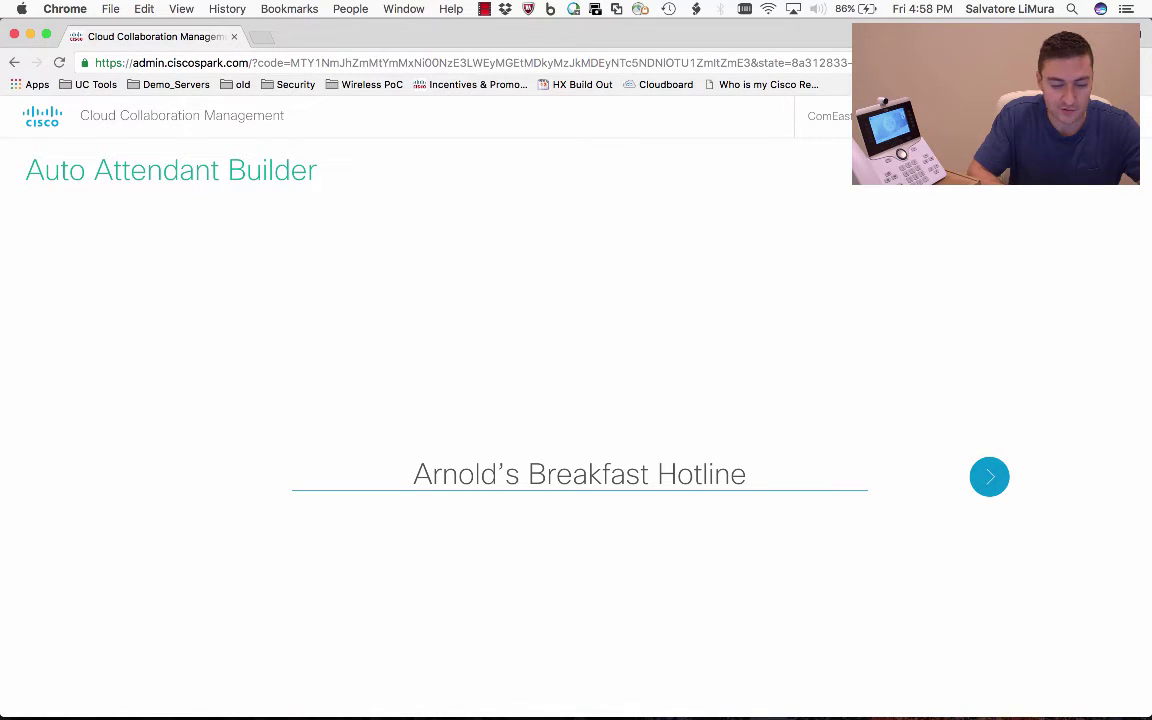
key("Return")
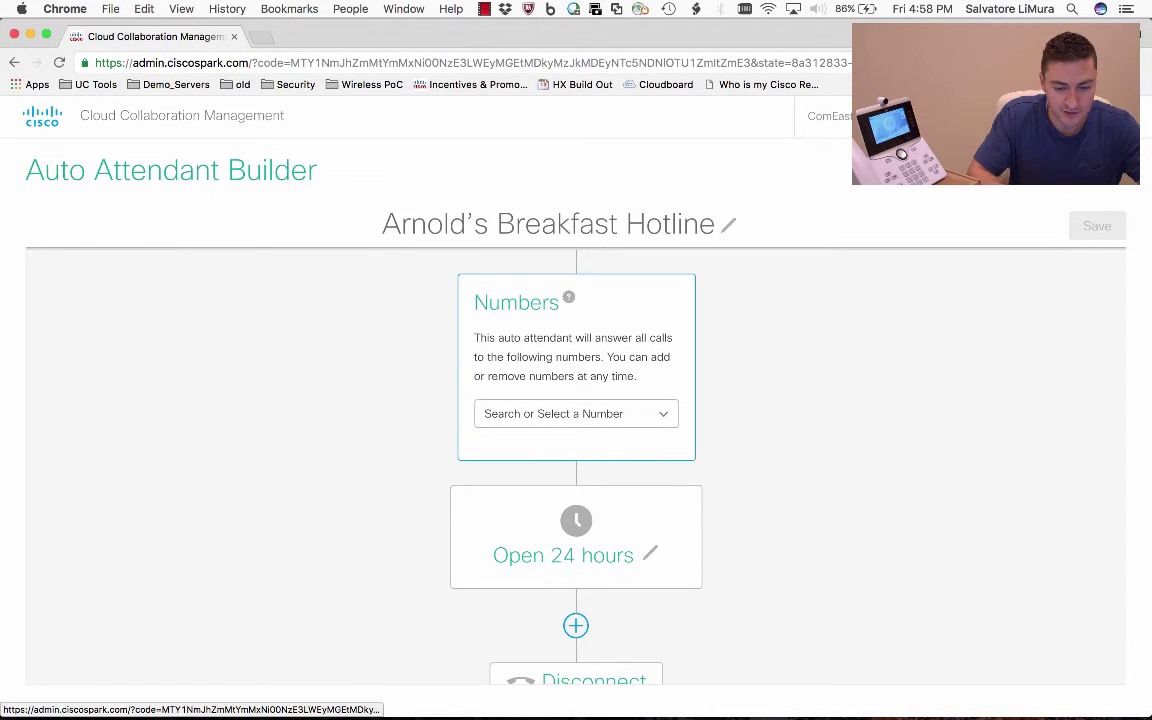
Step: Assign extension 4015 as the number the auto attendant answers
scroll(576, 450, "down", 1)
scroll(576, 450, "up", 1)
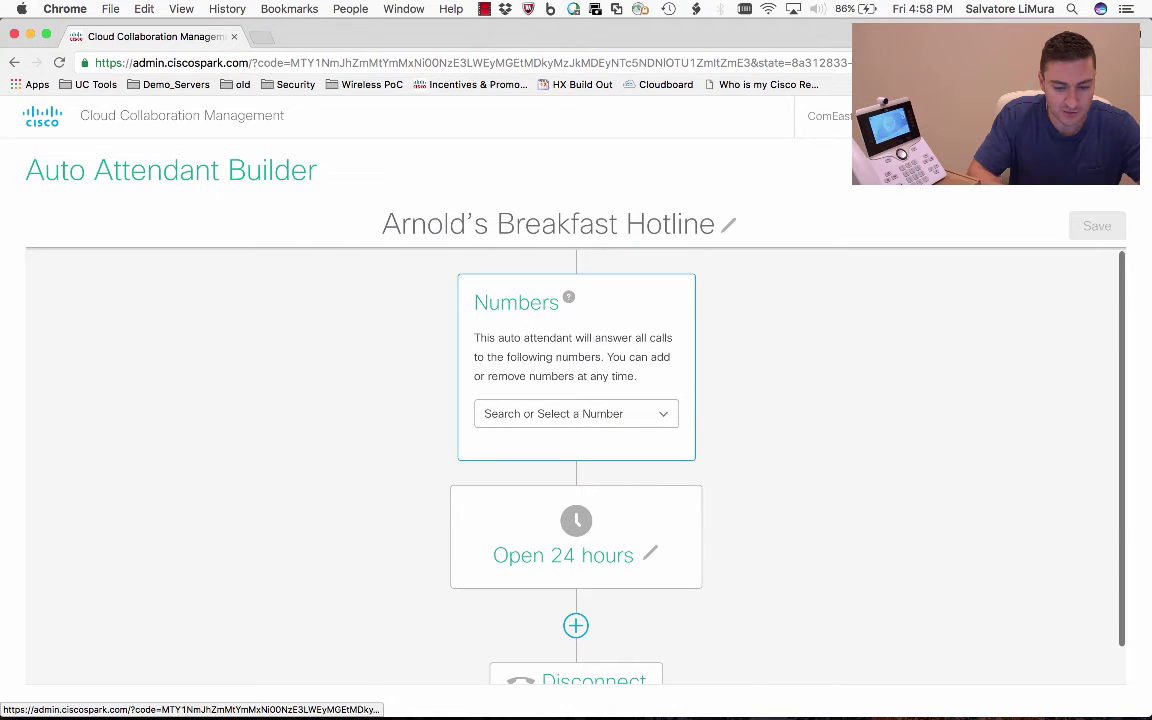
left_click(576, 413)
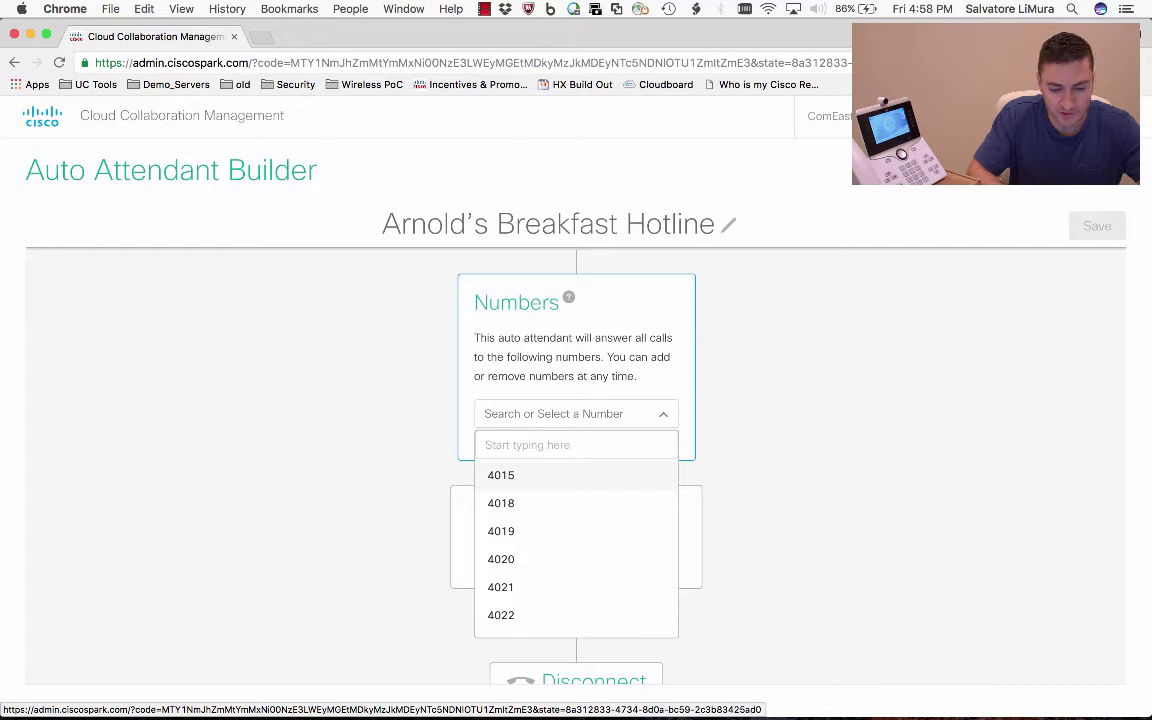
left_click(500, 475)
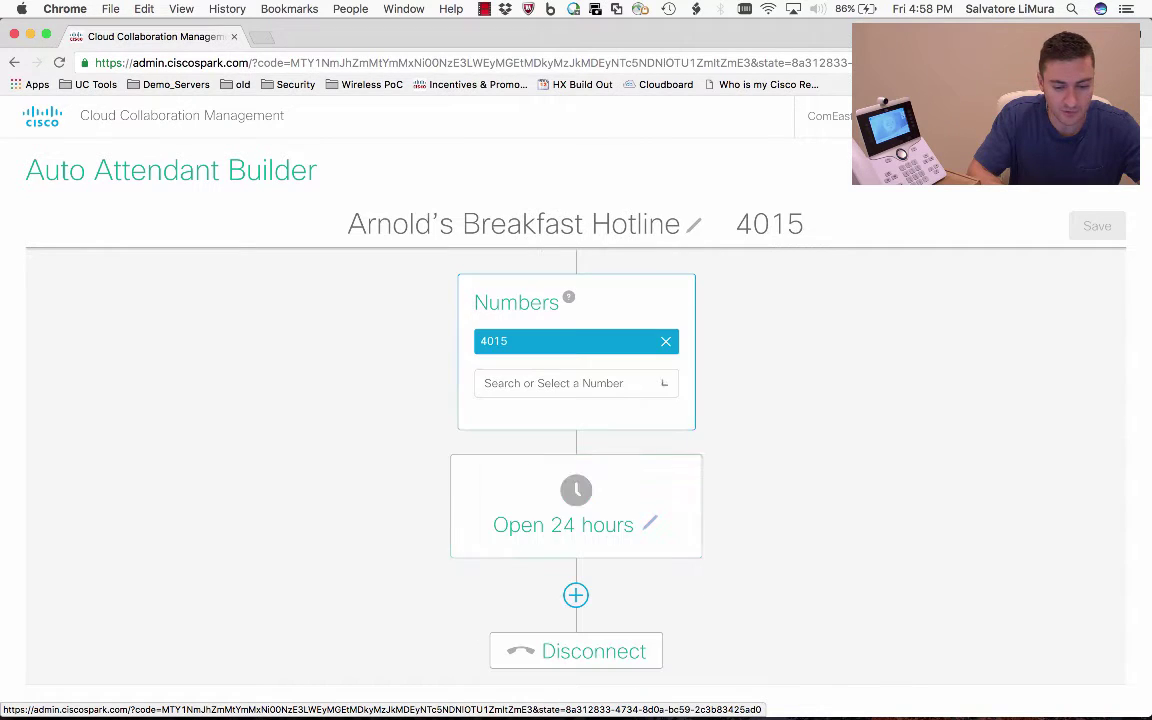
Step: Add open hours from 05:00 AM to 06:00 PM to the auto attendant's schedule
scroll(576, 466, "down", 1)
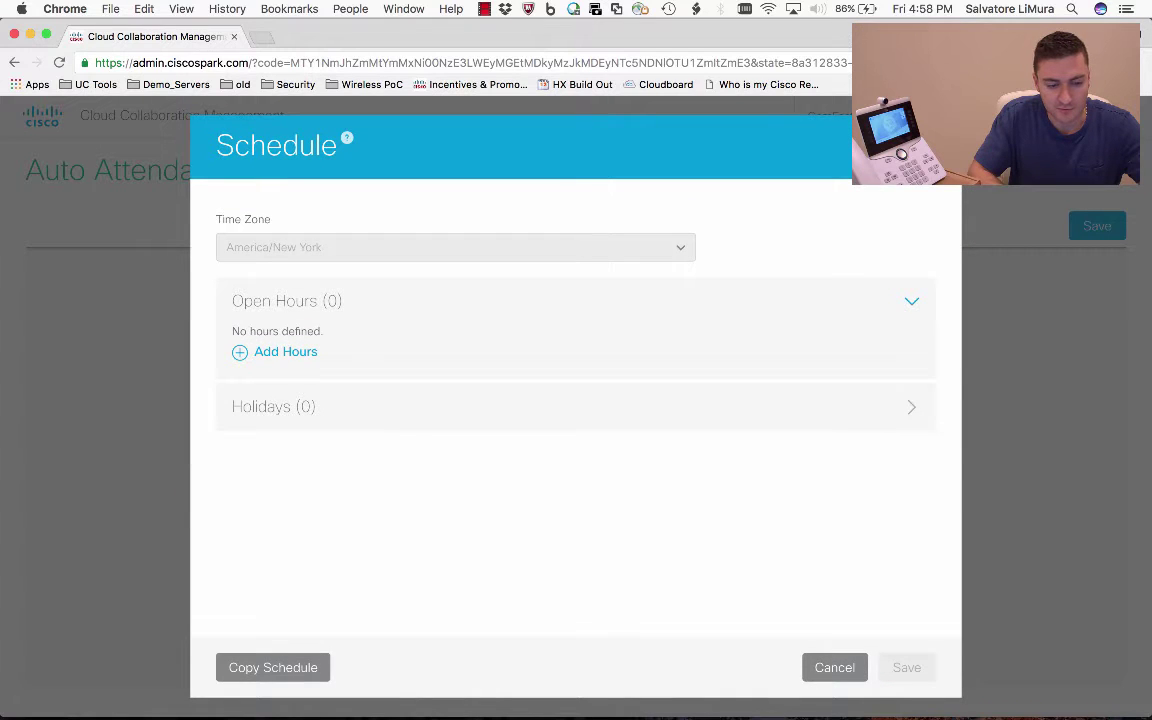
left_click(285, 352)
left_click(299, 376)
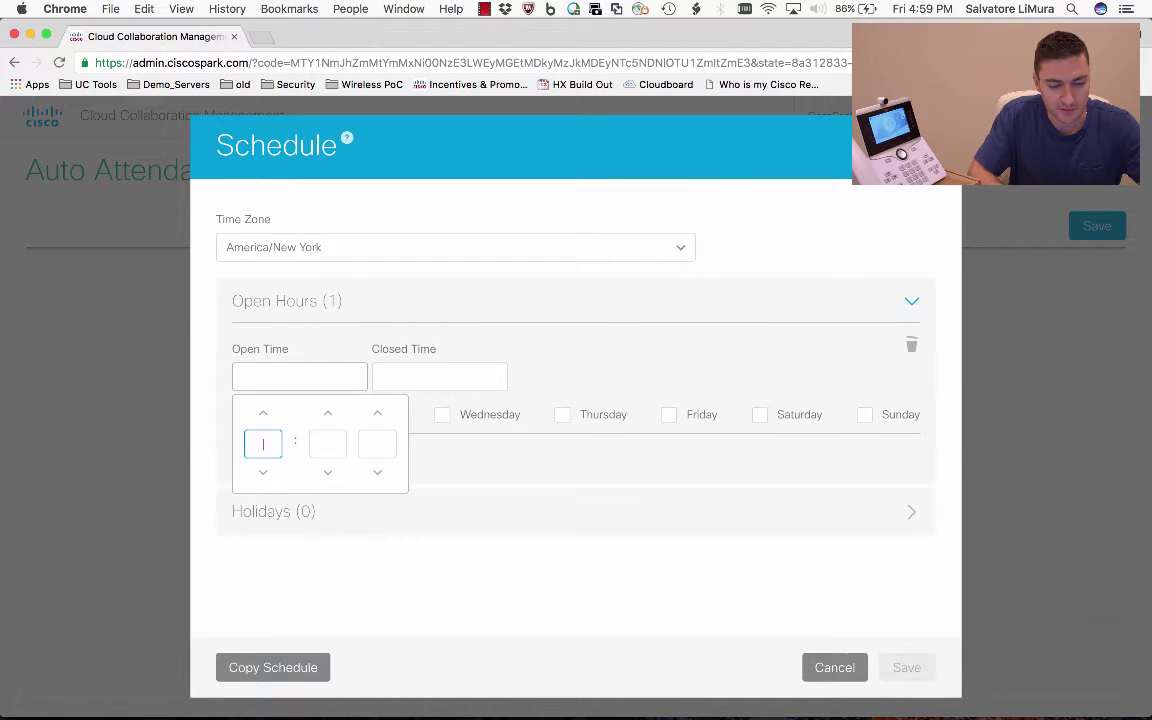
type("5")
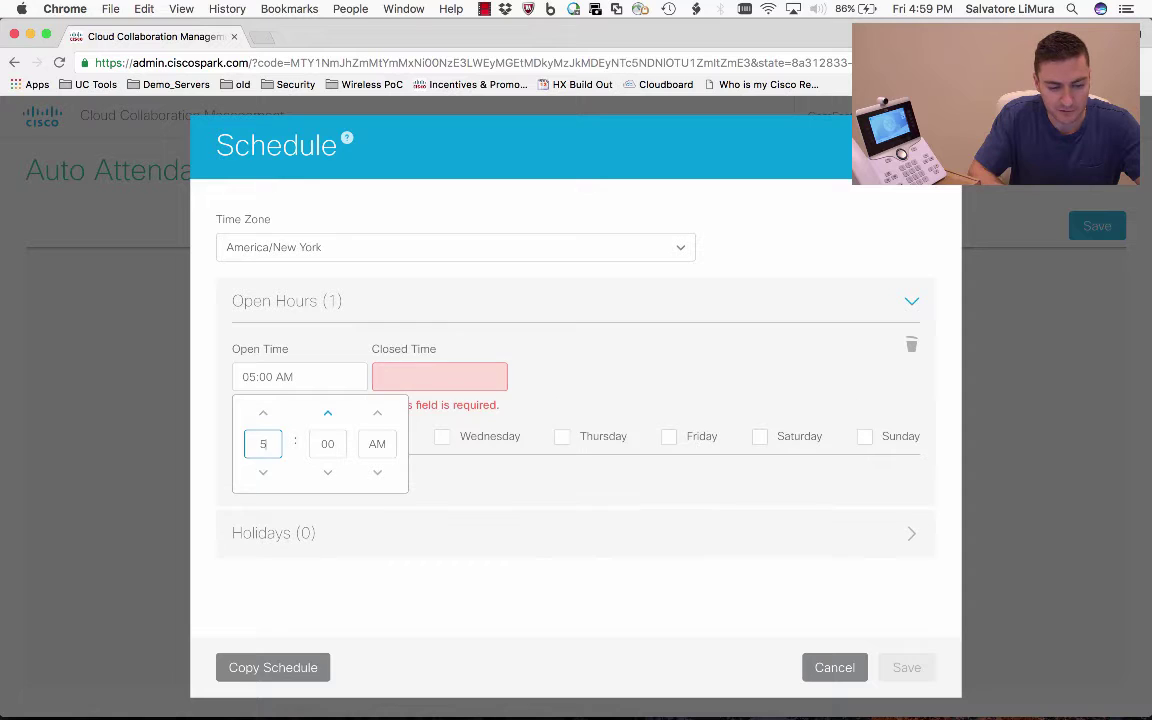
left_click(439, 376)
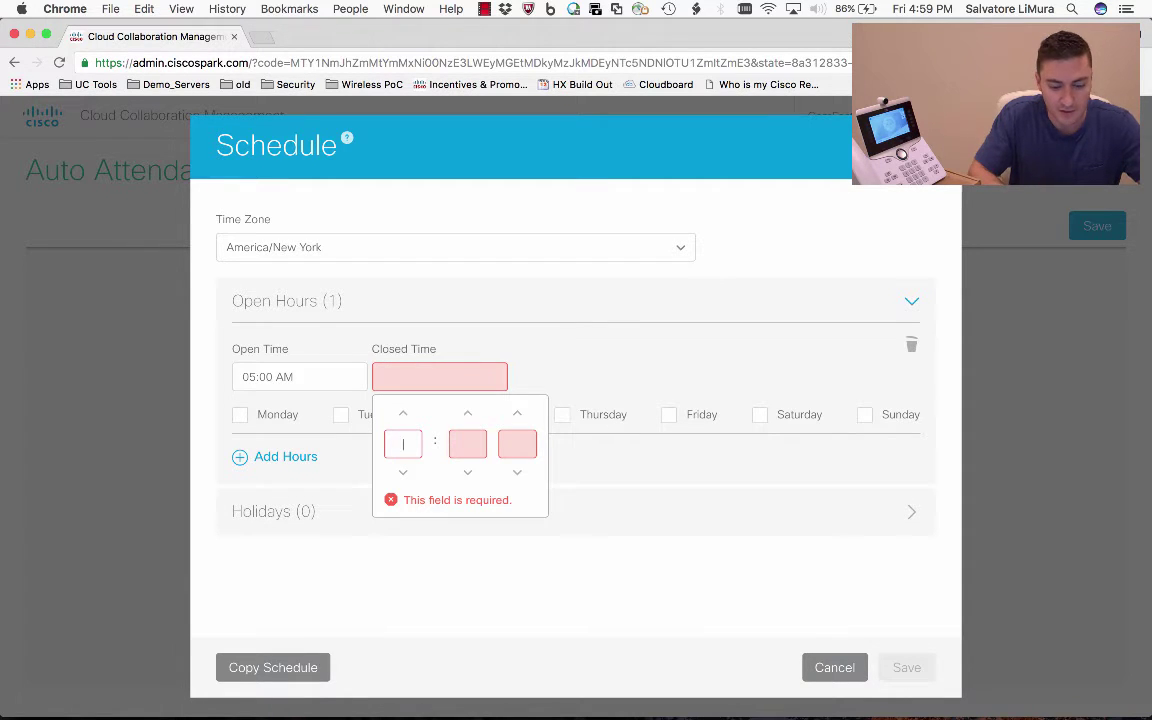
type("6")
left_click(517, 413)
key("Escape")
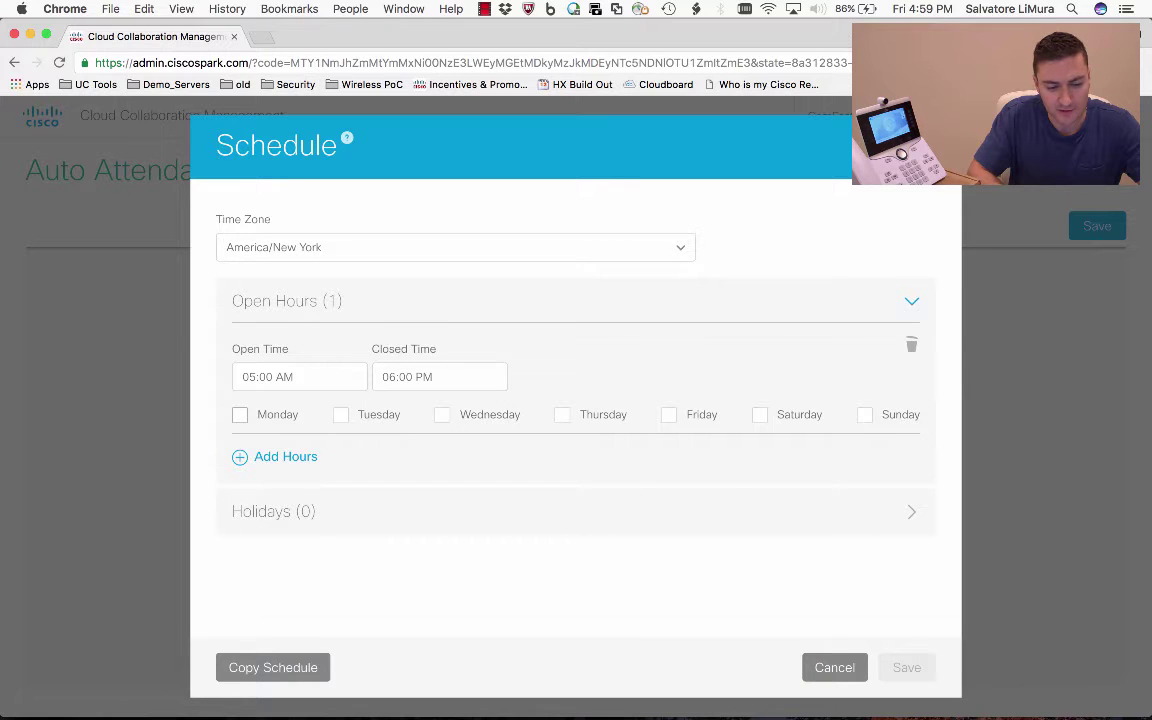
Step: Apply the first open hours entry to Monday, Tuesday, Wednesday, Thursday and Friday
left_click(240, 414)
left_click(341, 414)
left_click(442, 414)
left_click(562, 414)
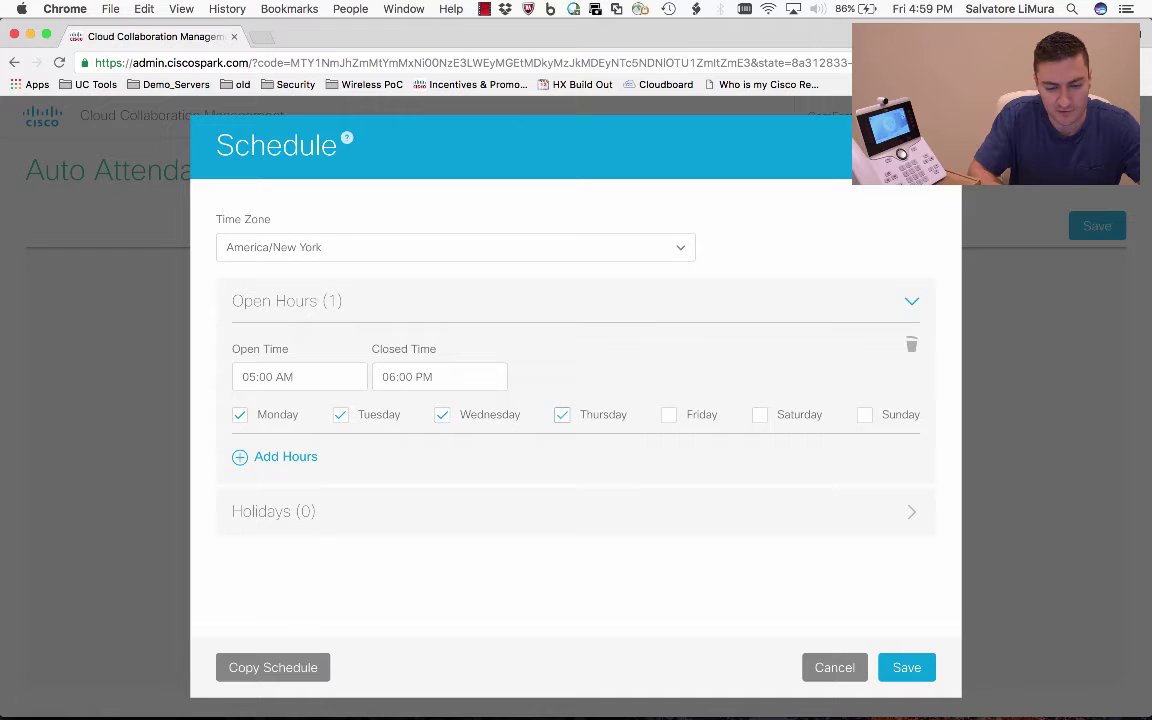
left_click(669, 414)
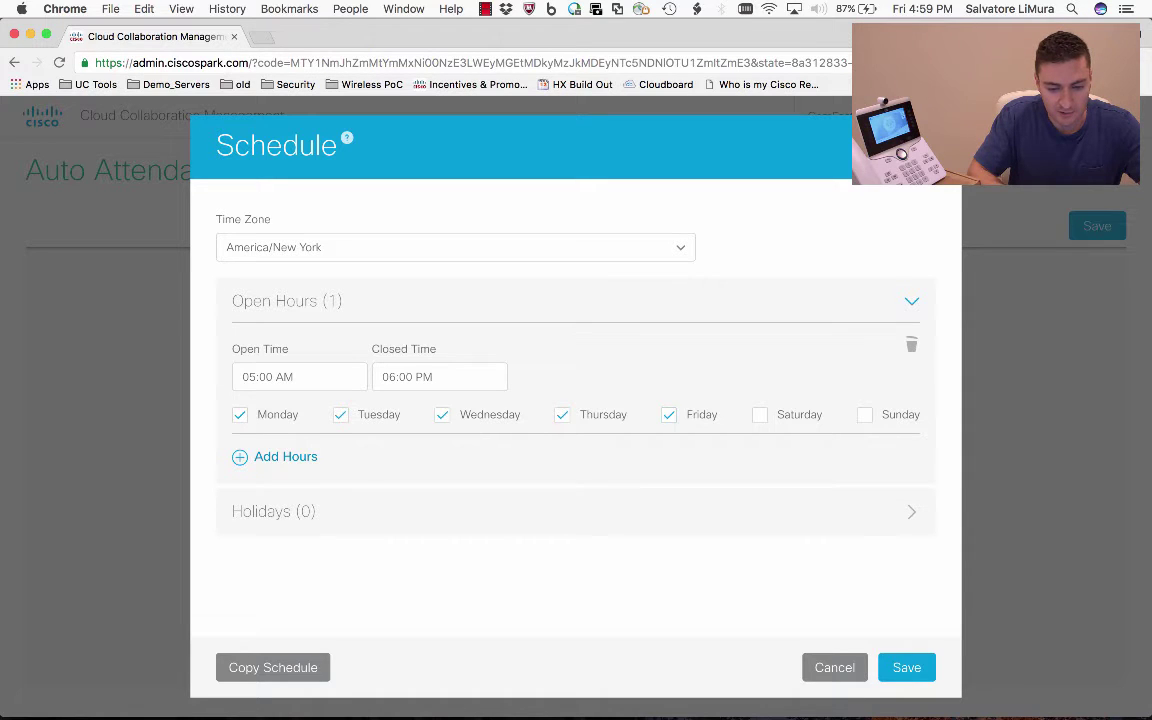
Step: Add a second open hours entry from 05:00 AM to 10:00 AM for Saturday and save the schedule
left_click(285, 456)
left_click(299, 487)
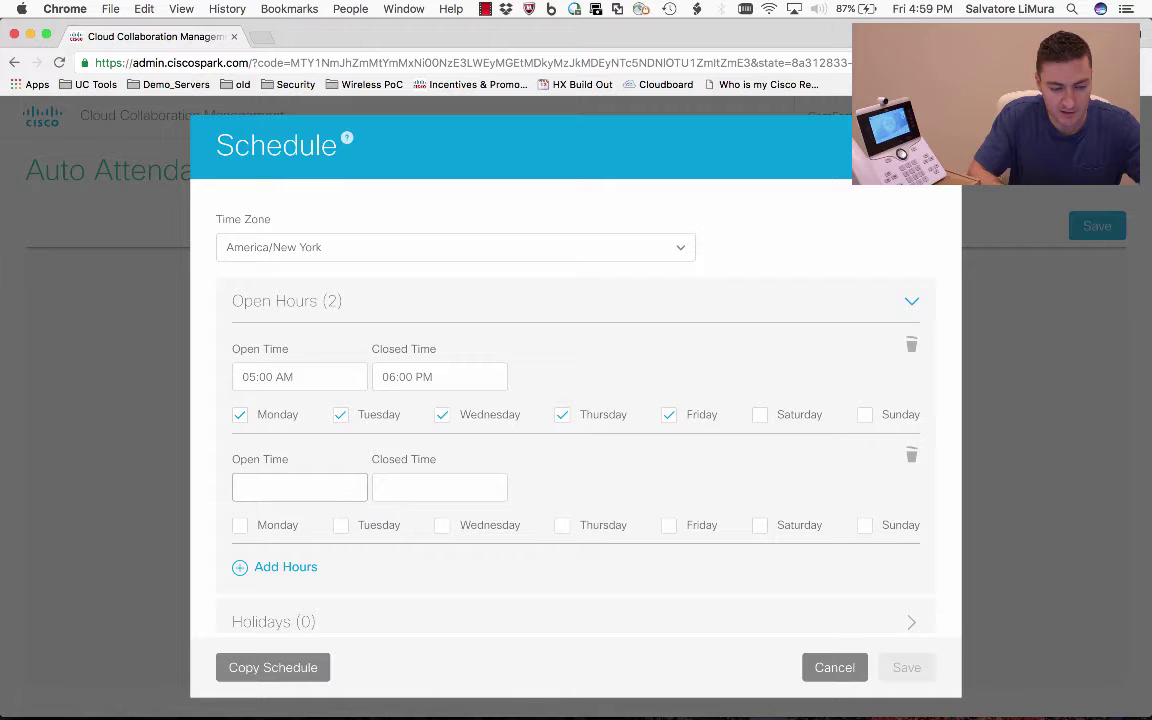
scroll(575, 400, "down", 1)
left_click(299, 450)
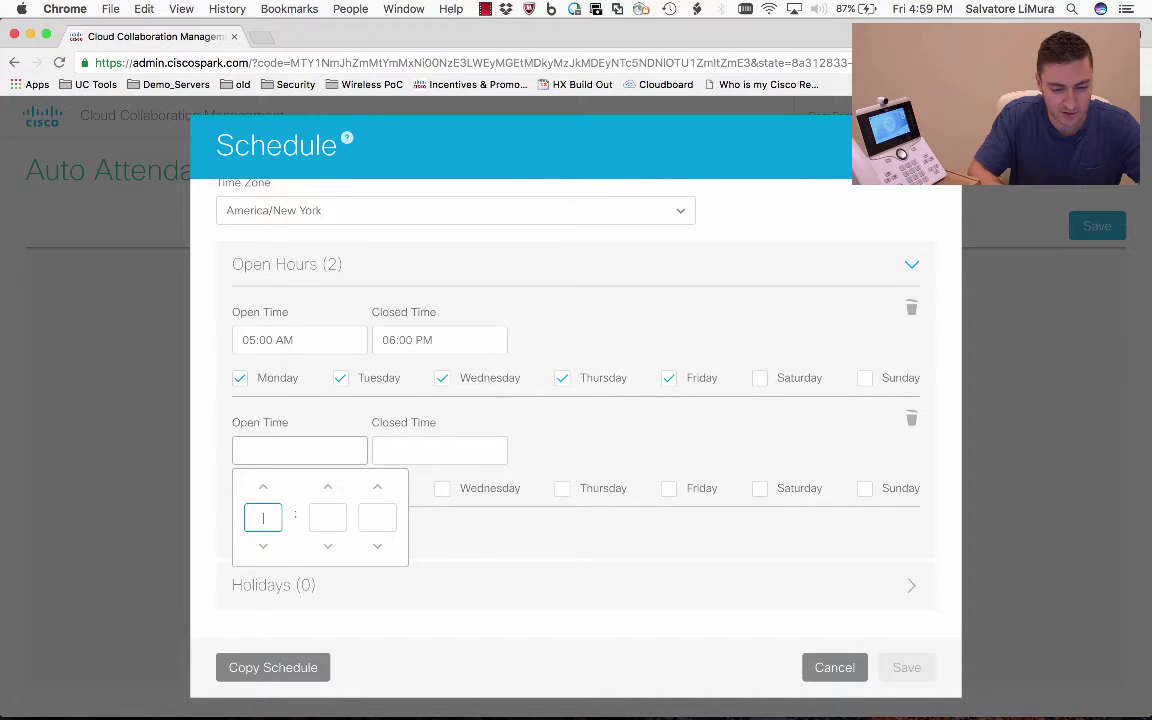
type("5")
key("Tab")
key("Tab")
key("Tab")
type("10")
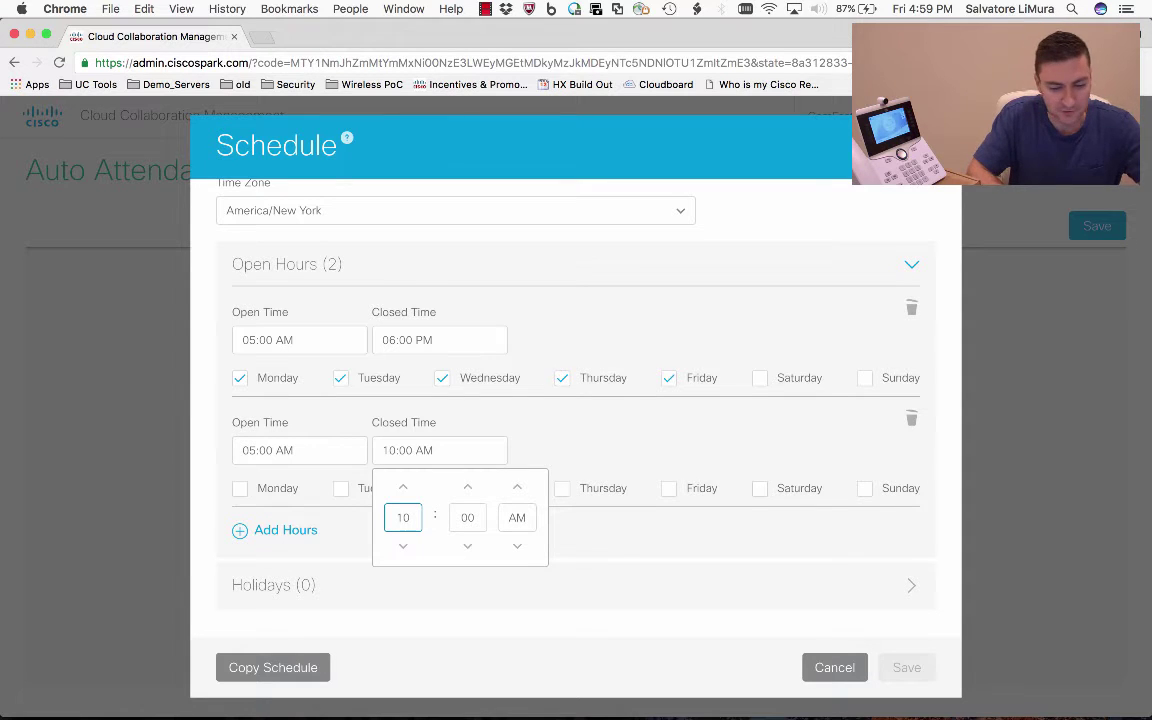
left_click(760, 488)
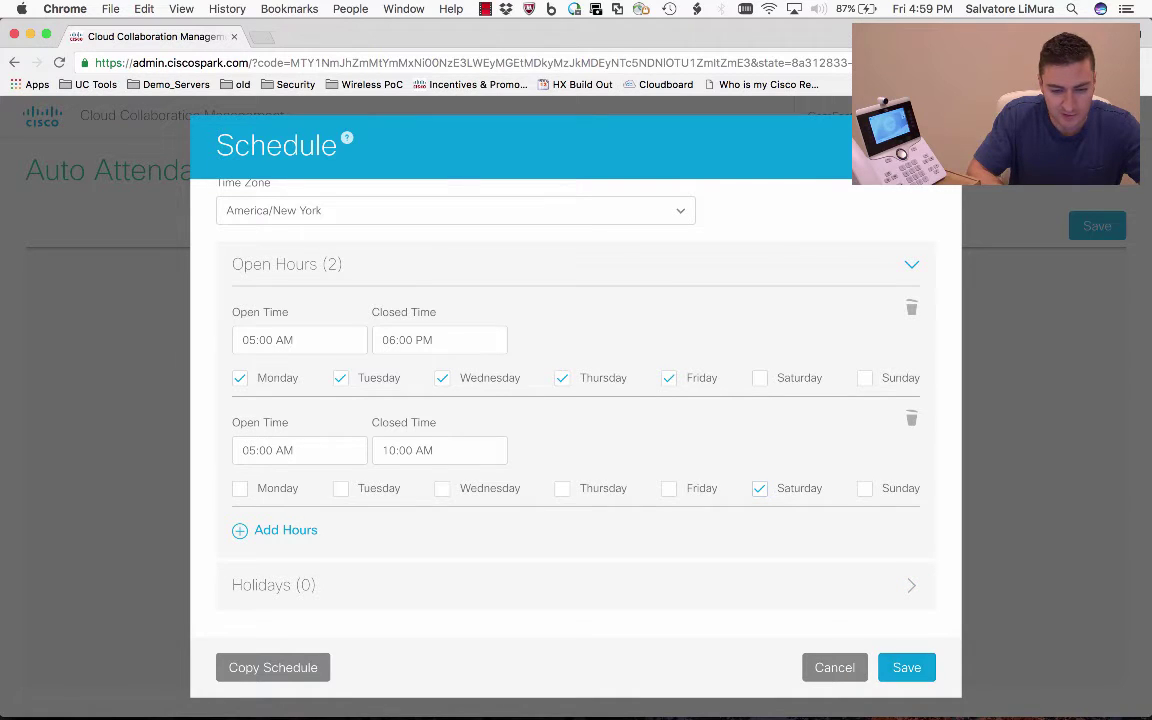
left_click(906, 667)
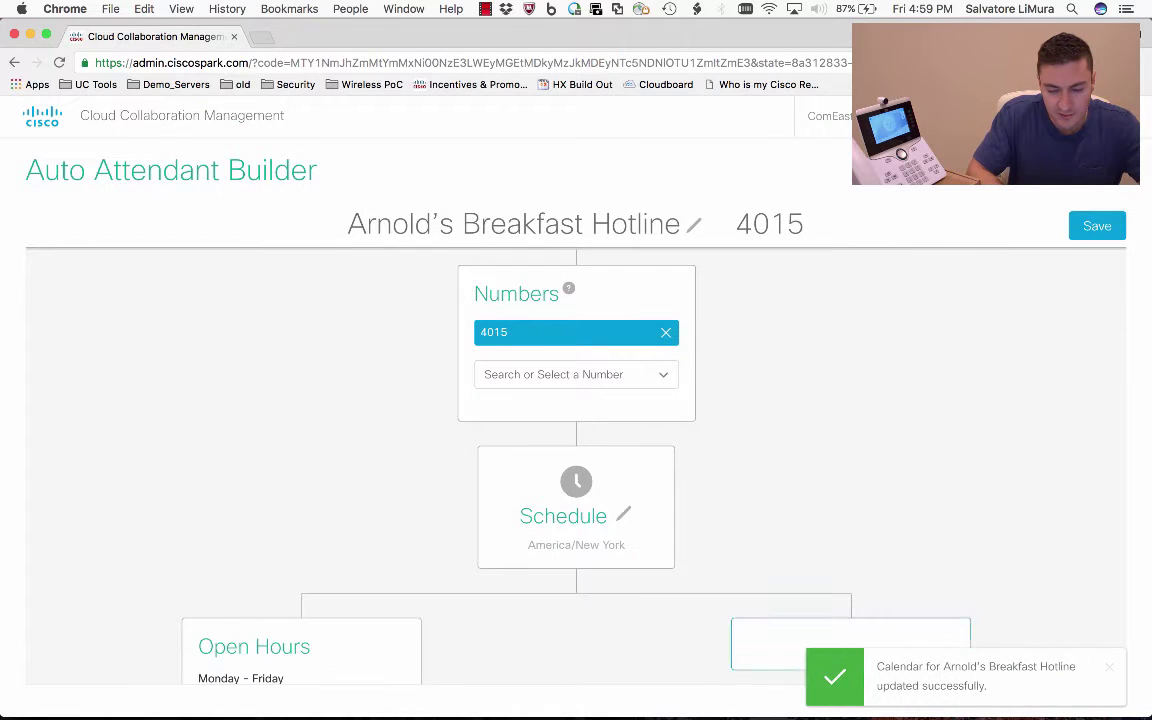
Step: Add a new step with the Say Message action to the Open Hours branch of the call flow
scroll(576, 450, "down", 3)
scroll(576, 450, "down", 2)
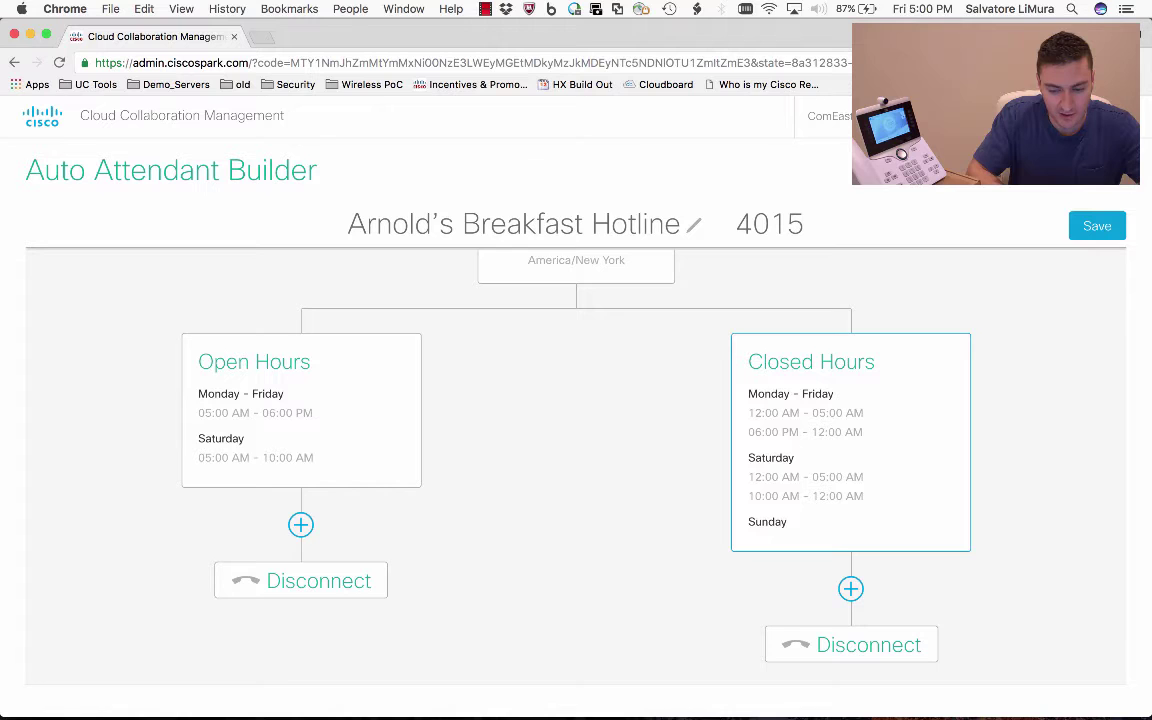
scroll(850, 440, "down", 1)
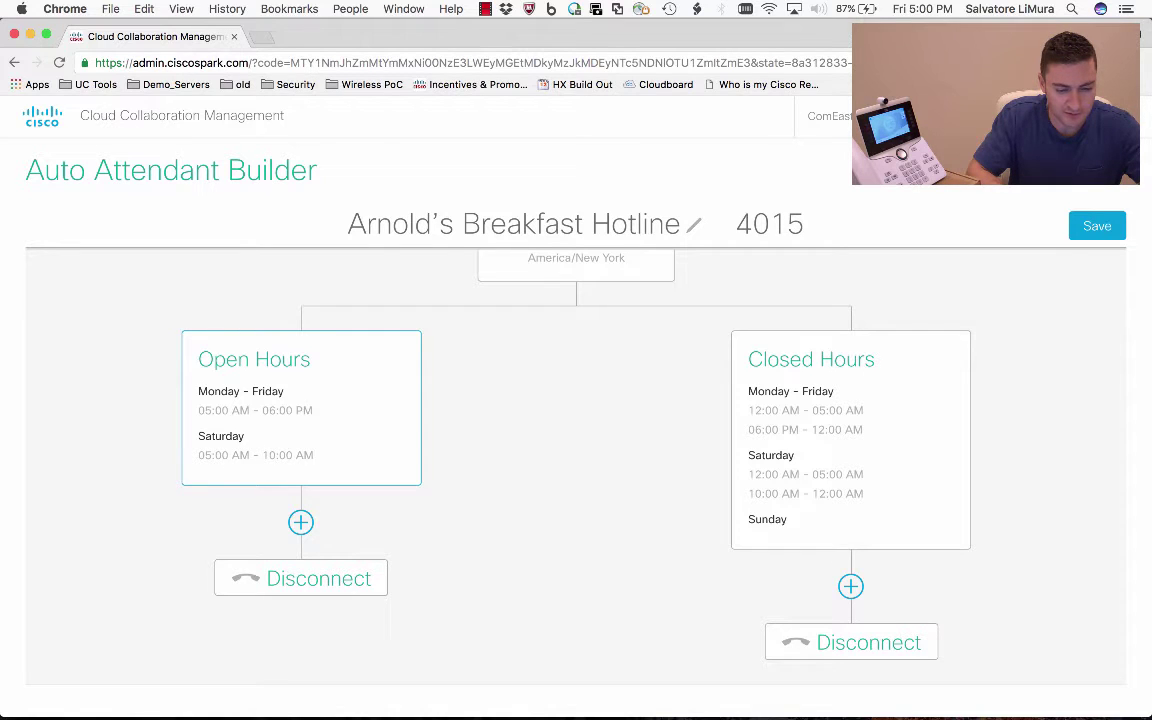
scroll(576, 450, "up", 3)
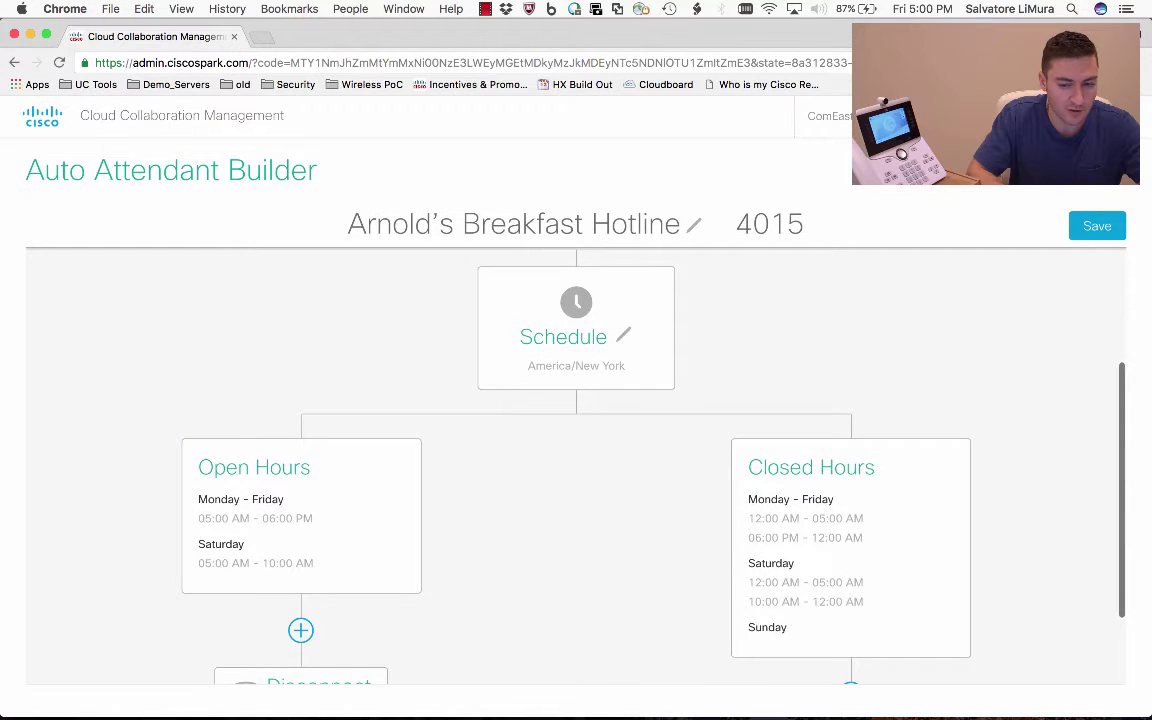
scroll(300, 520, "down", 3)
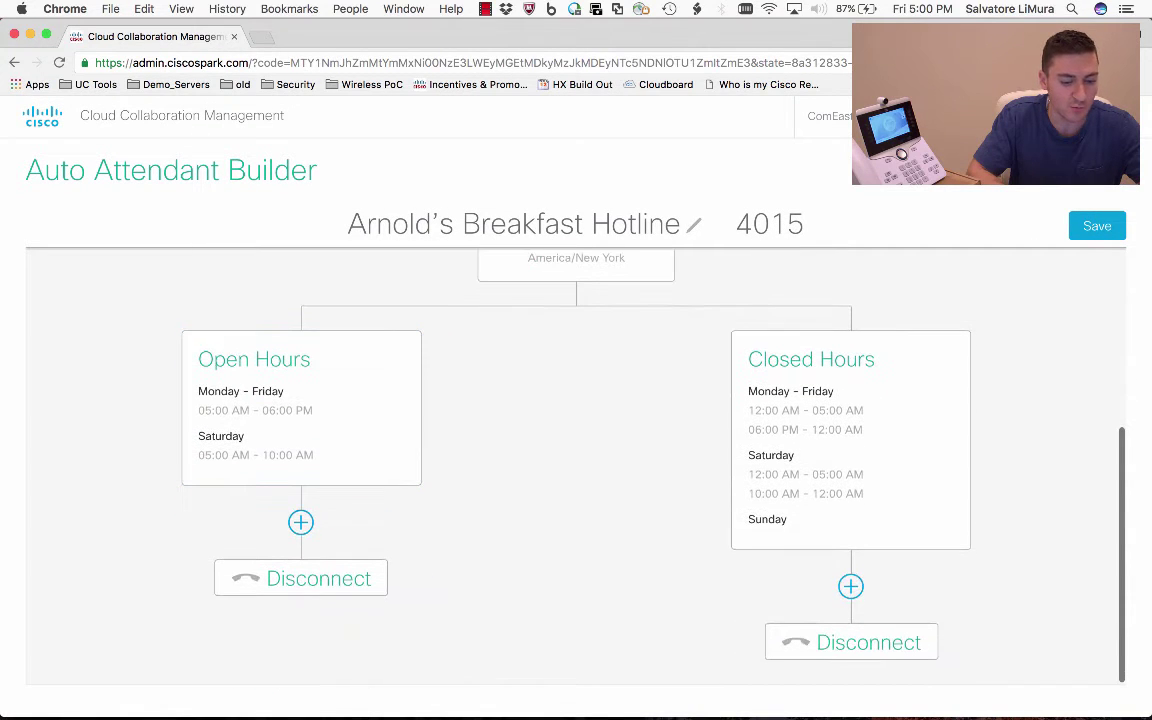
left_click(300, 522)
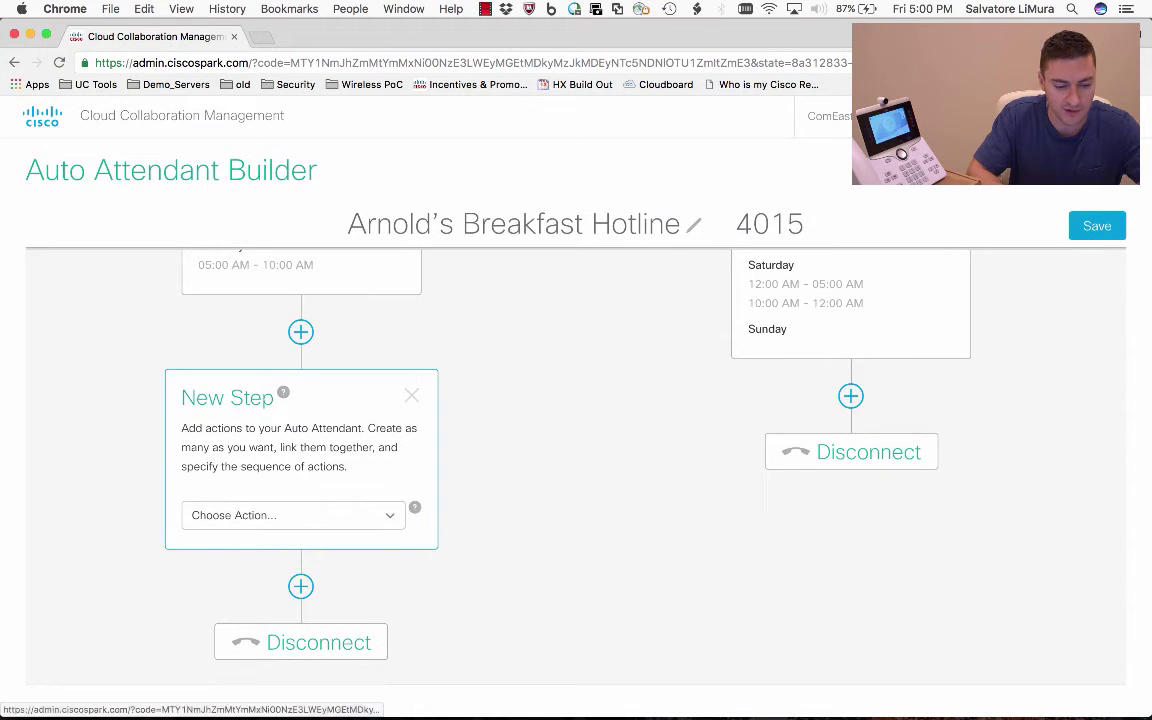
left_click(293, 515)
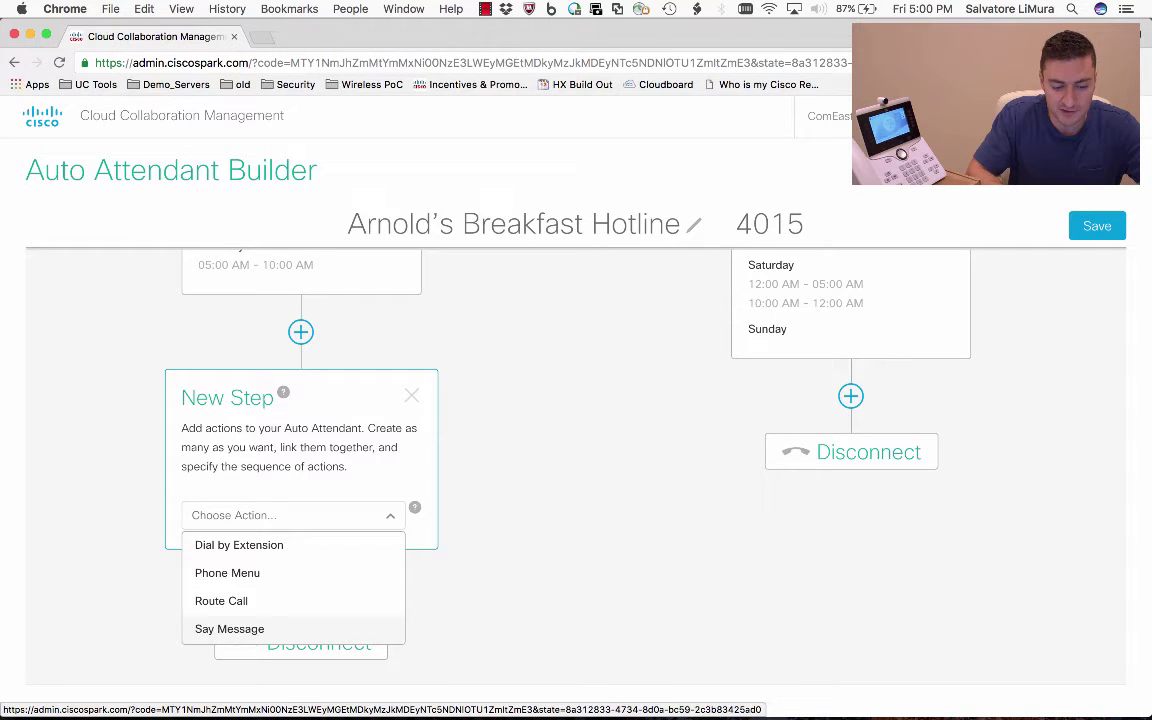
left_click(229, 628)
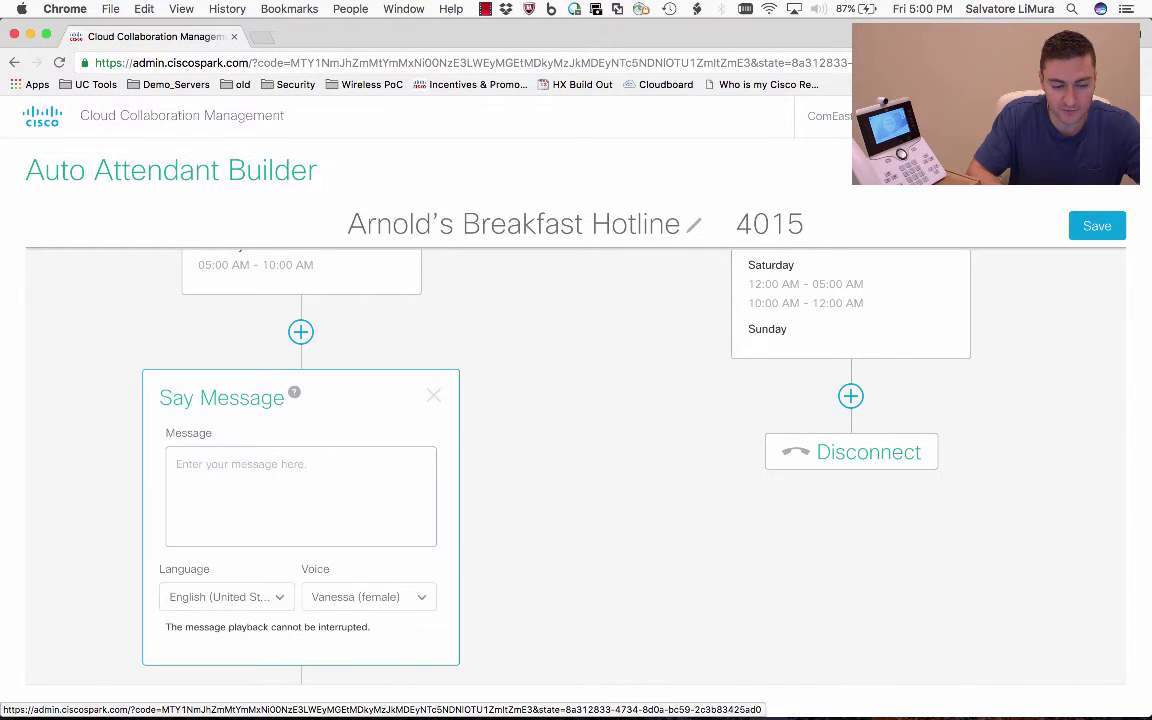
scroll(576, 450, "down", 1)
left_click(300, 455)
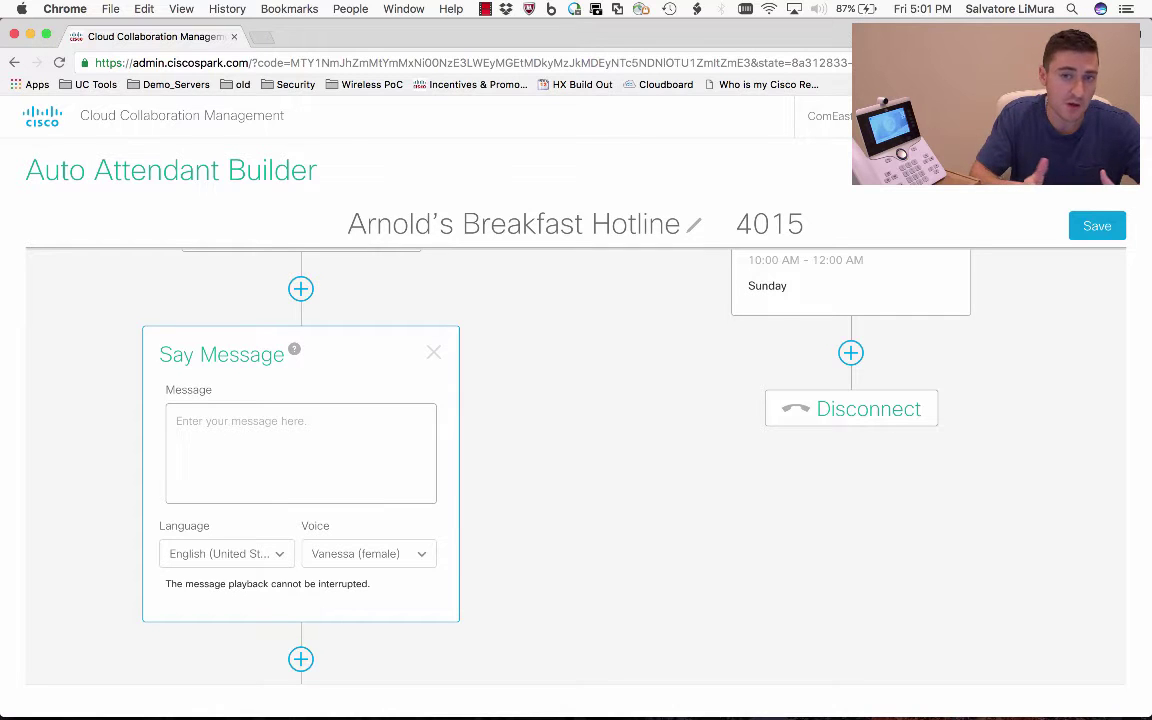
scroll(569, 417, "up", 1)
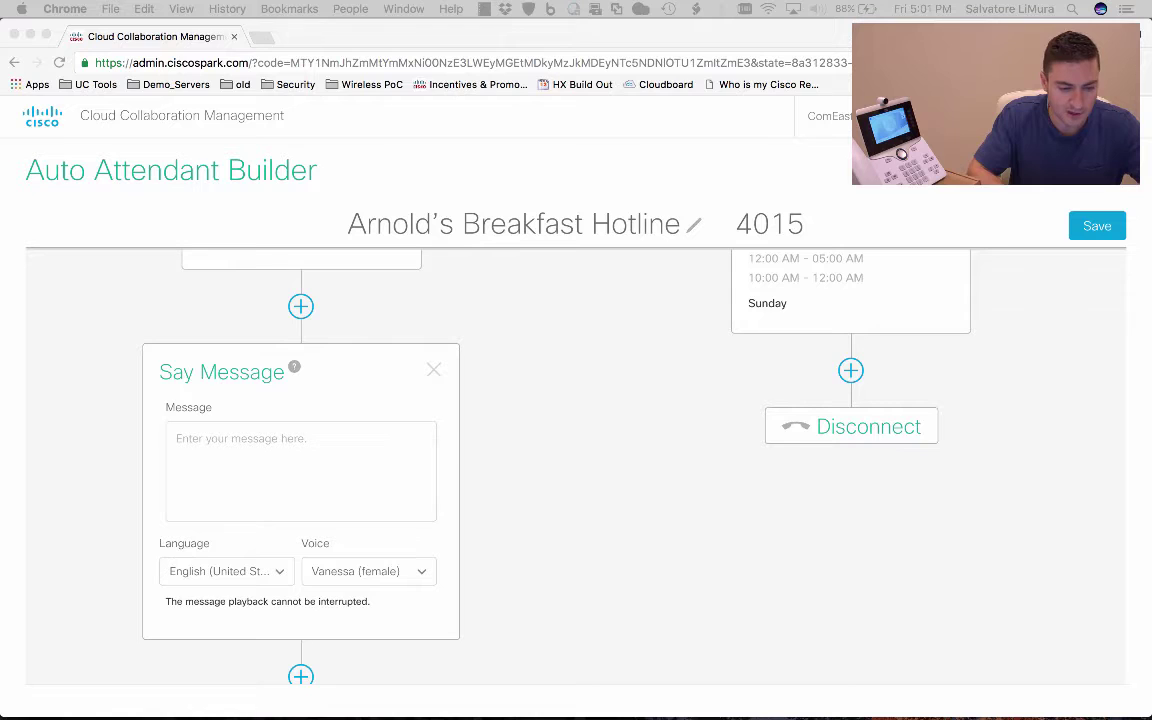
scroll(575, 466, "down", 1)
left_click(300, 456)
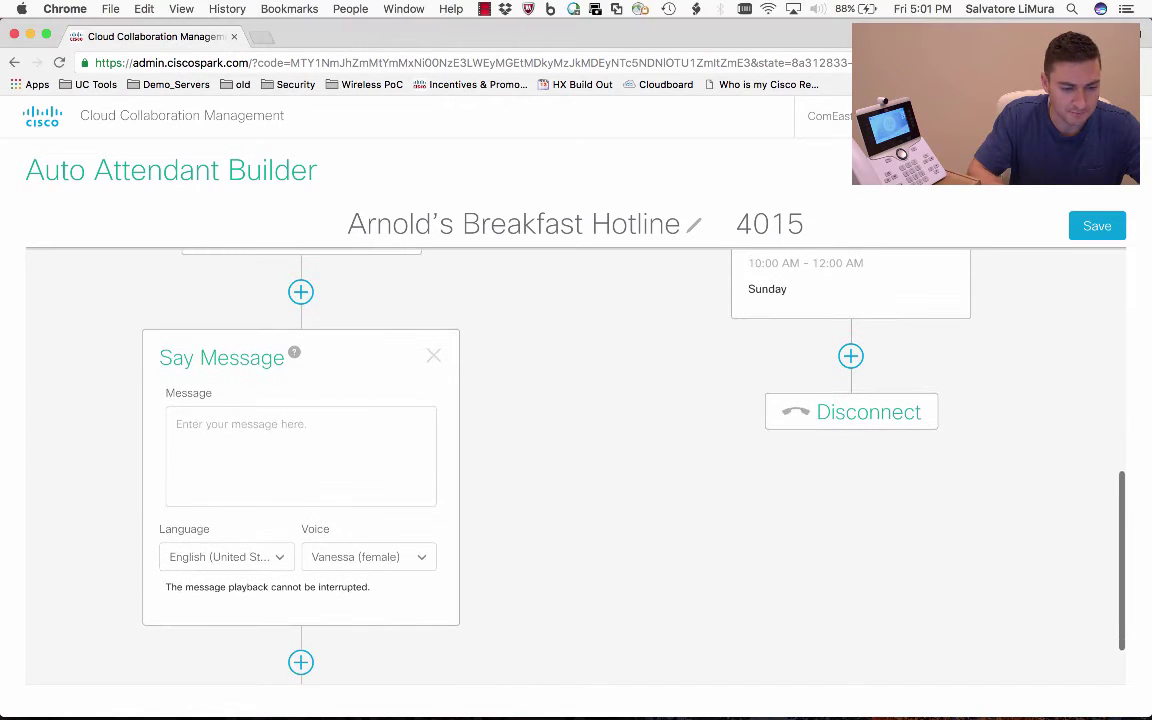
key("super+v")
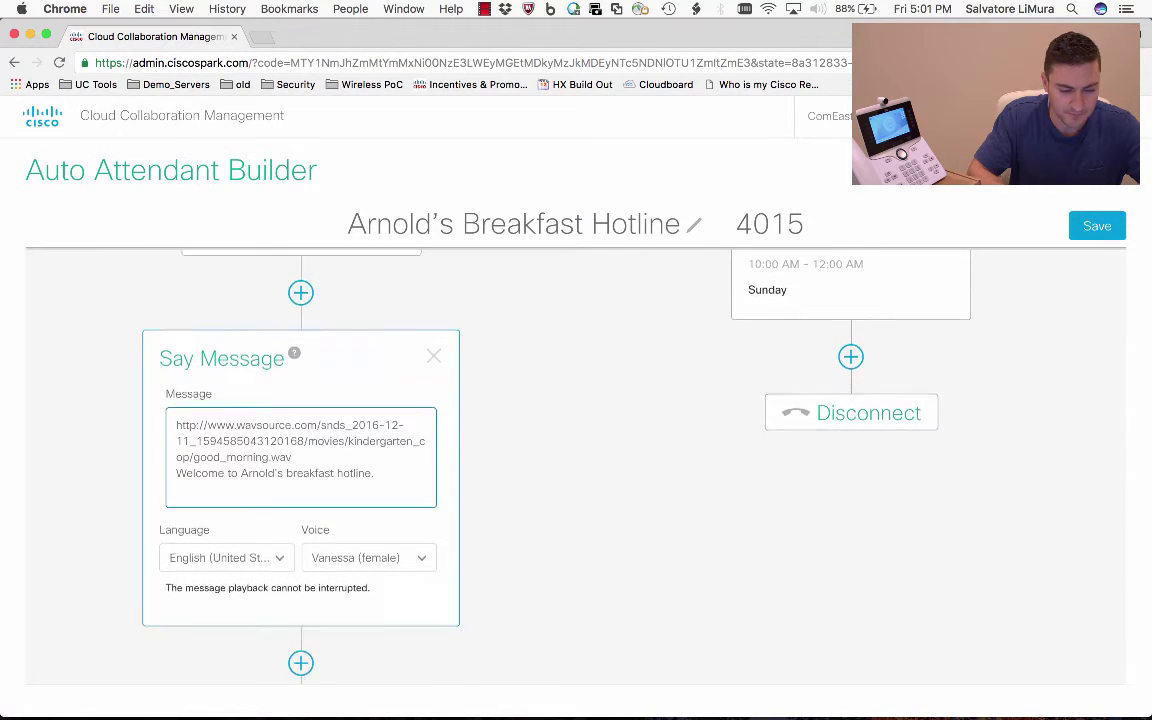
scroll(569, 418, "up", 2)
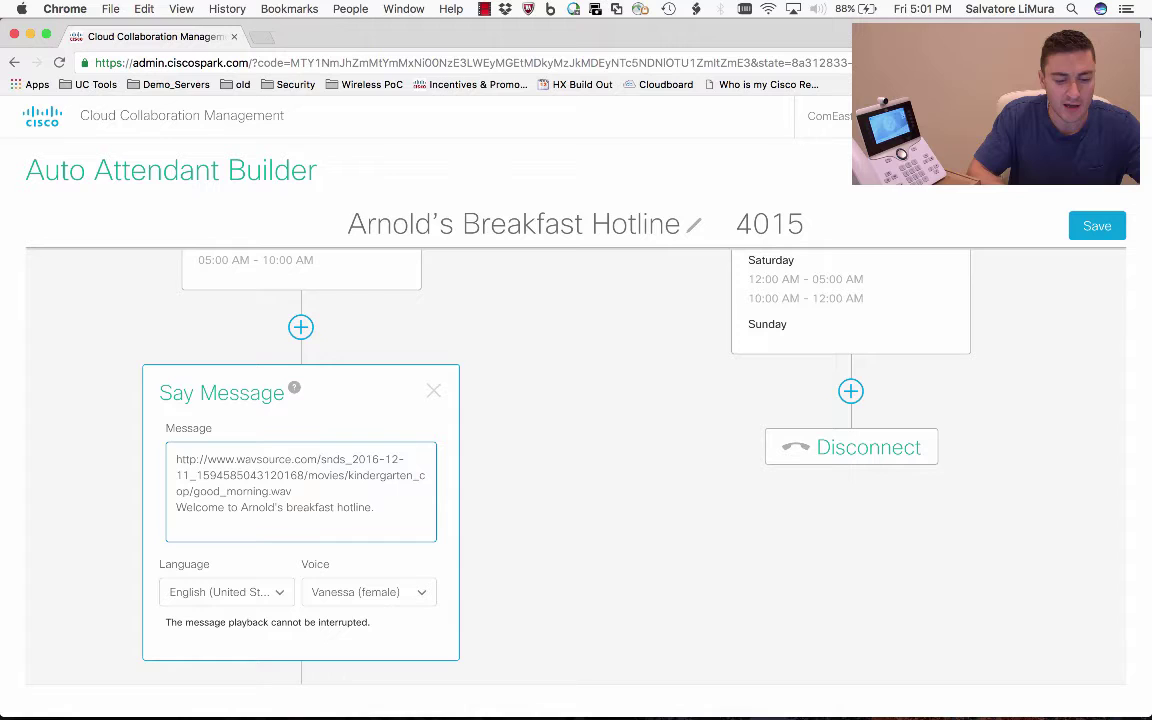
scroll(576, 450, "down", 1)
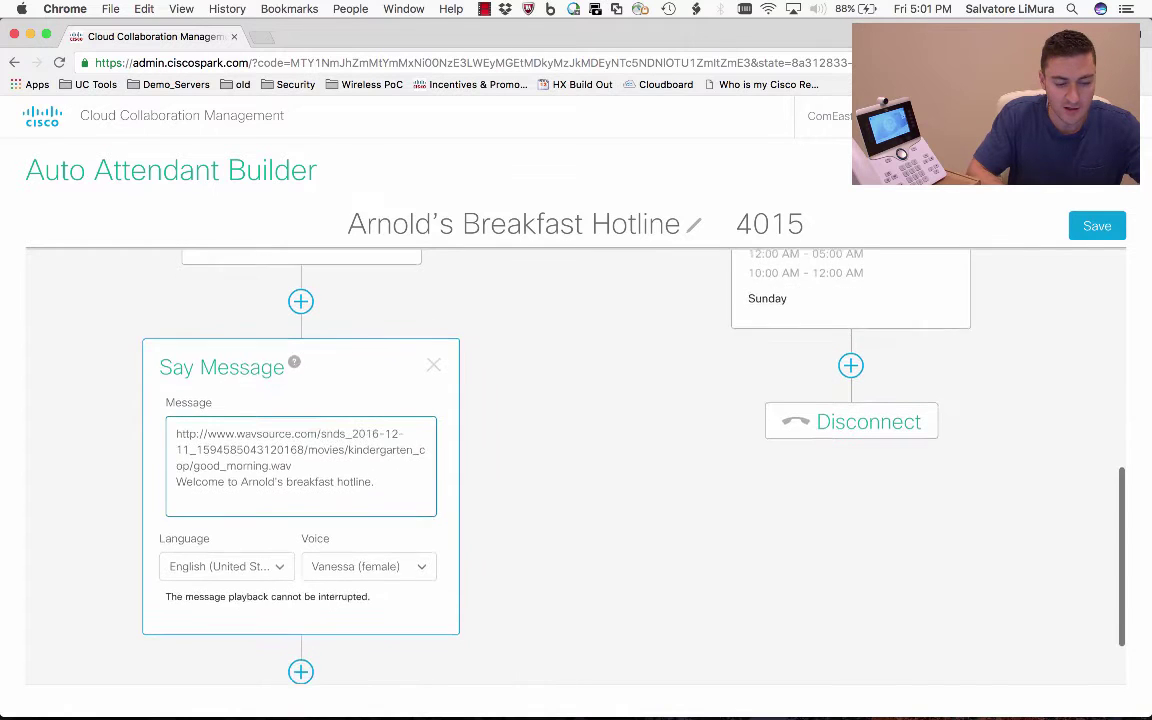
Step: Save the auto attendant with the new Say Message greeting in its Open Hours branch
scroll(576, 450, "down", 1)
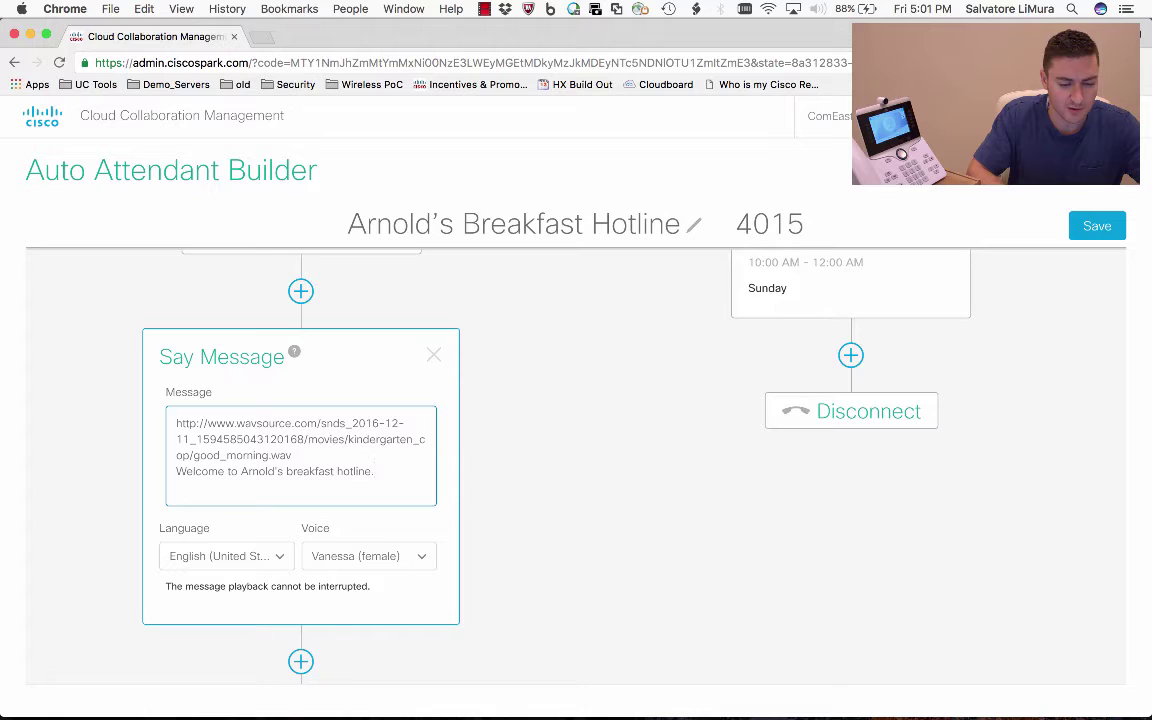
scroll(576, 450, "down", 2)
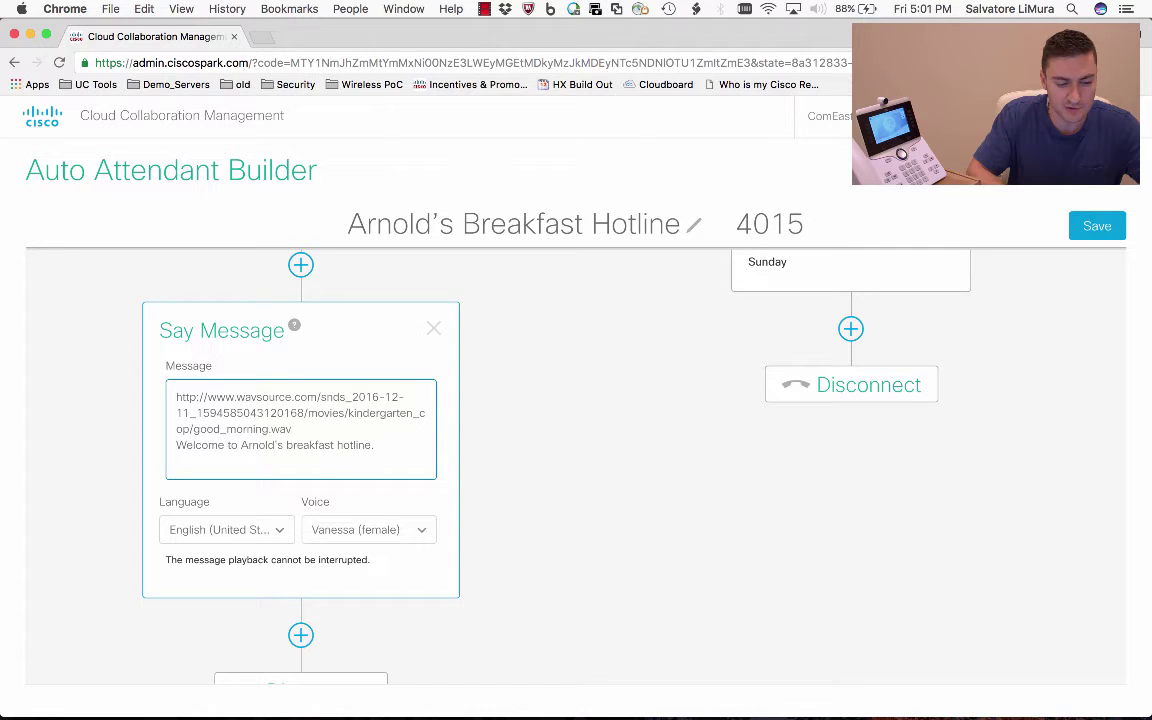
scroll(576, 450, "down", 2)
scroll(576, 450, "down", 1)
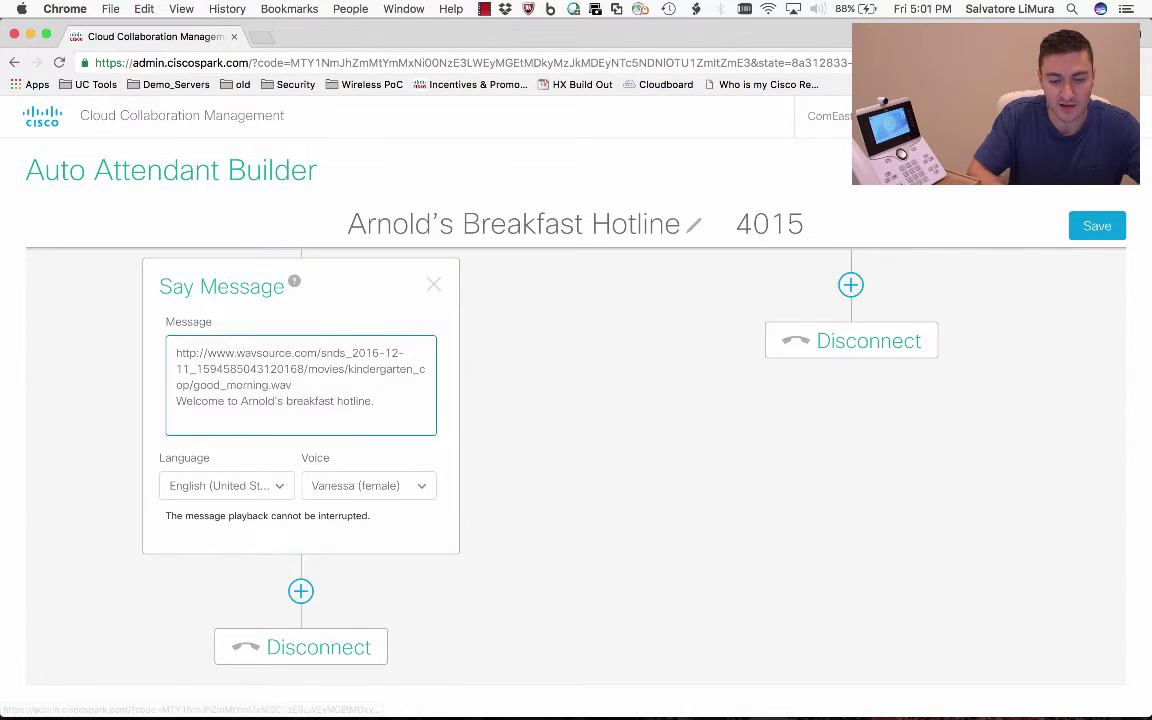
left_click(1082, 227)
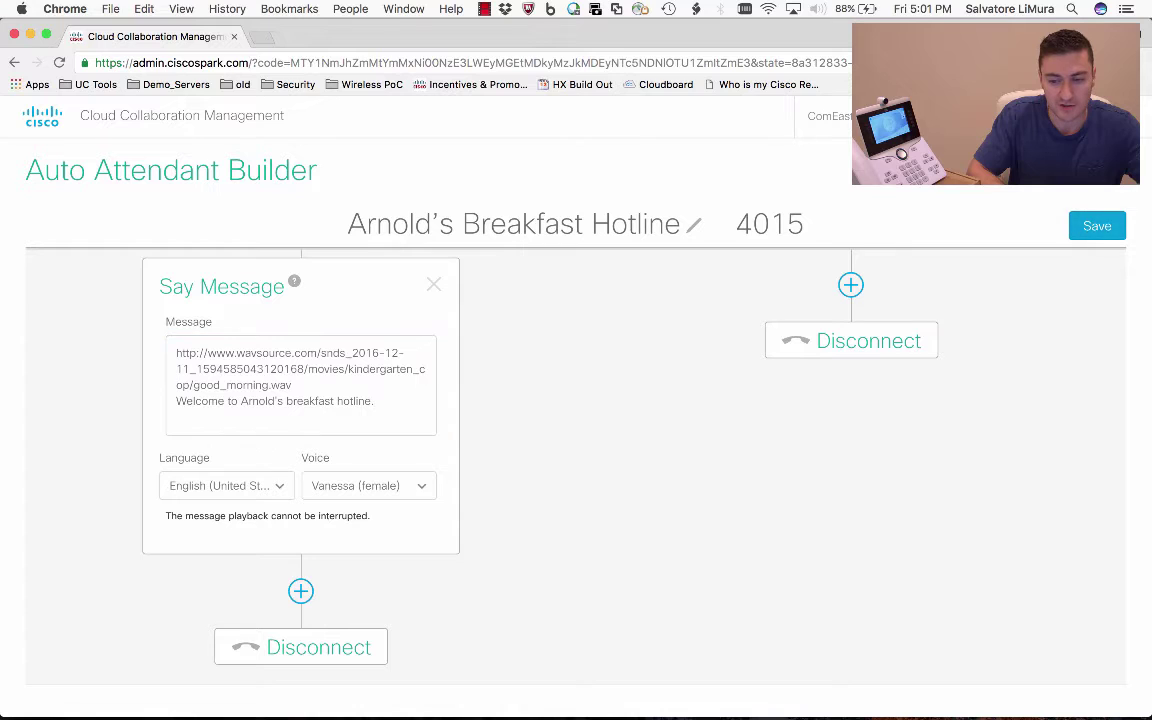
left_click(1097, 226)
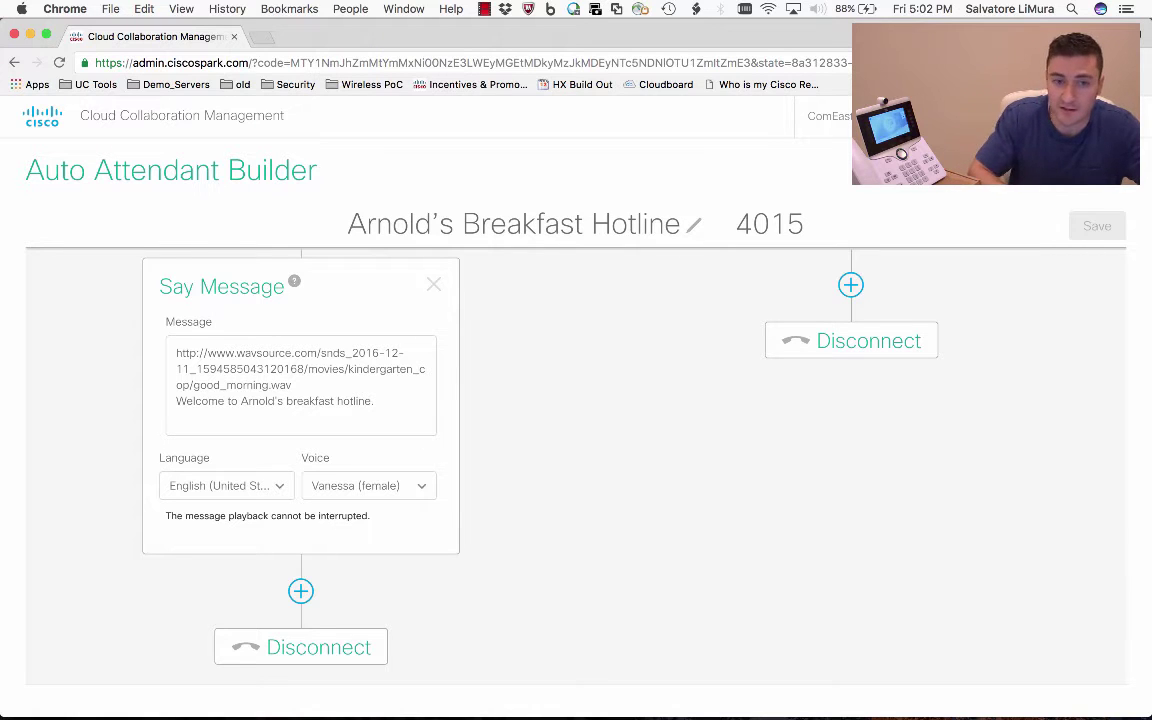
Step: Set the language of the Open Hours Say Message step to Español (mexicano)
scroll(576, 450, "down", 1)
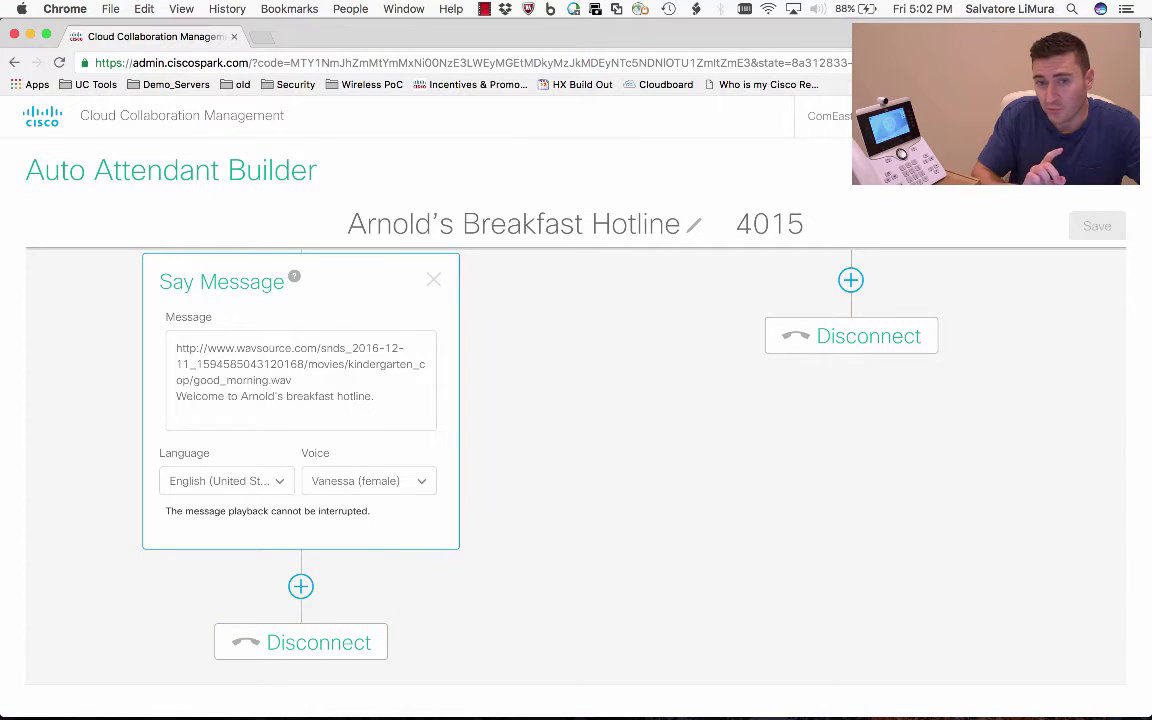
scroll(575, 466, "up", 1)
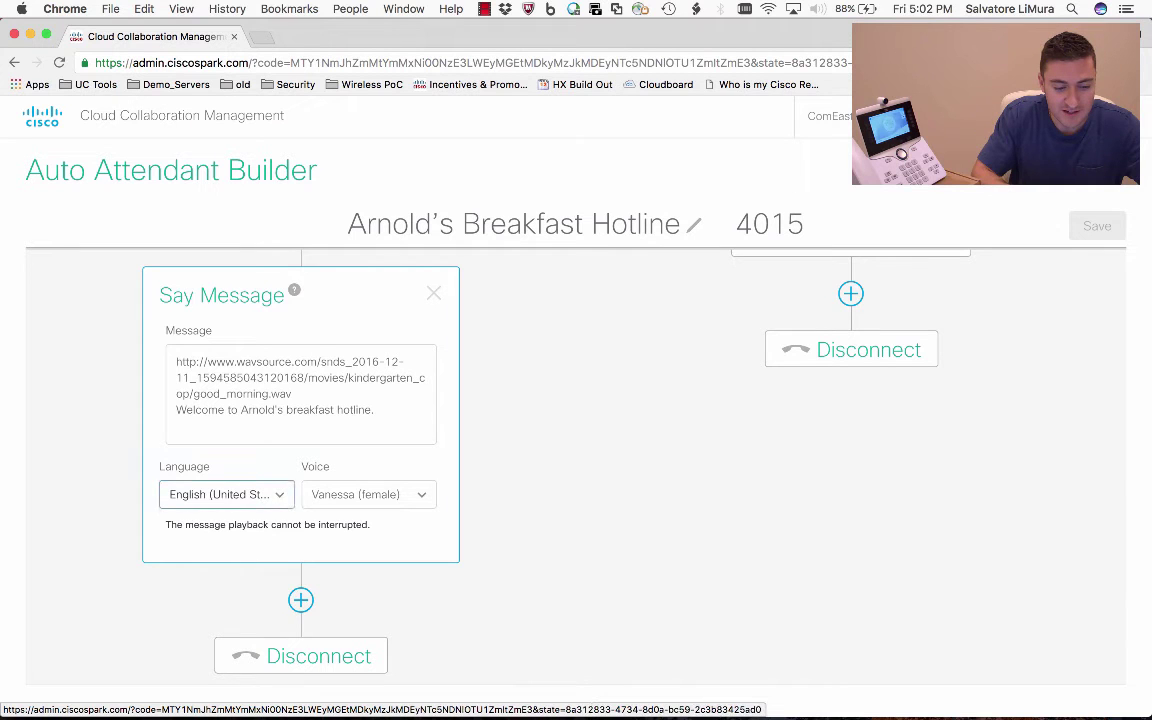
left_click(226, 494)
scroll(226, 415, "down", 1)
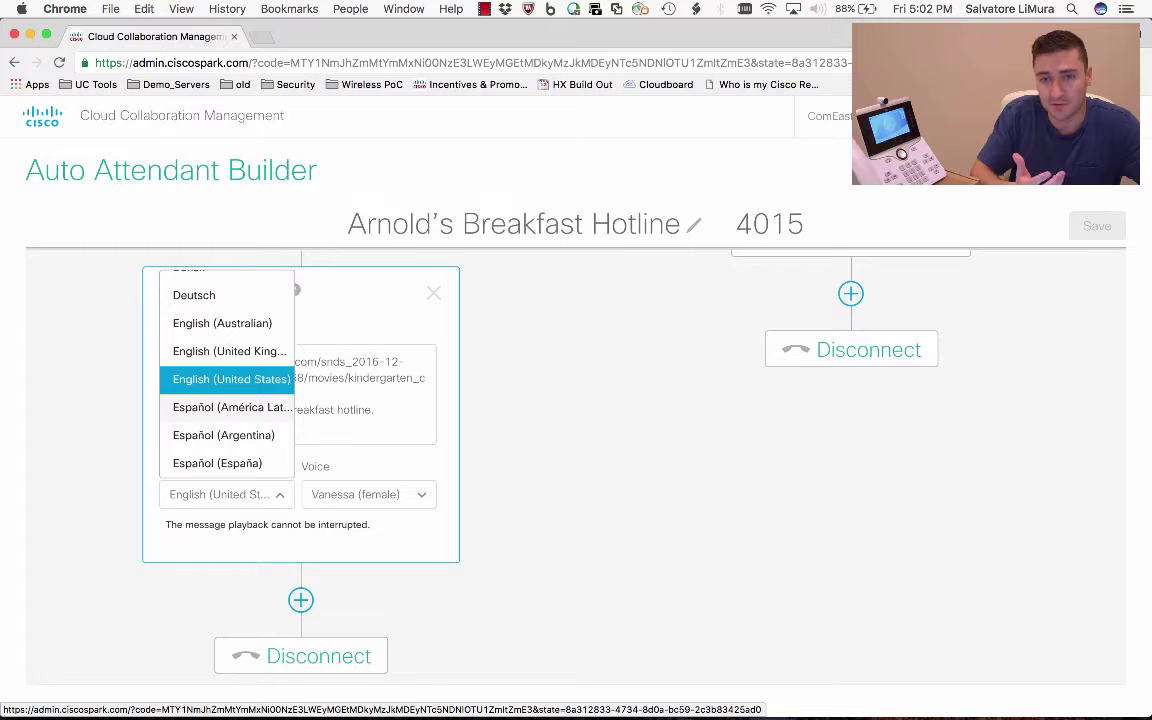
scroll(226, 425, "down", 1)
left_click(226, 494)
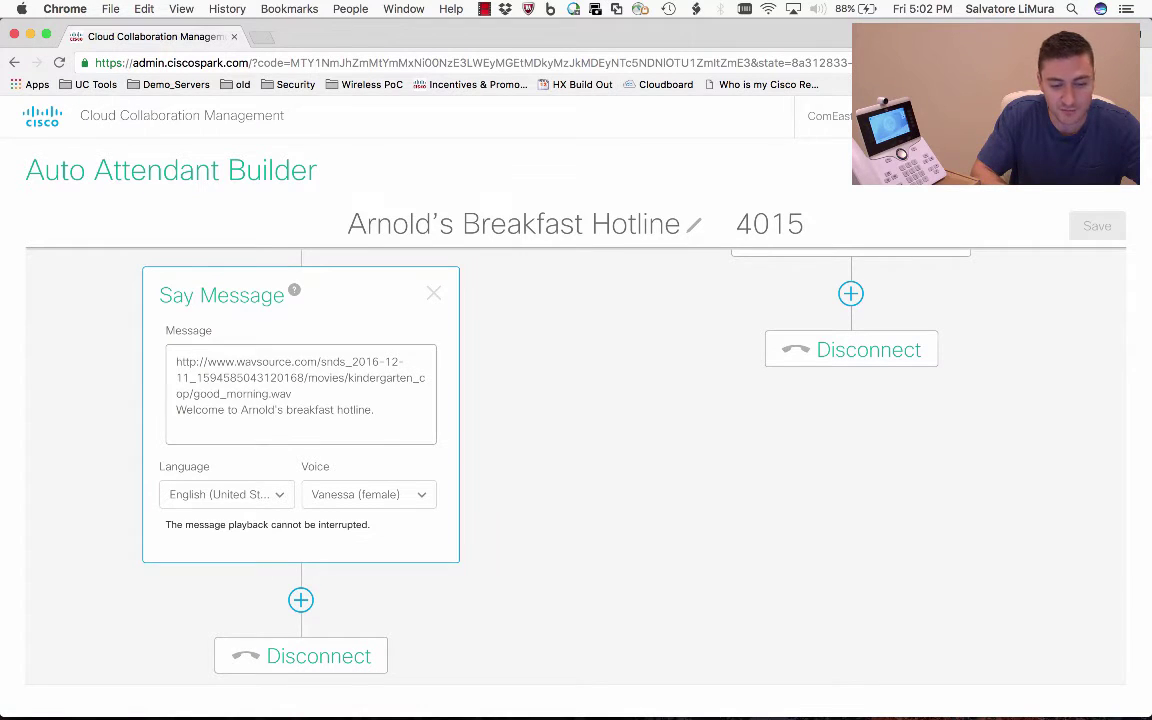
left_click(226, 494)
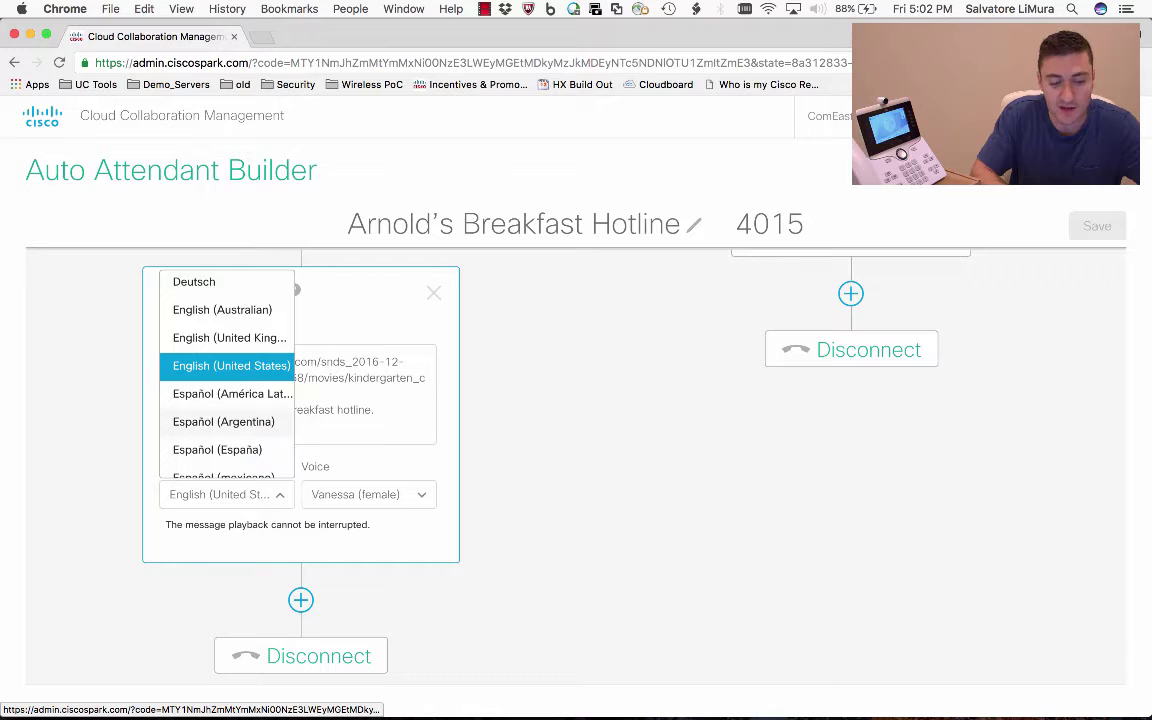
scroll(226, 423, "down", 2)
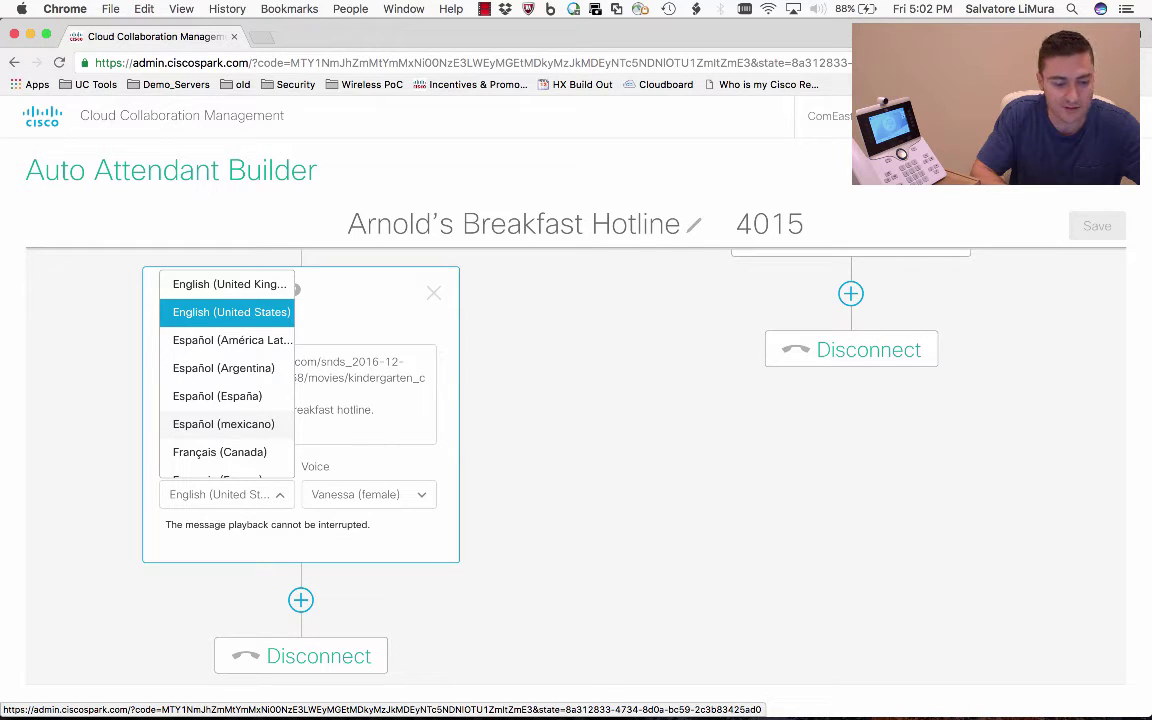
left_click(223, 424)
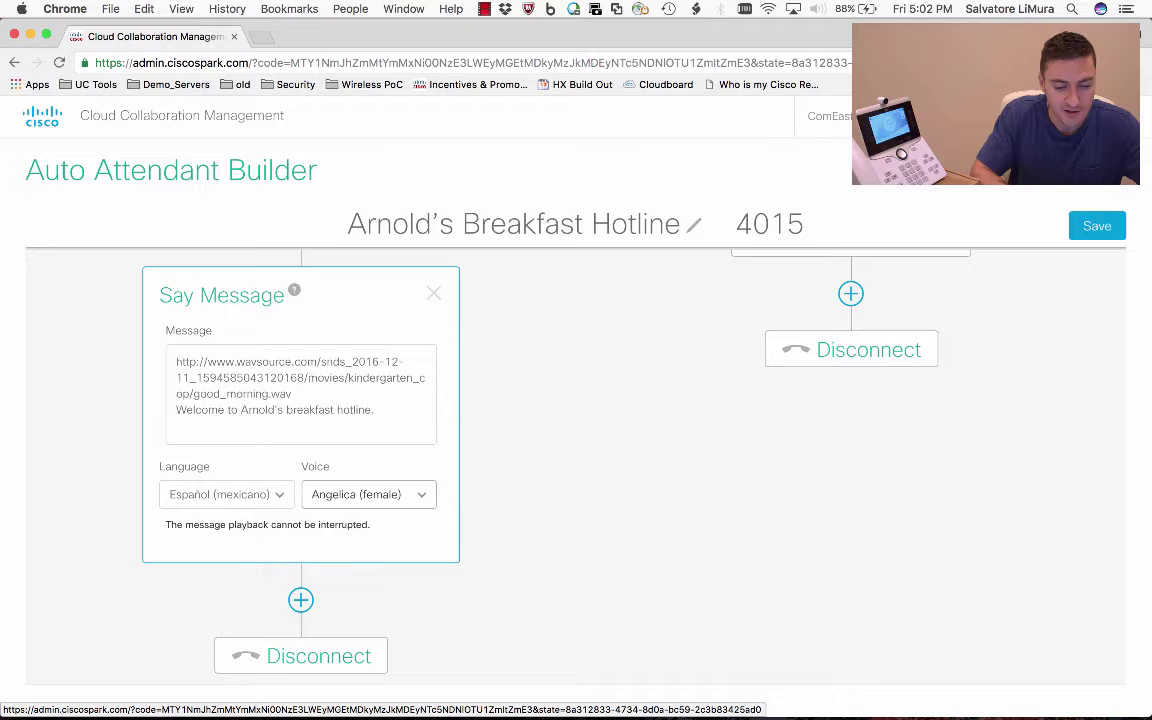
Step: Choose the Angelica (female) voice for the Say Message step and save the auto attendant
left_click(368, 494)
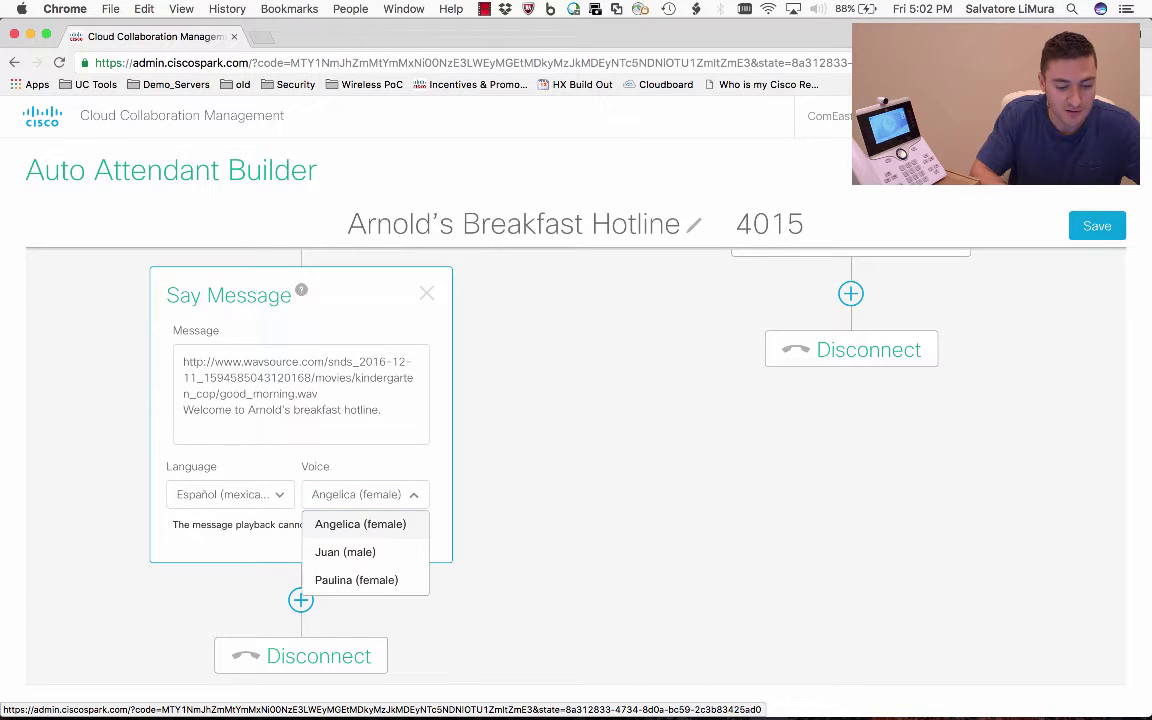
key("Return")
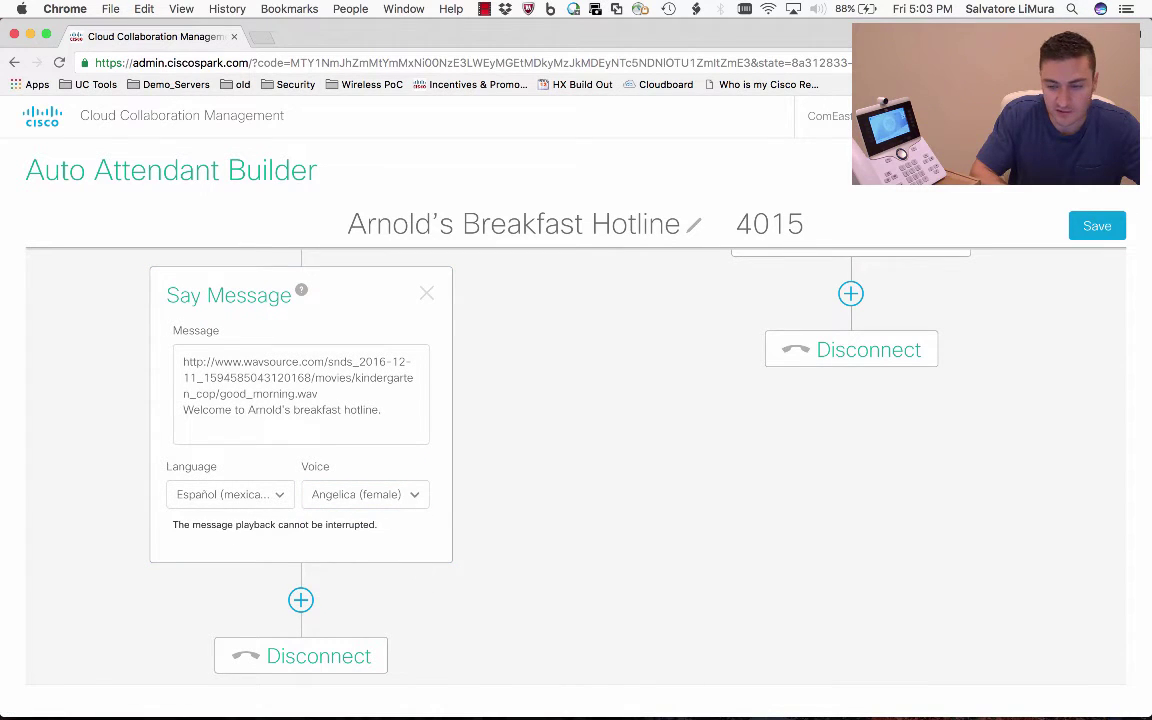
left_click(1096, 225)
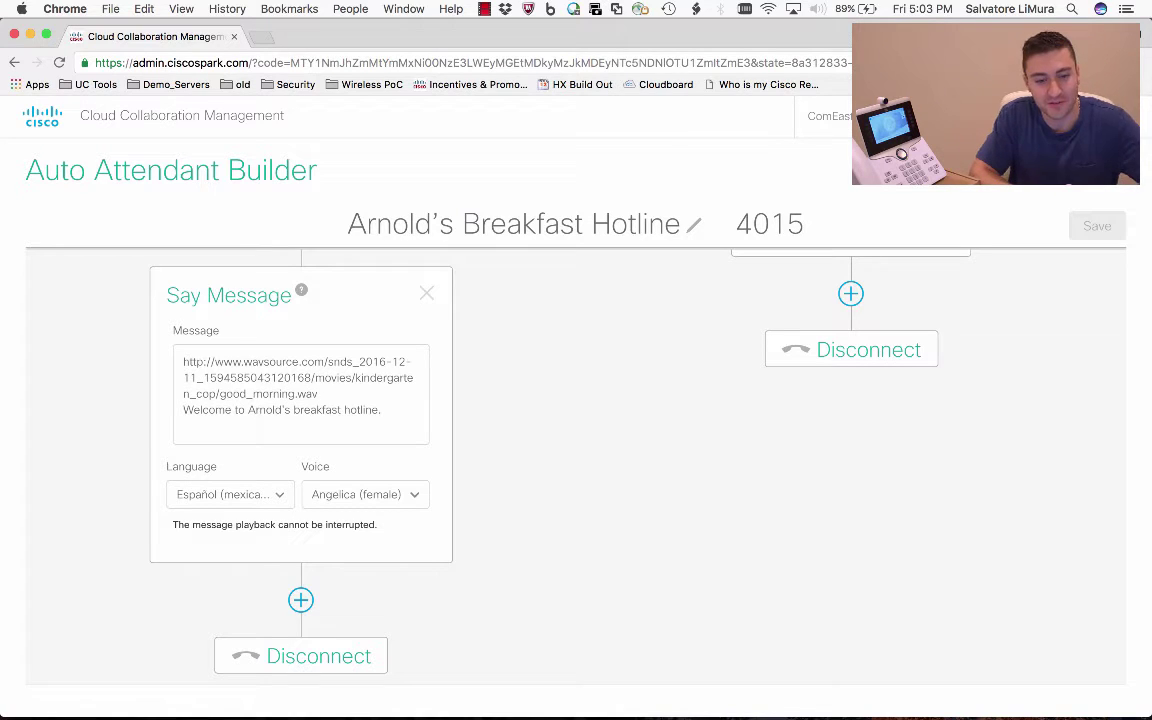
Step: Set the language of the Open Hours Say Message step to English (Australian) and save the auto attendant
left_click(300, 425)
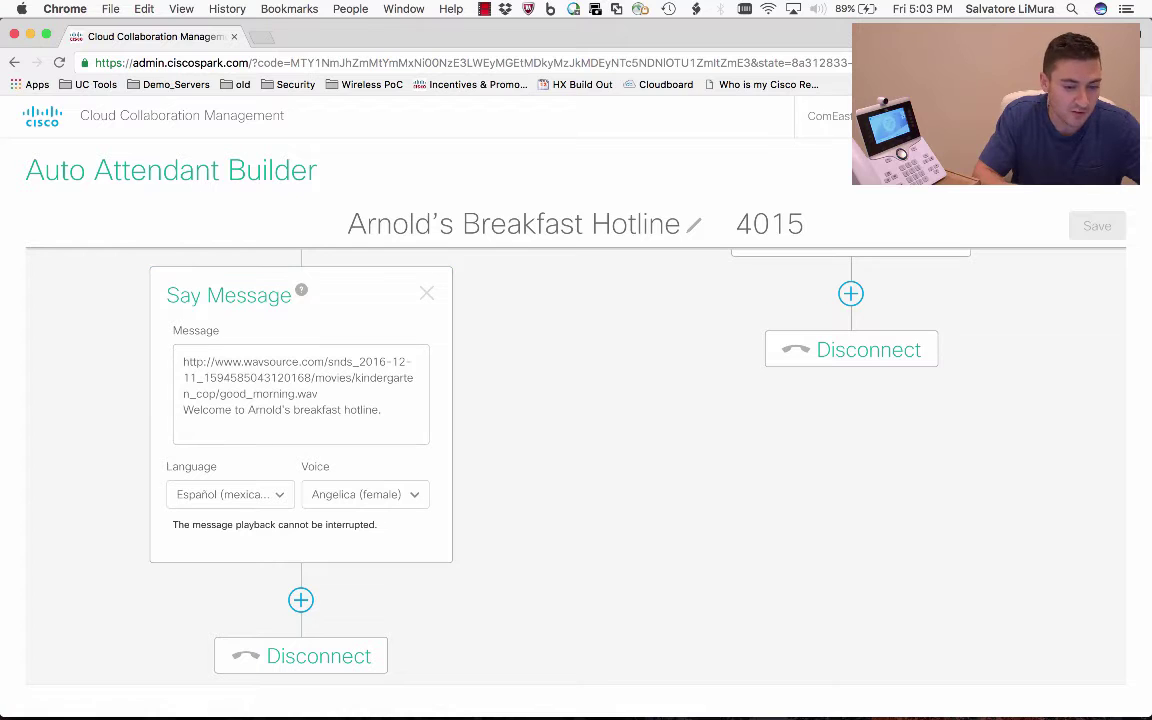
scroll(576, 460, "down", 1)
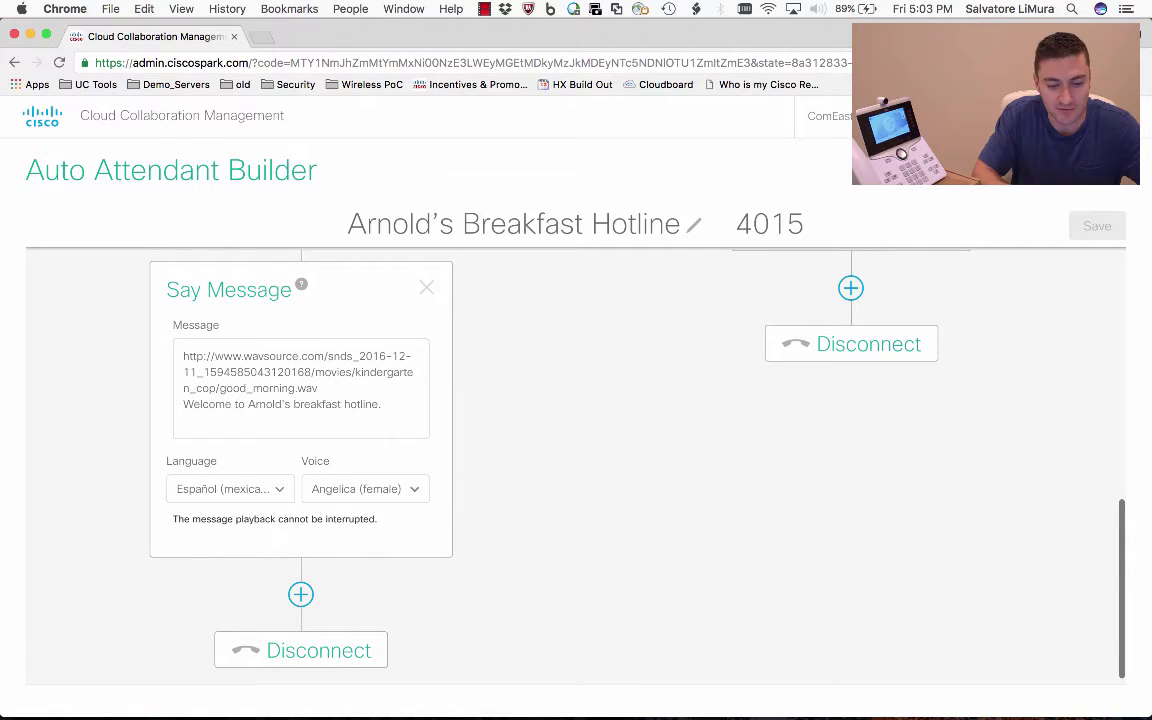
scroll(576, 460, "up", 1)
scroll(576, 460, "down", 1)
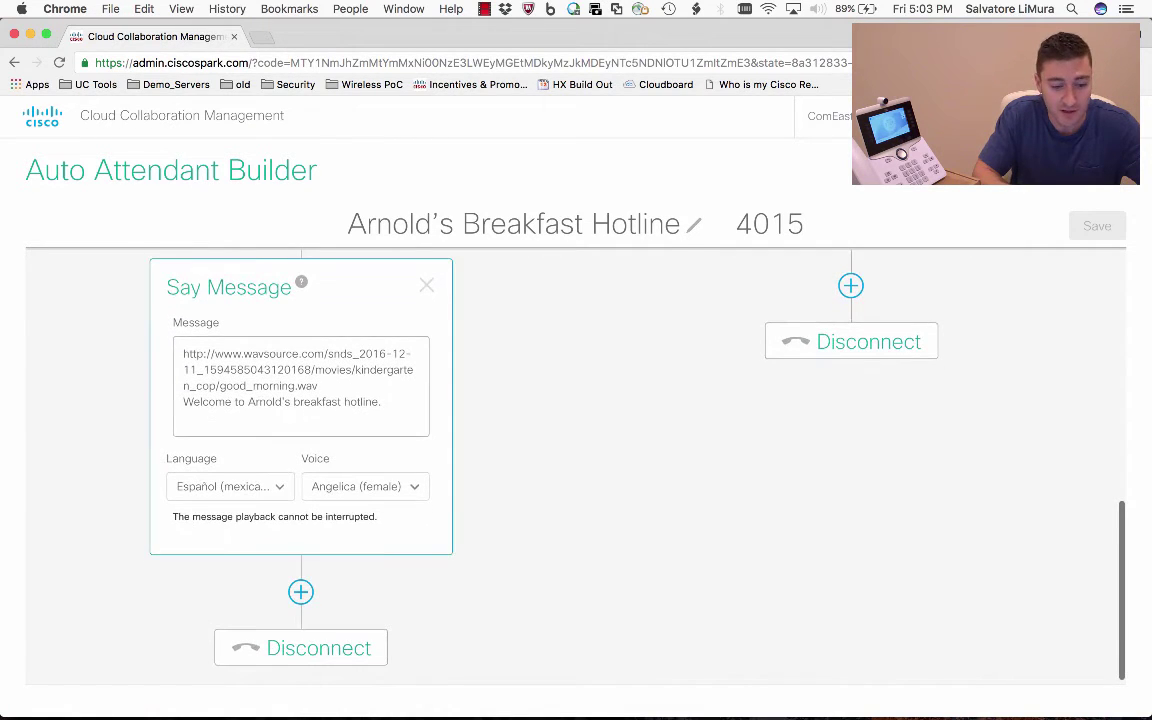
scroll(576, 460, "down", 1)
key("Tab")
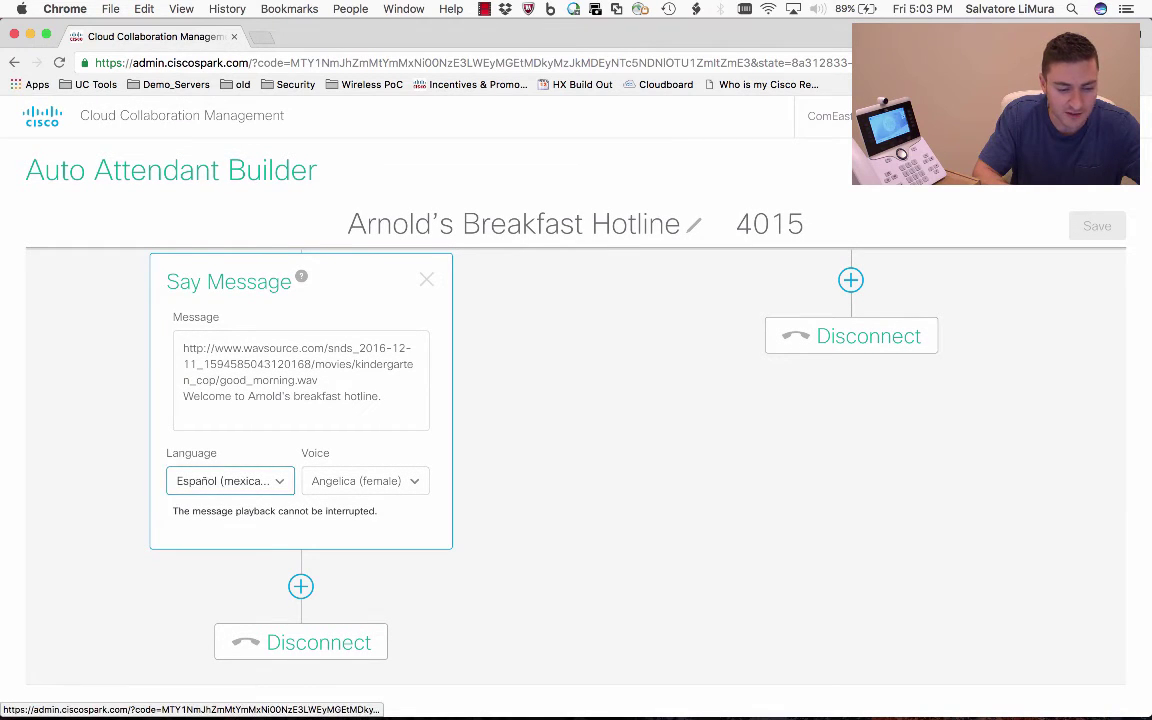
left_click(230, 481)
scroll(230, 390, "up", 2)
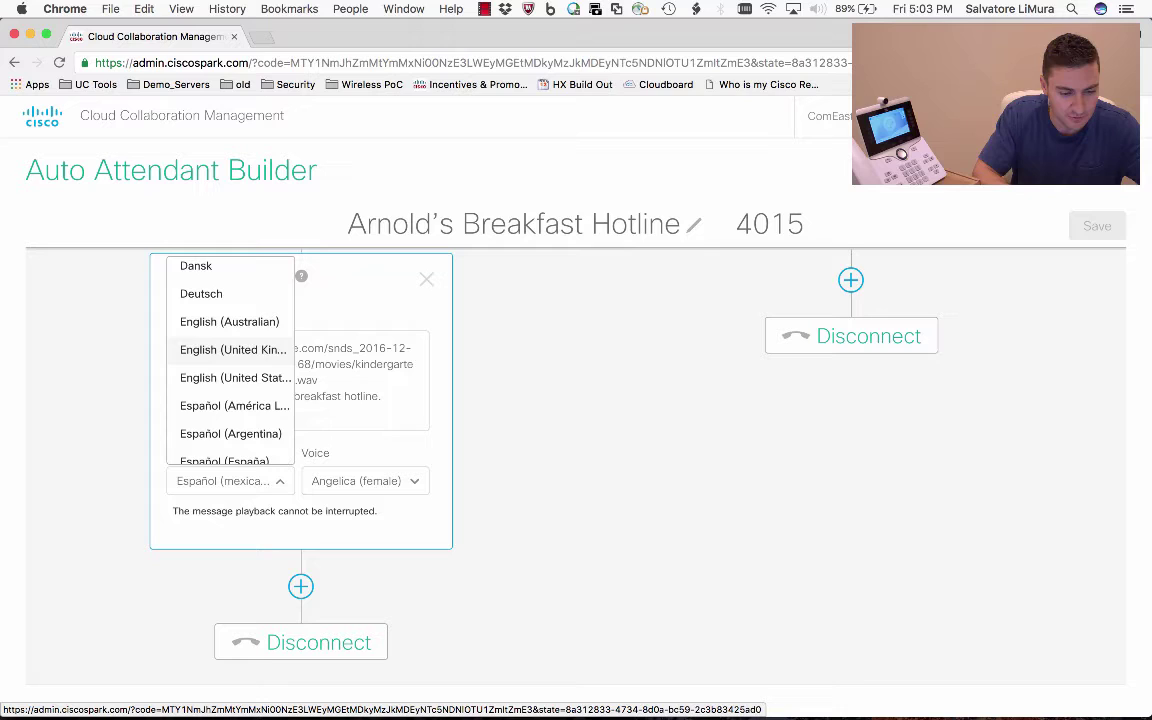
key("Up")
key("Return")
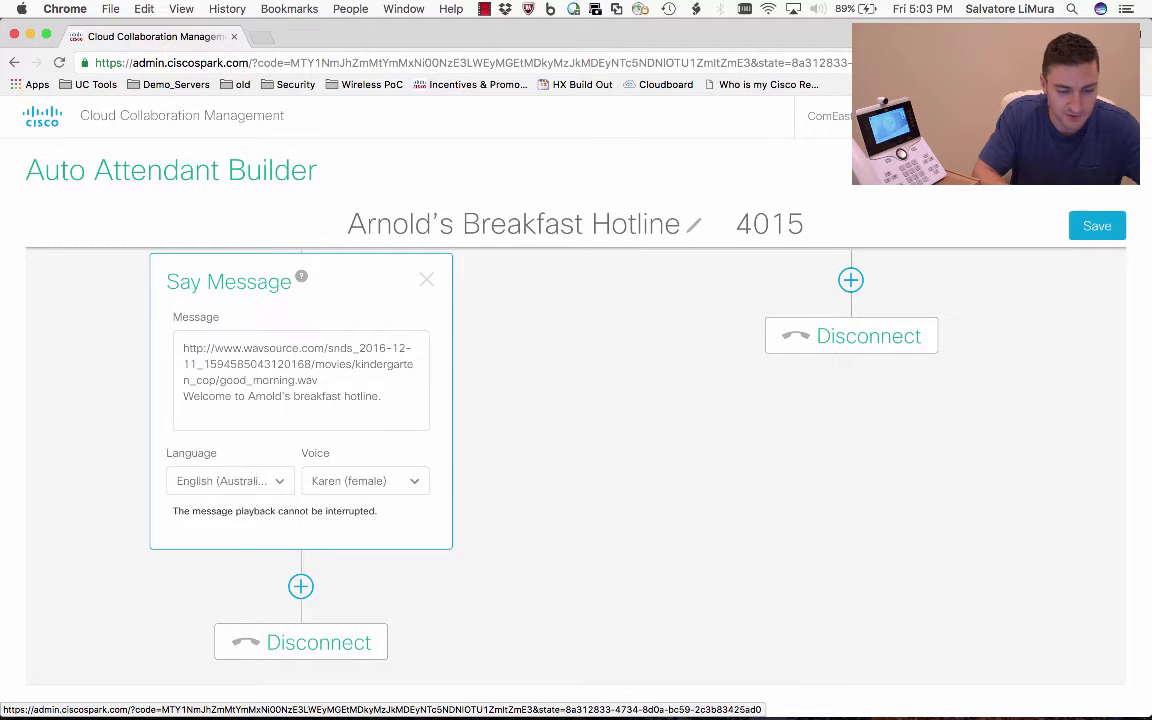
left_click(1096, 226)
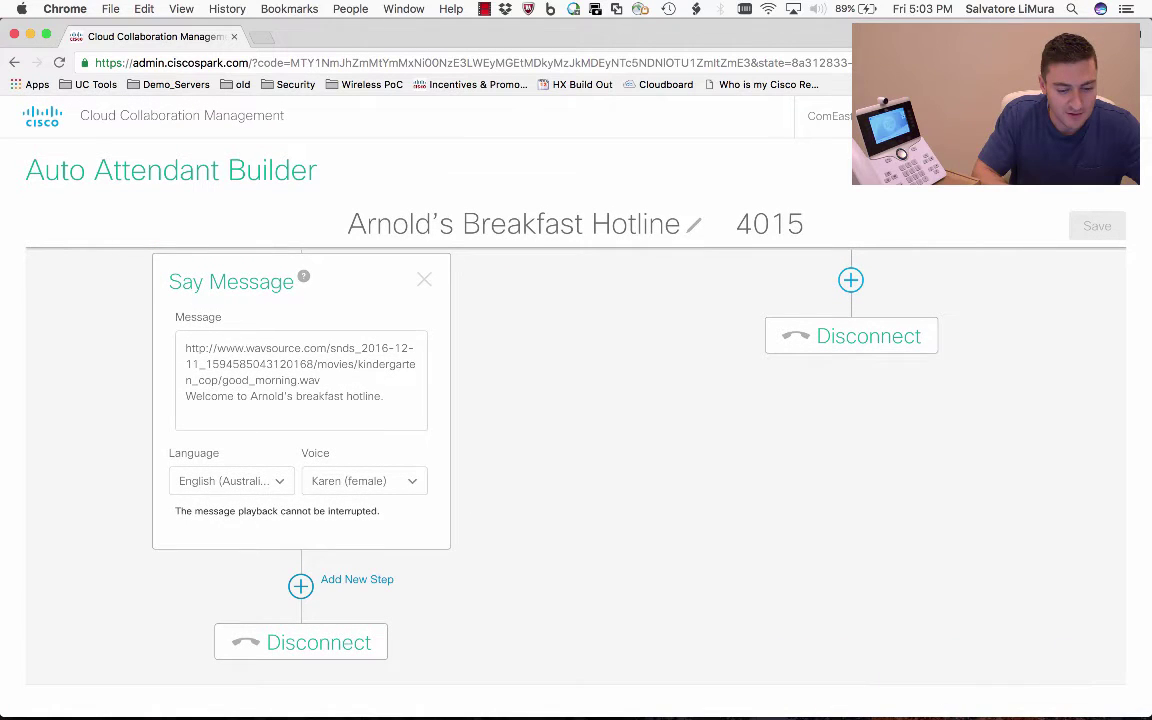
Step: Add a new step with the Phone Menu action below the Say Message step in the Open Hours branch
left_click(301, 586)
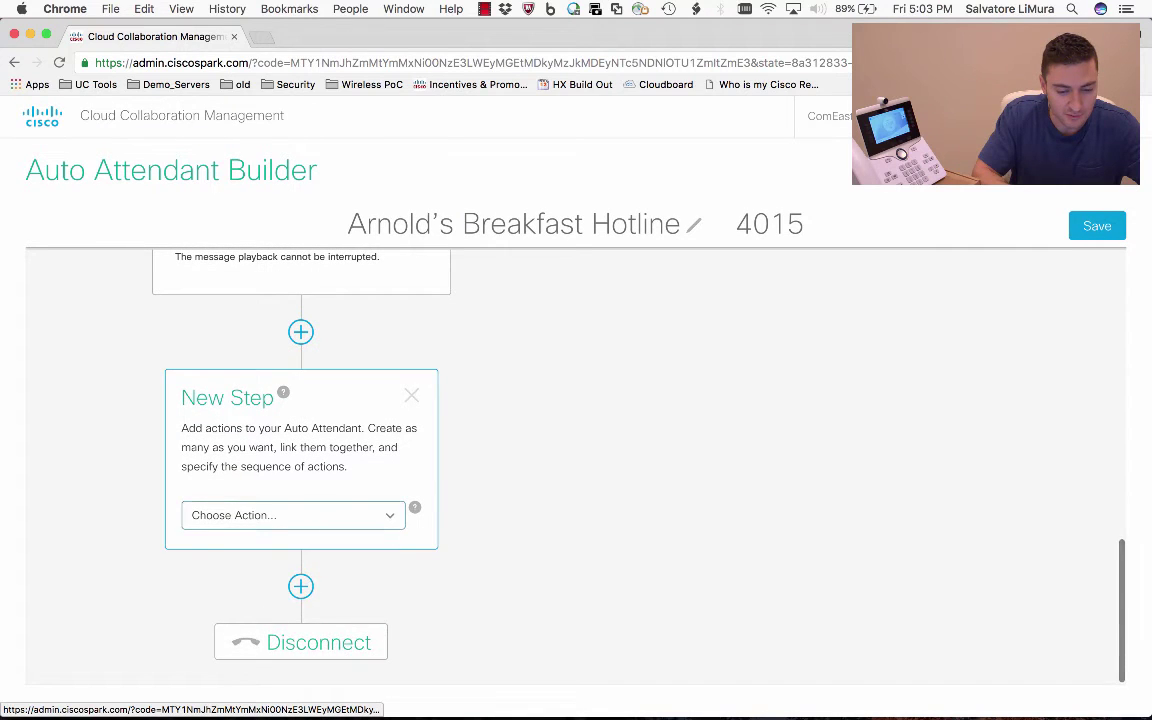
left_click(290, 515)
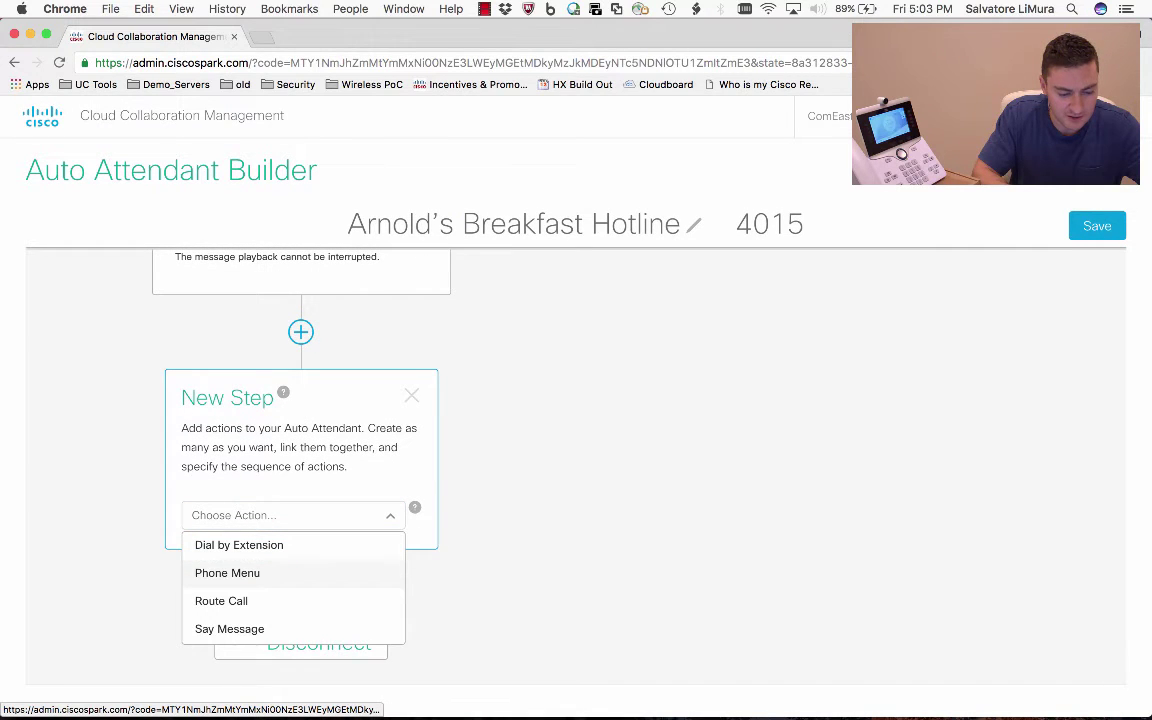
left_click(227, 573)
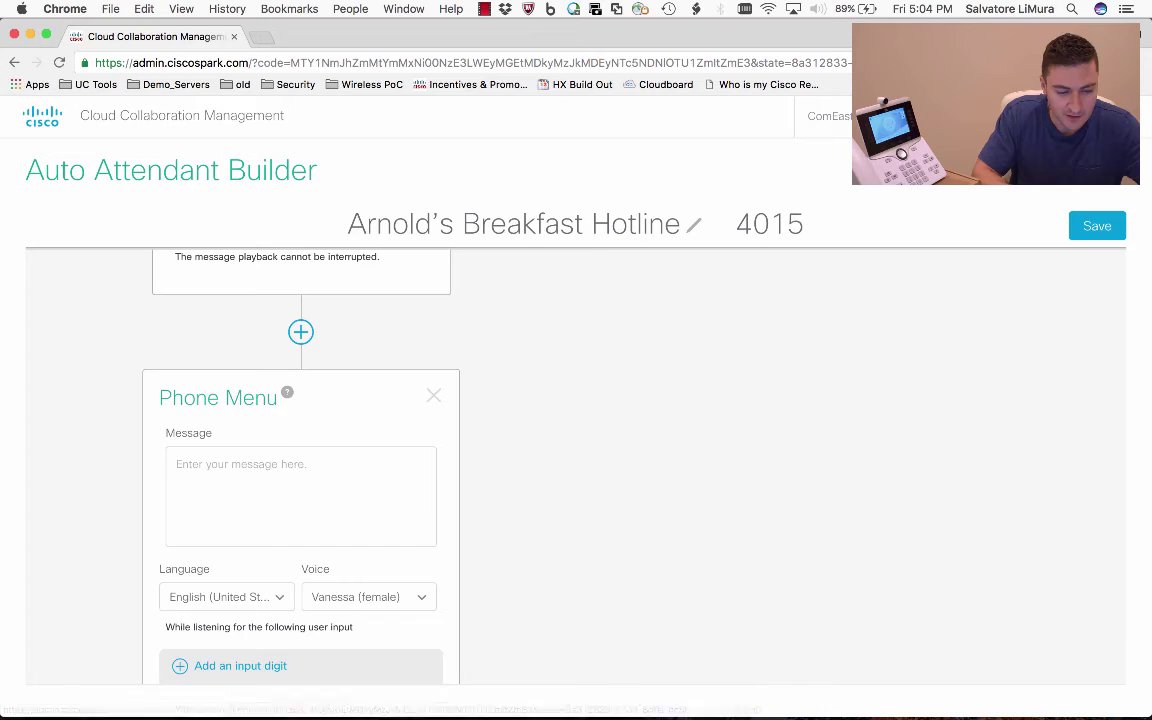
Step: Enter the Phone Menu message "Press 1 If you want to talk with an expert about egg's. Press 2 if you want to talk with an expert about cereal. Press 3 to be terminated."
scroll(300, 450, "down", 2)
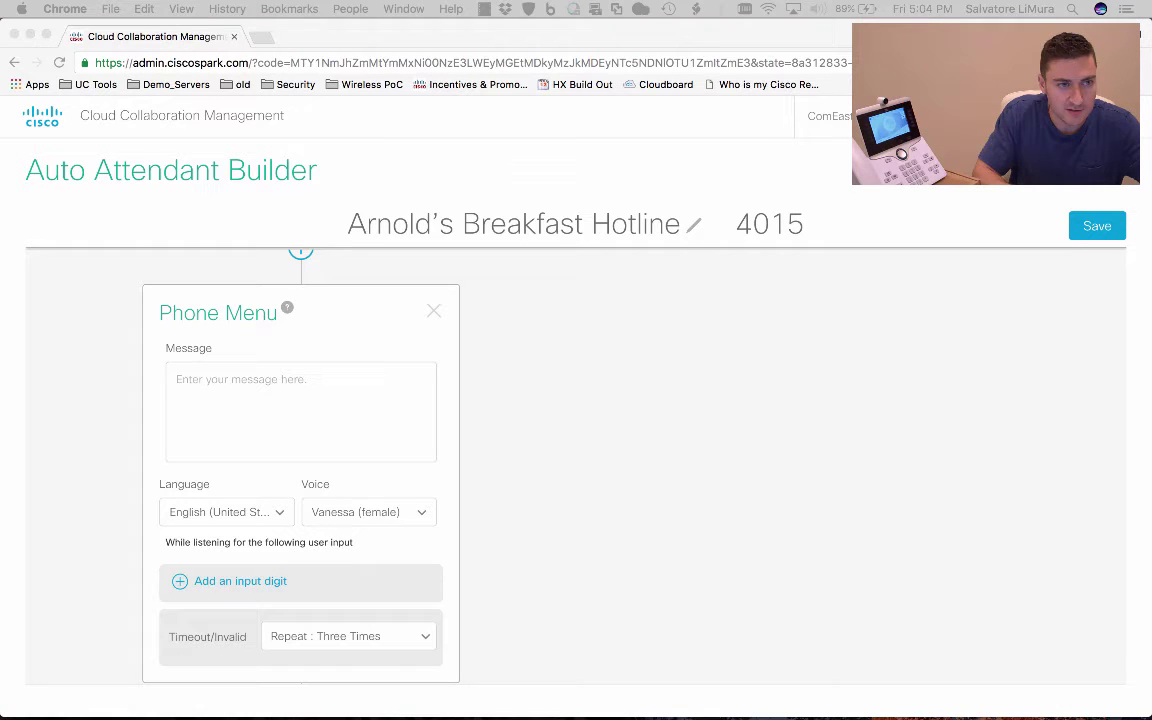
key("super+Tab")
left_click(176, 379)
type("Press 1 If you want to talk with an expert about egg's. Press 2 if you want to talk with an expert about cereal. Press 3 to be terminated.")
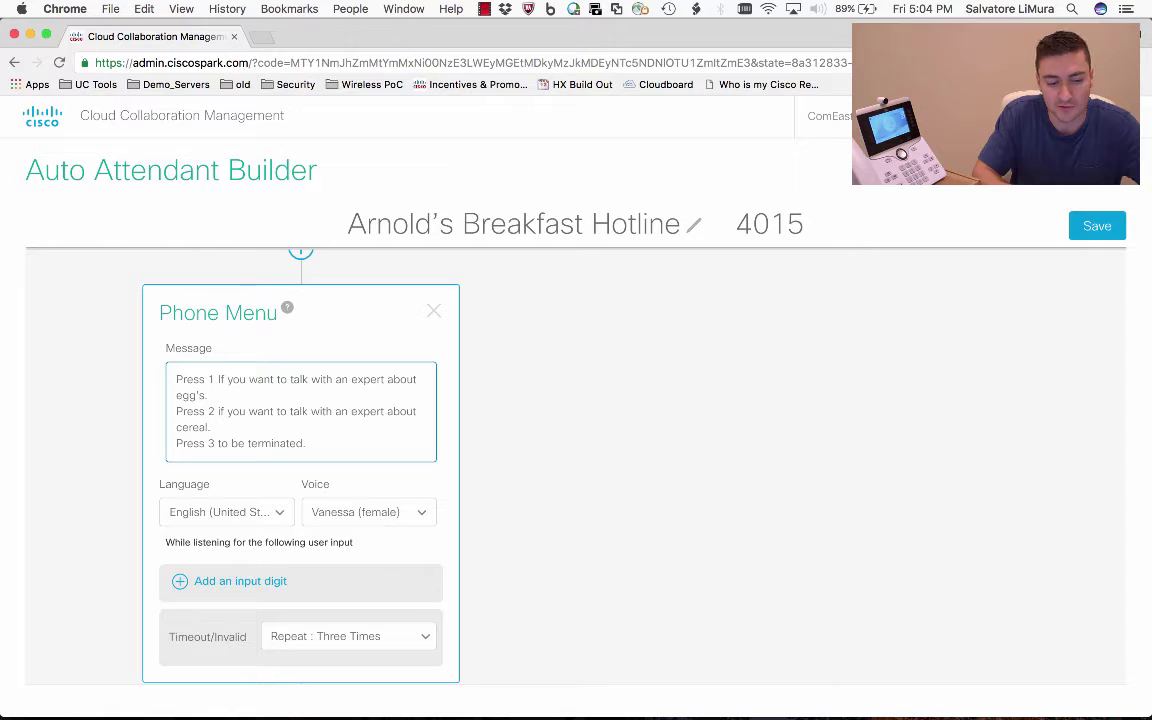
Step: Select English (United States) as the language of the Phone Menu message
scroll(576, 450, "down", 1)
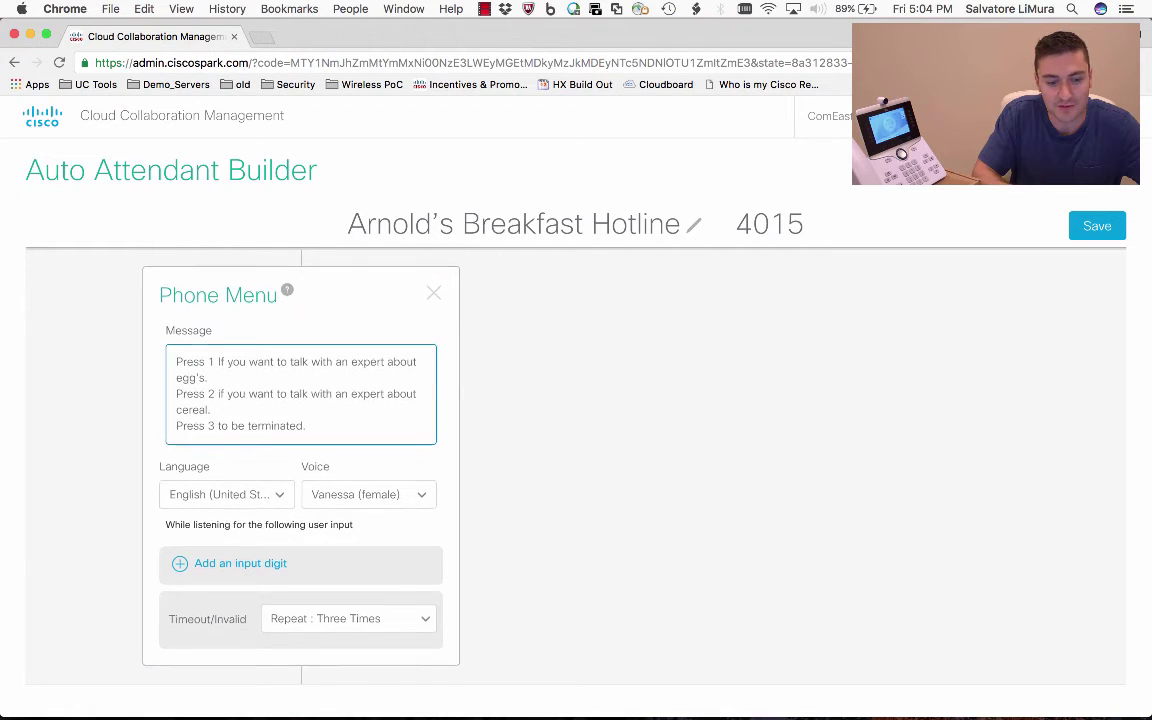
scroll(570, 420, "down", 2)
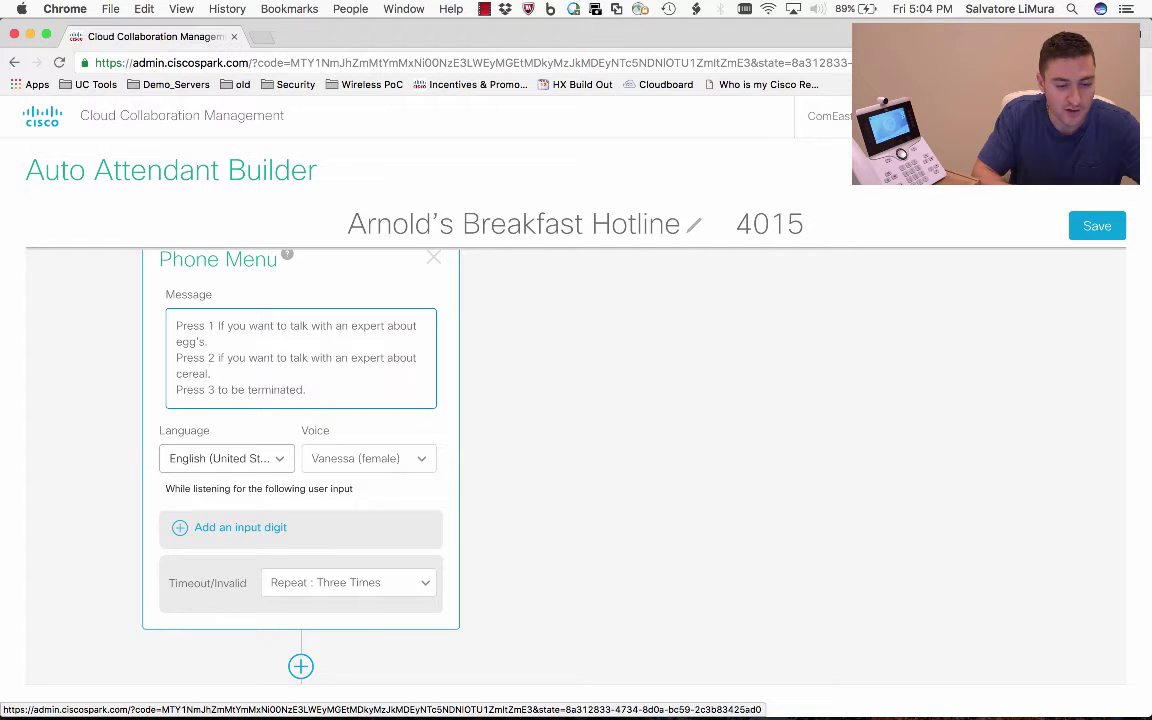
left_click(226, 458)
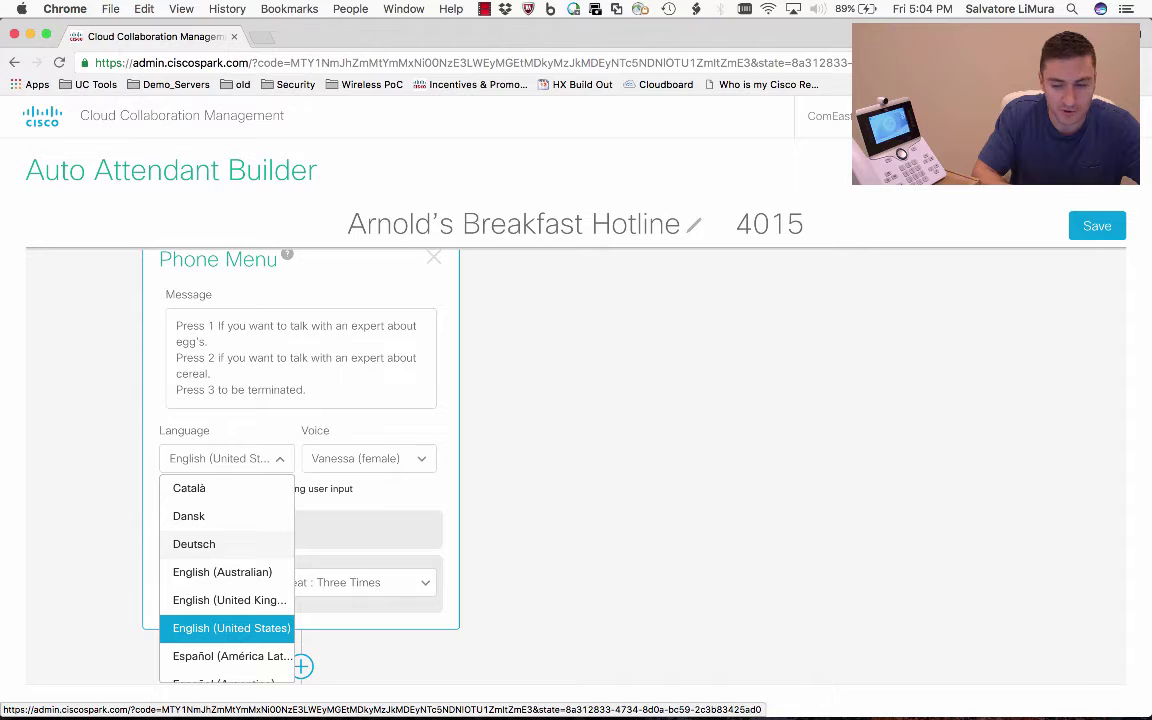
left_click(226, 628)
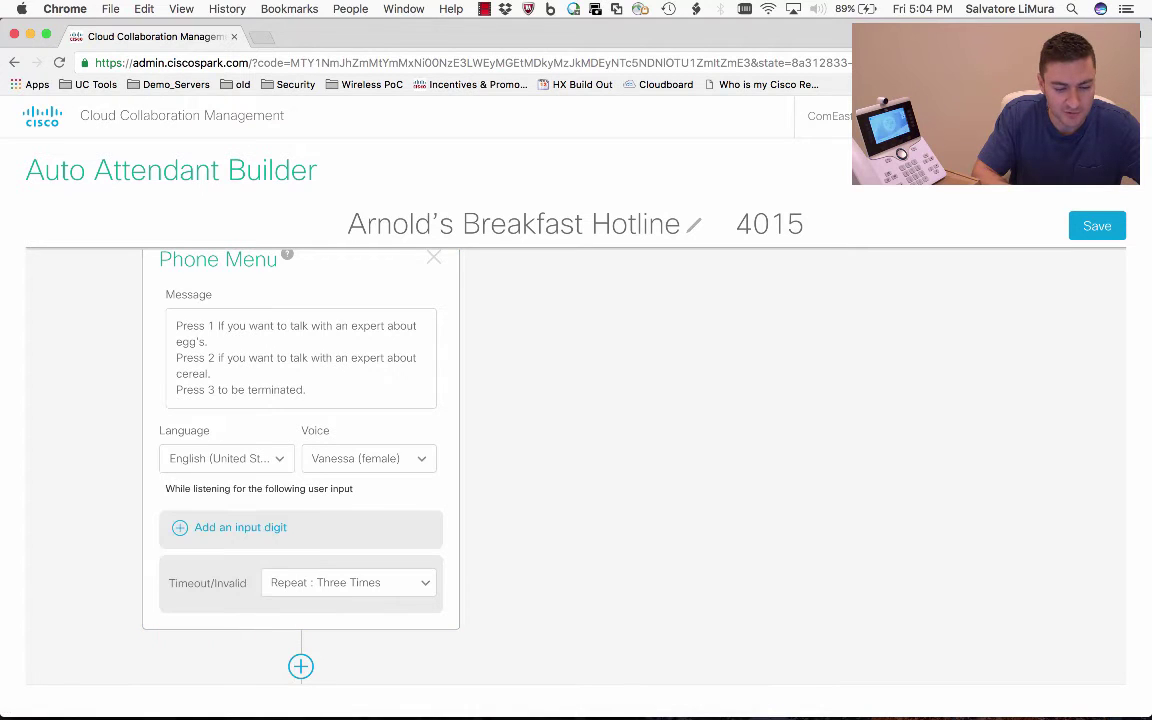
Step: Assign the Route to User action to input digit 1 of the Phone Menu
scroll(576, 450, "down", 2)
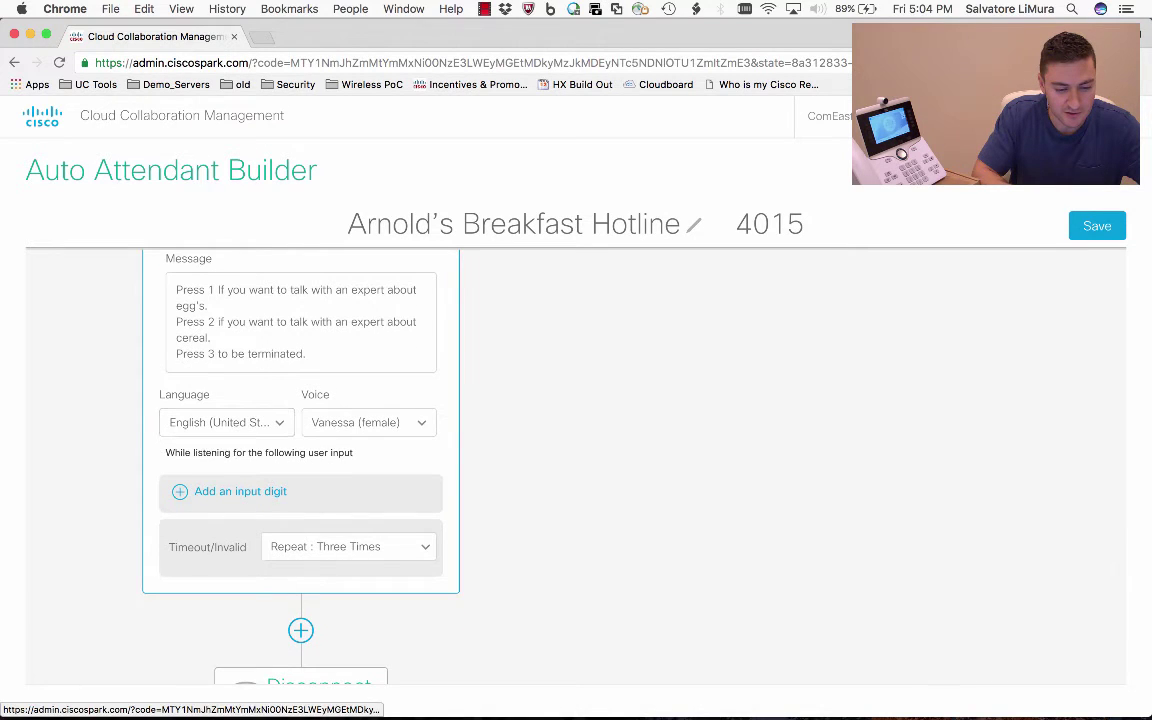
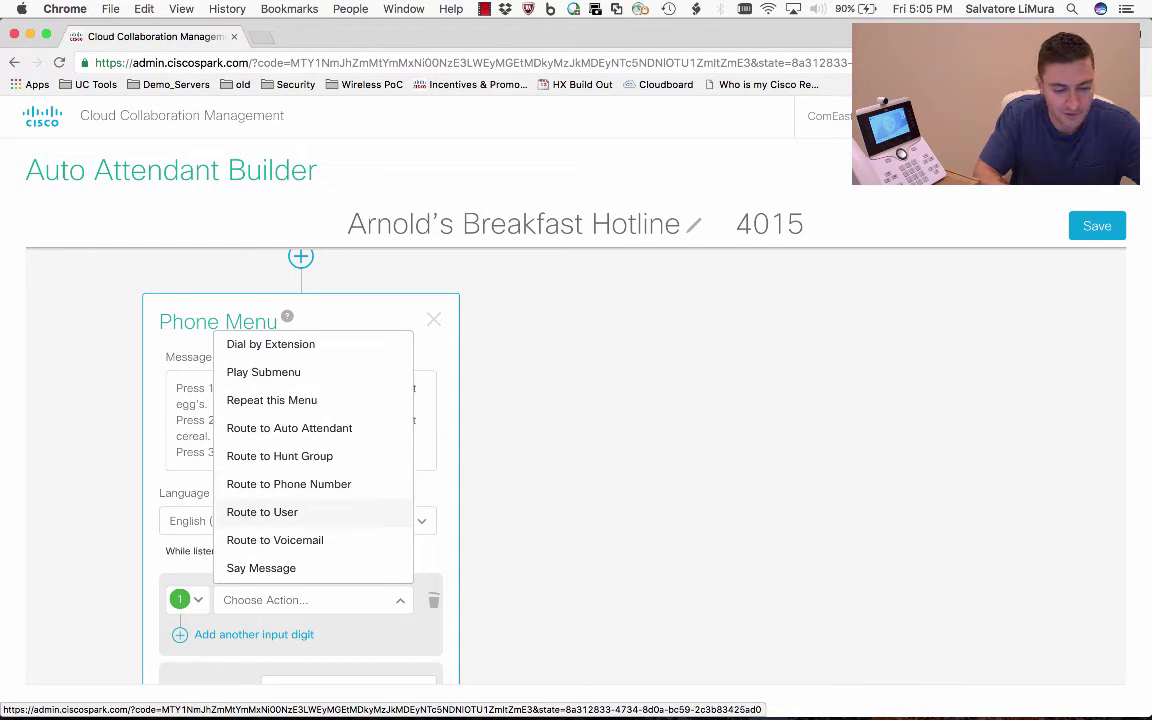
left_click(262, 512)
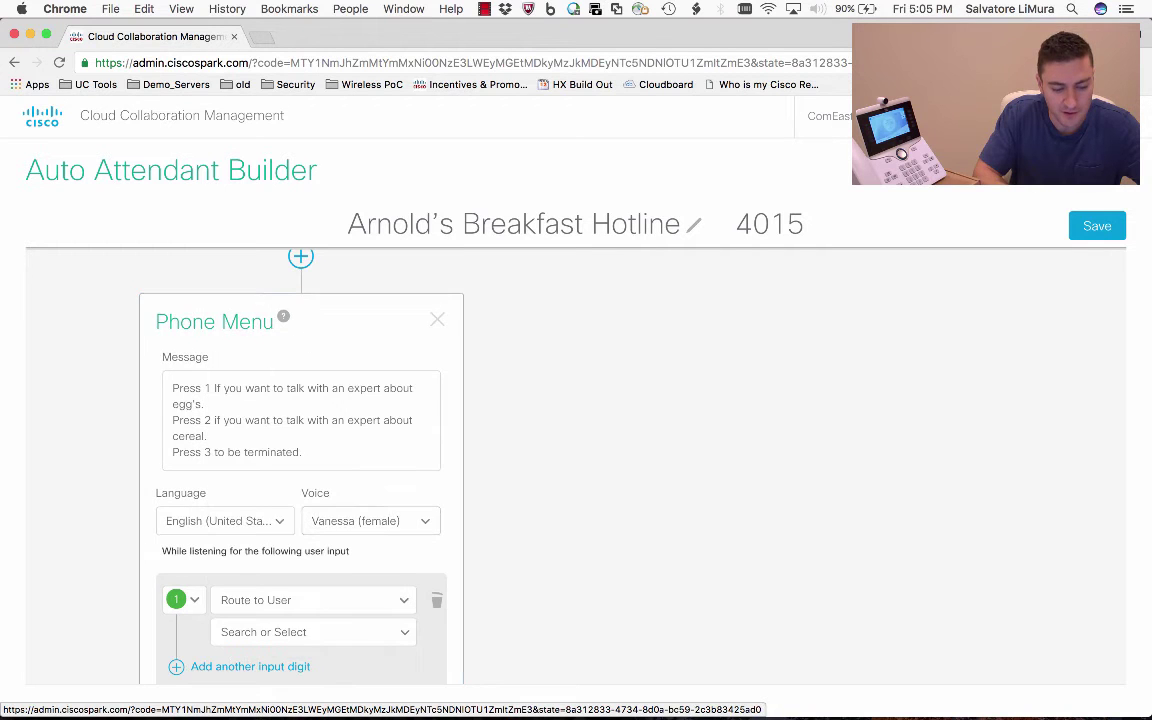
scroll(300, 512, "down", 3)
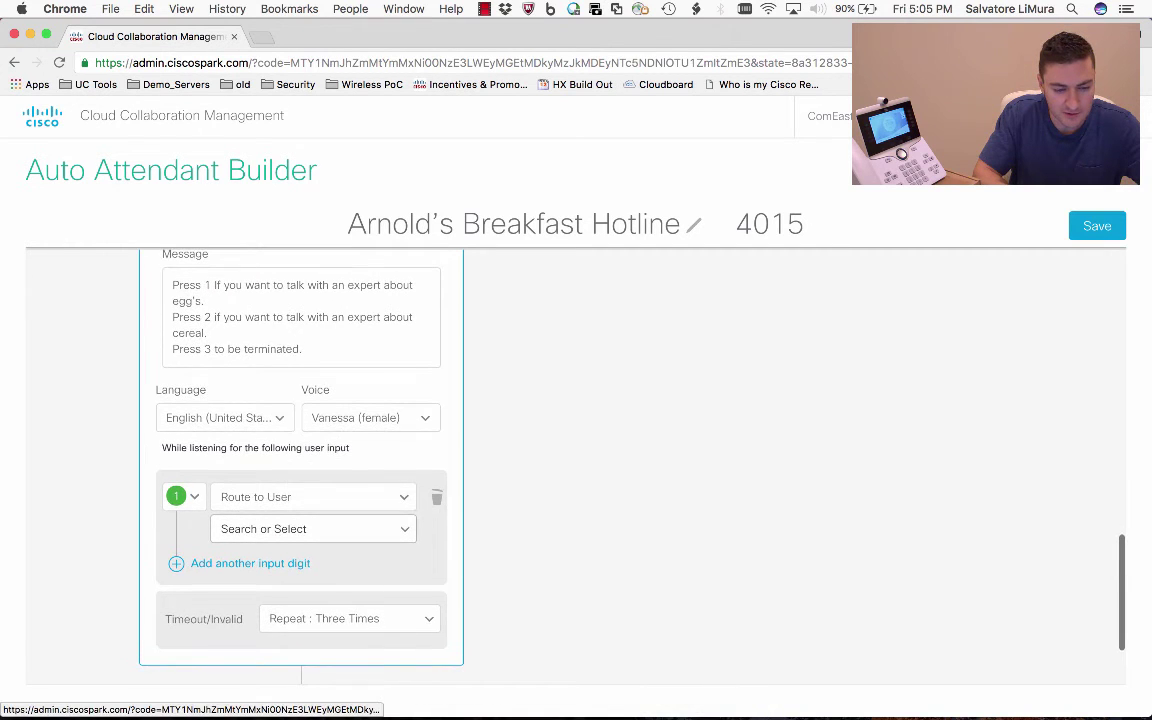
Step: Select the egg expert's user account as the routing destination for input digit 1
left_click(402, 529)
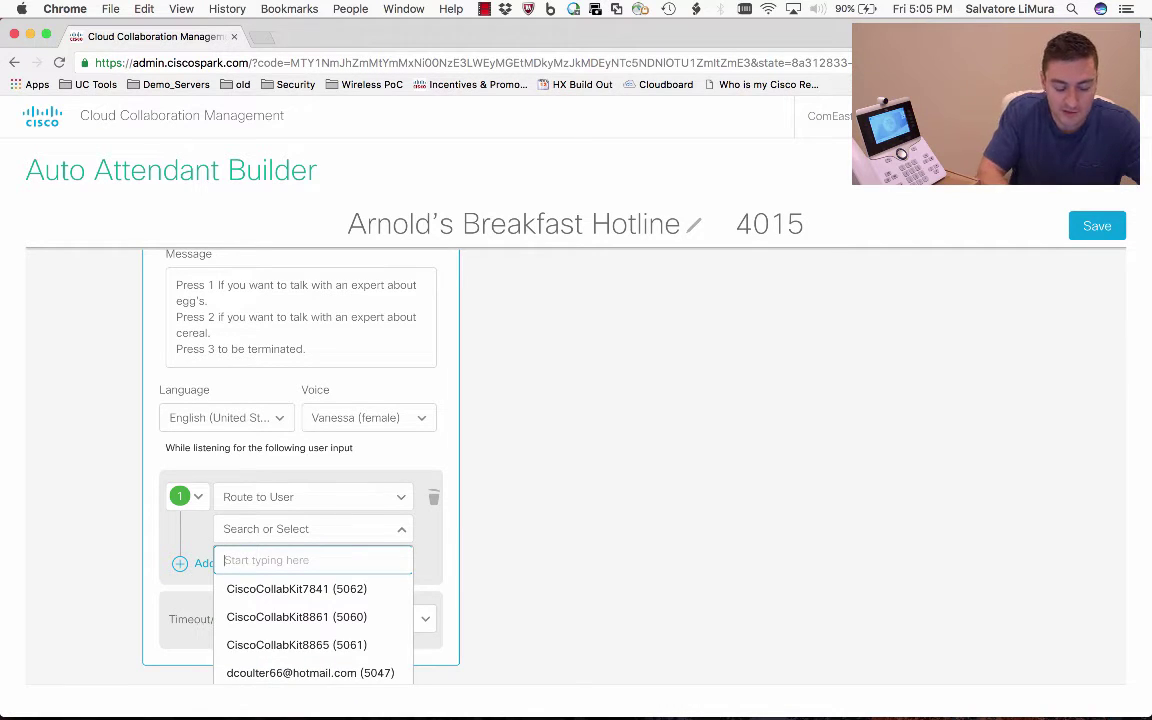
type("jo")
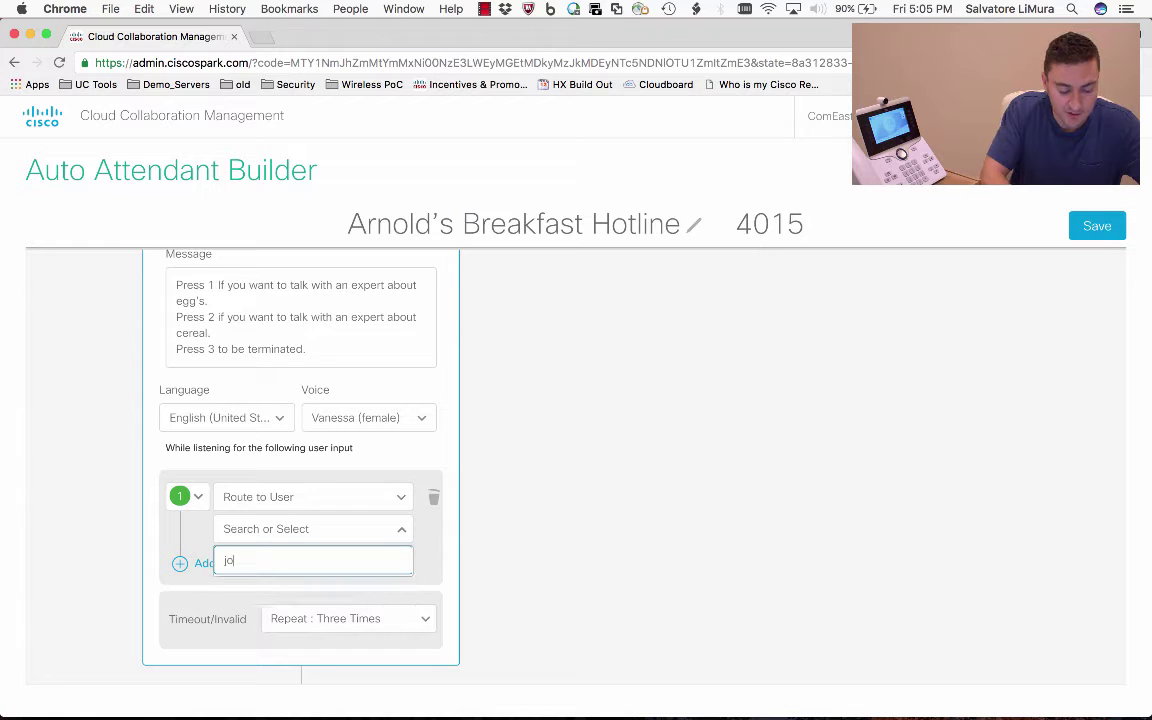
key("BackSpace")
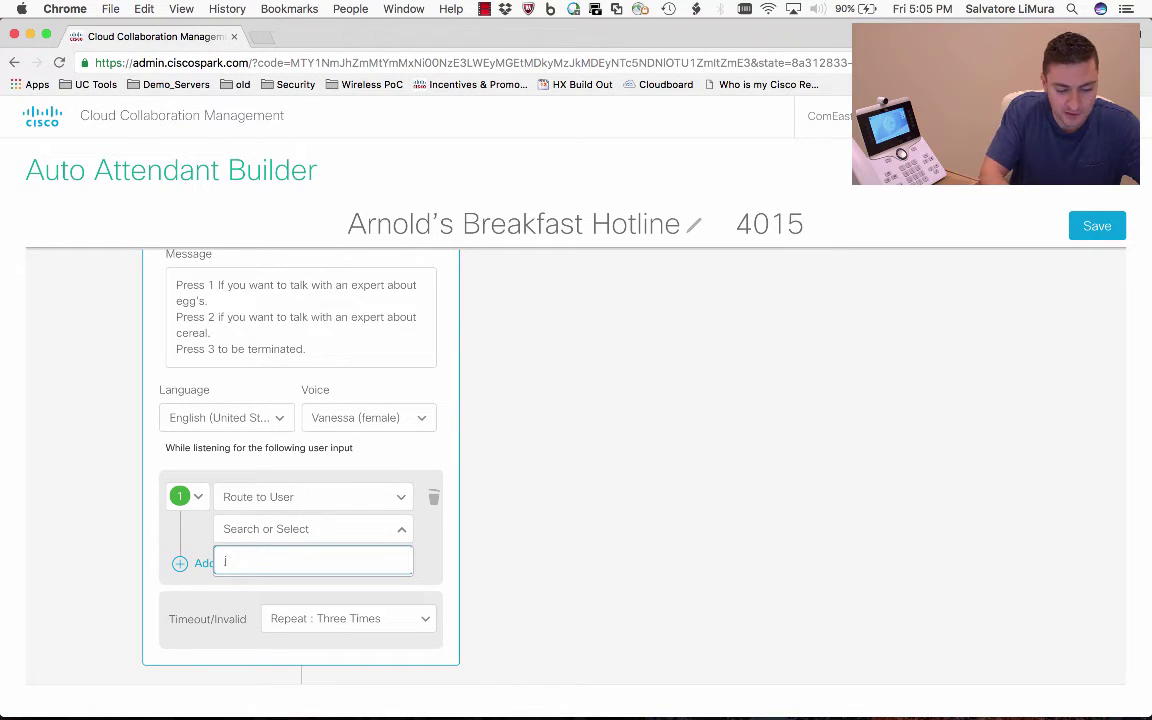
type("e")
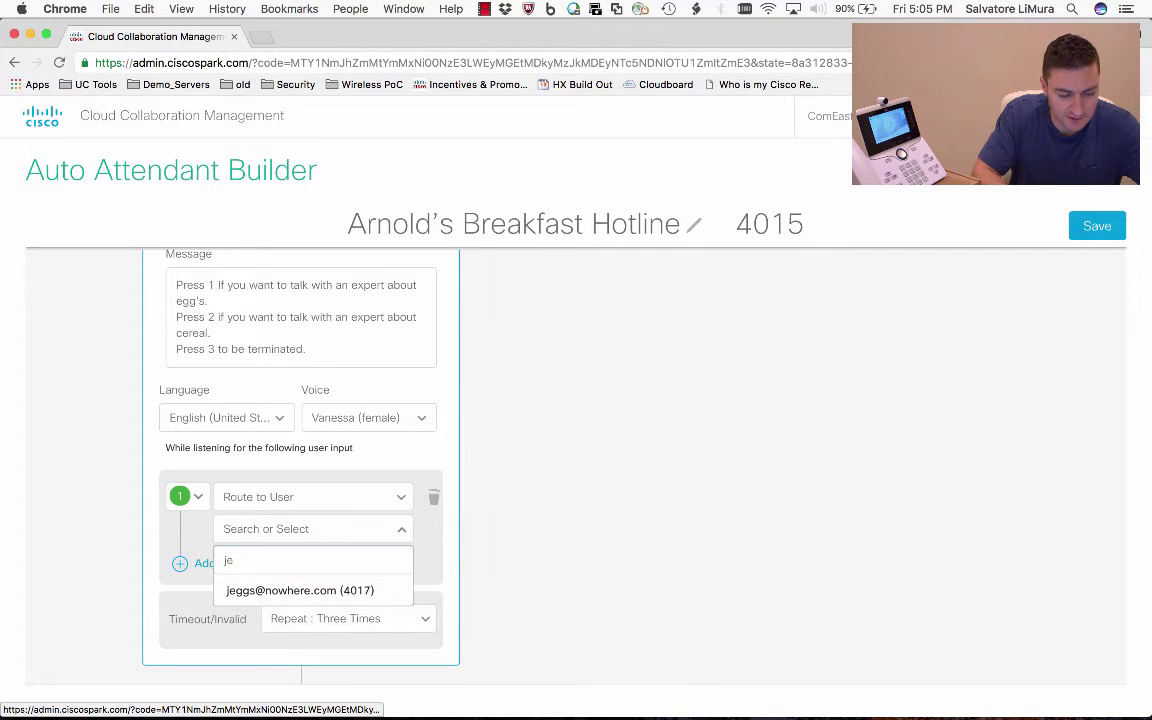
left_click(300, 589)
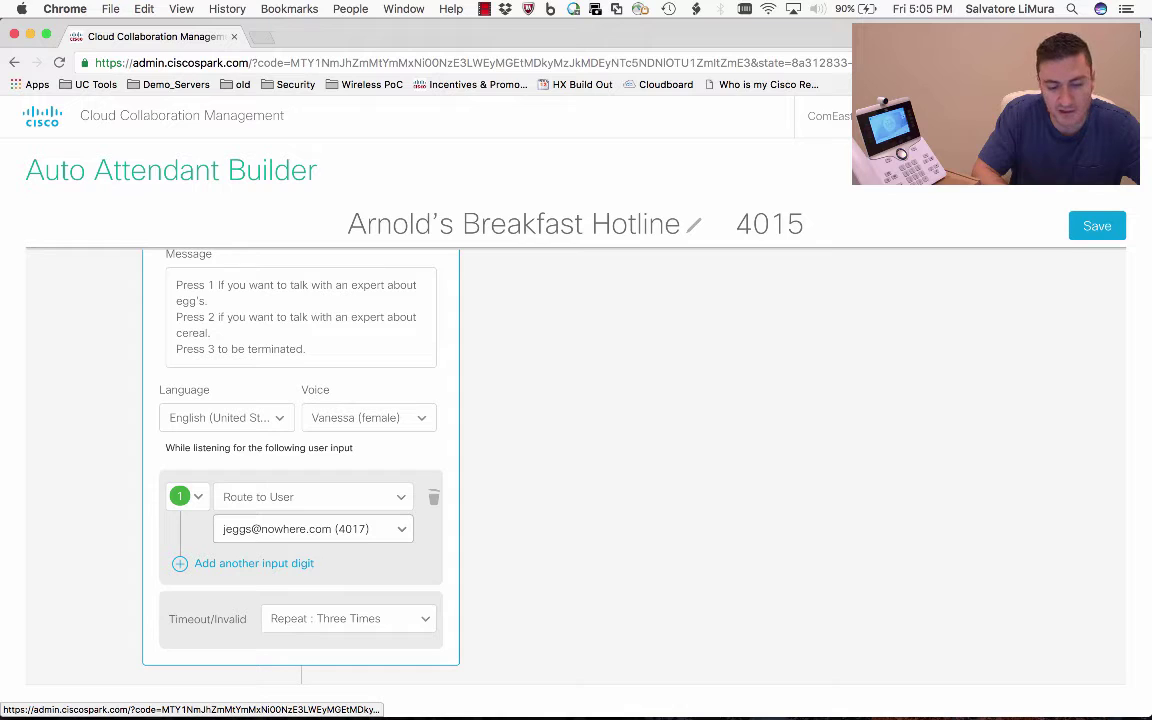
Step: Add another input digit to the Phone Menu and assign it the Route to User action
scroll(570, 420, "down", 1)
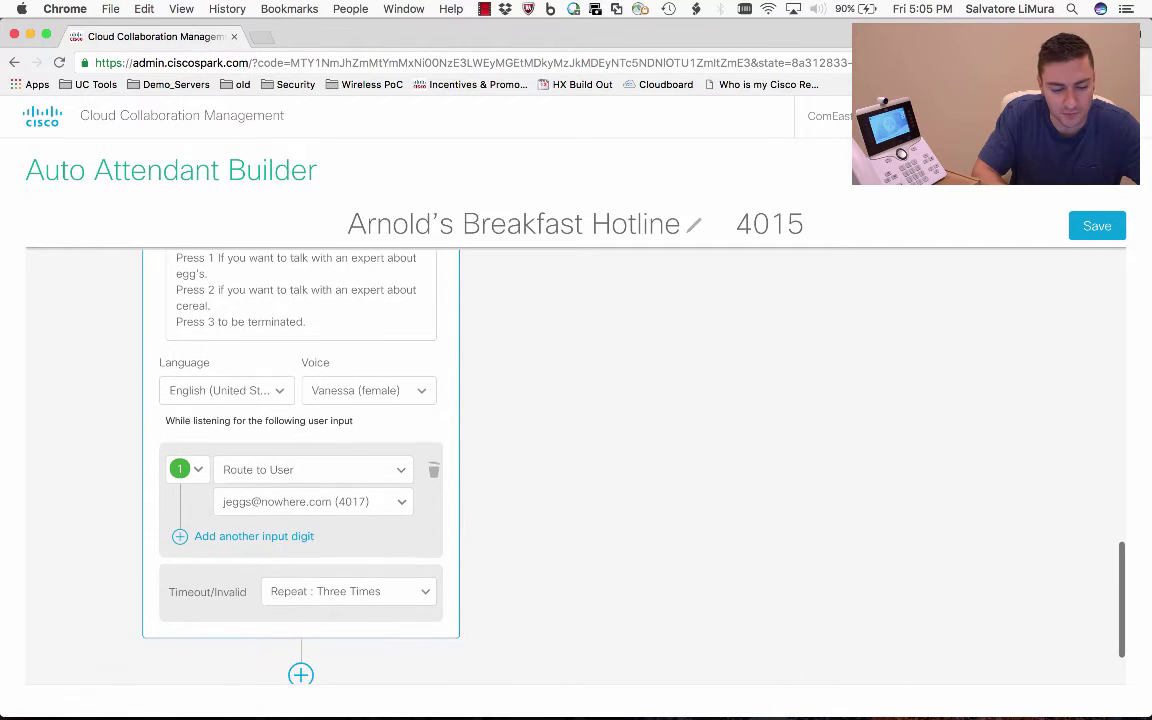
left_click(254, 536)
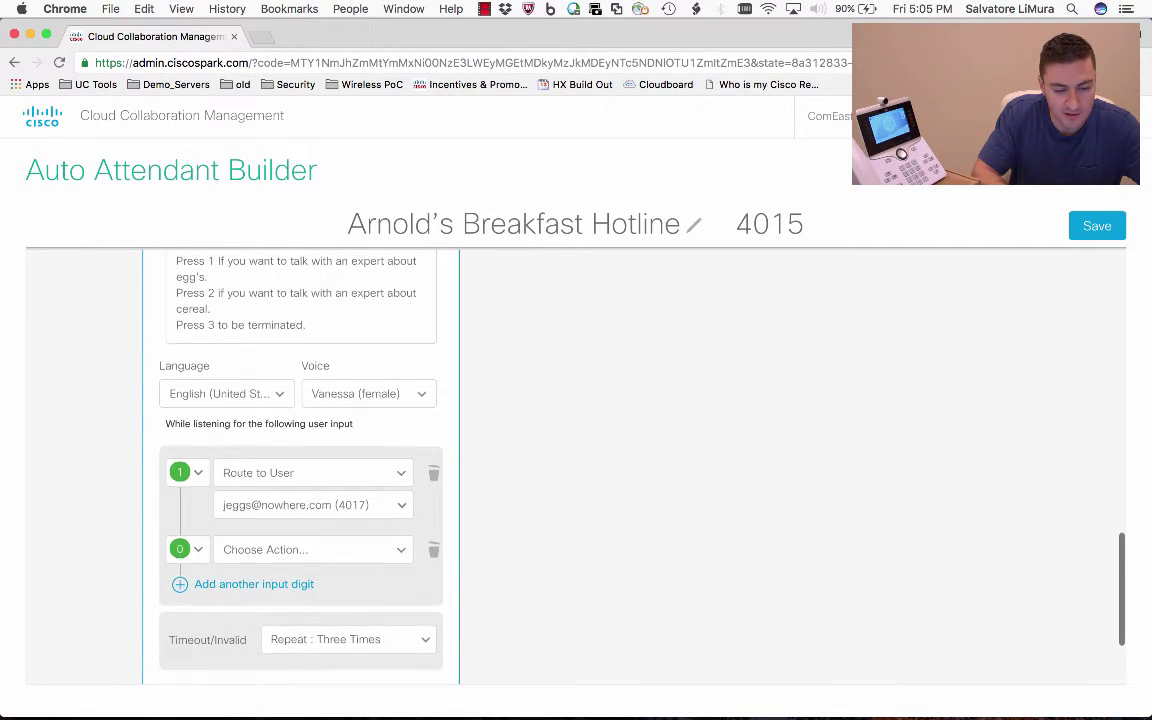
scroll(300, 450, "up", 1)
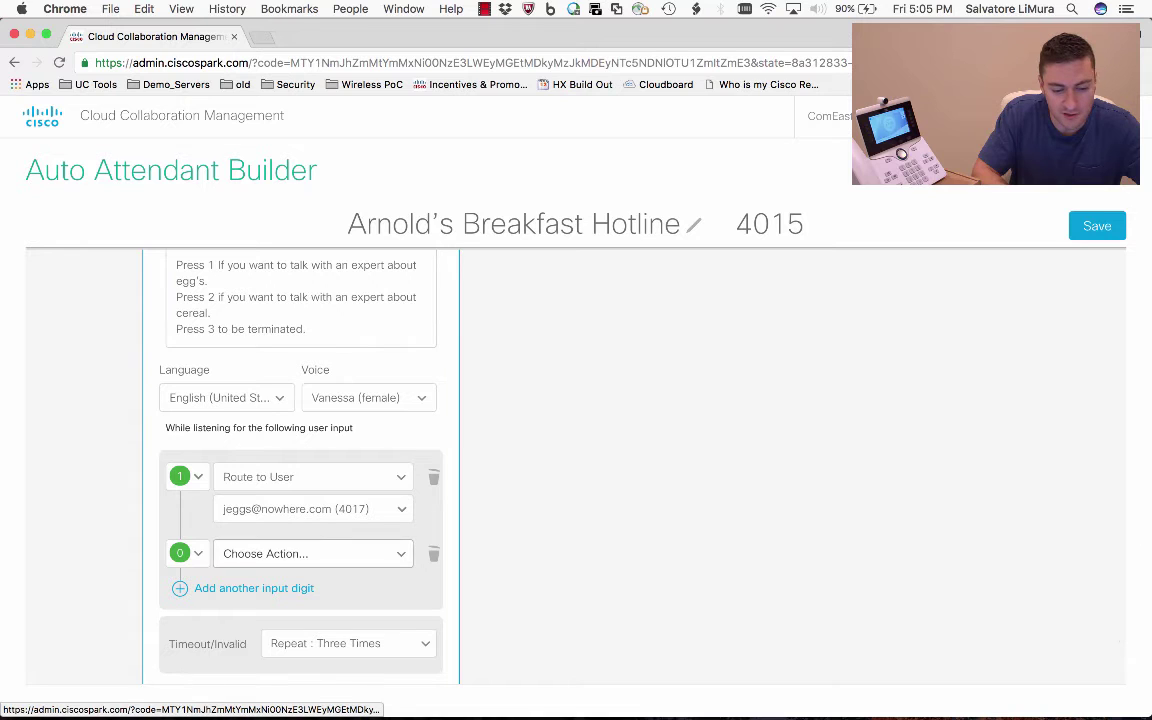
left_click(312, 553)
left_click(262, 465)
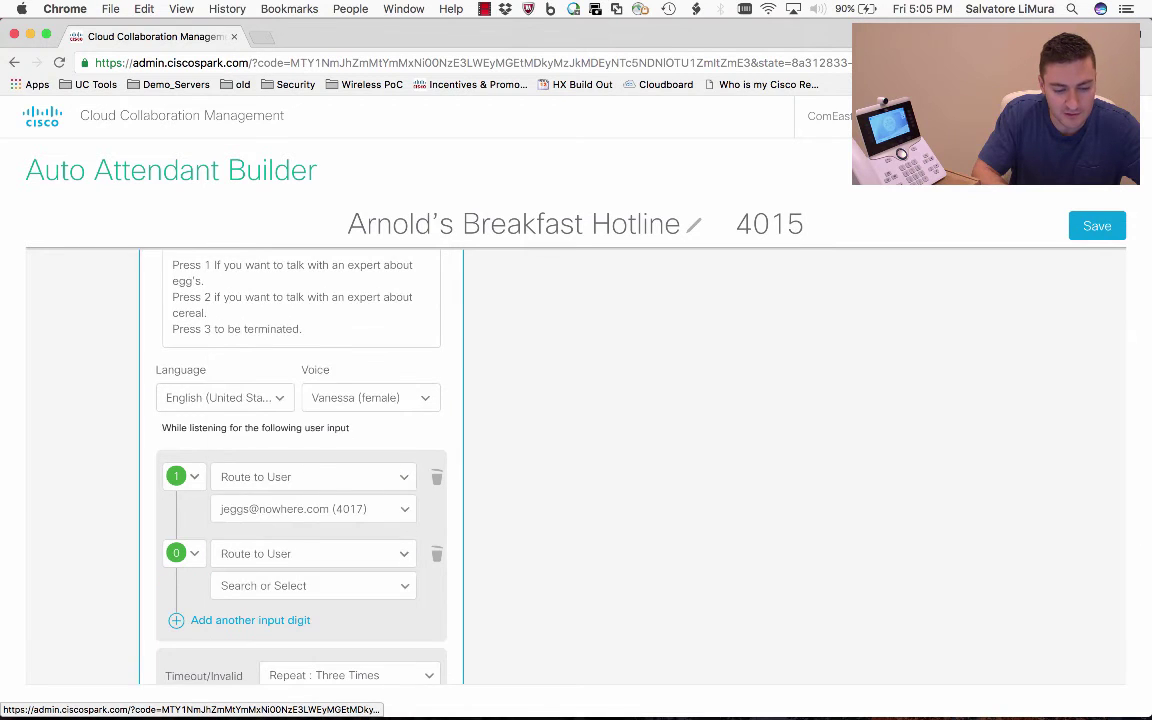
Step: Select the cereal expert's user account as the routing destination for the second Phone Menu input
scroll(300, 450, "down", 2)
left_click(312, 536)
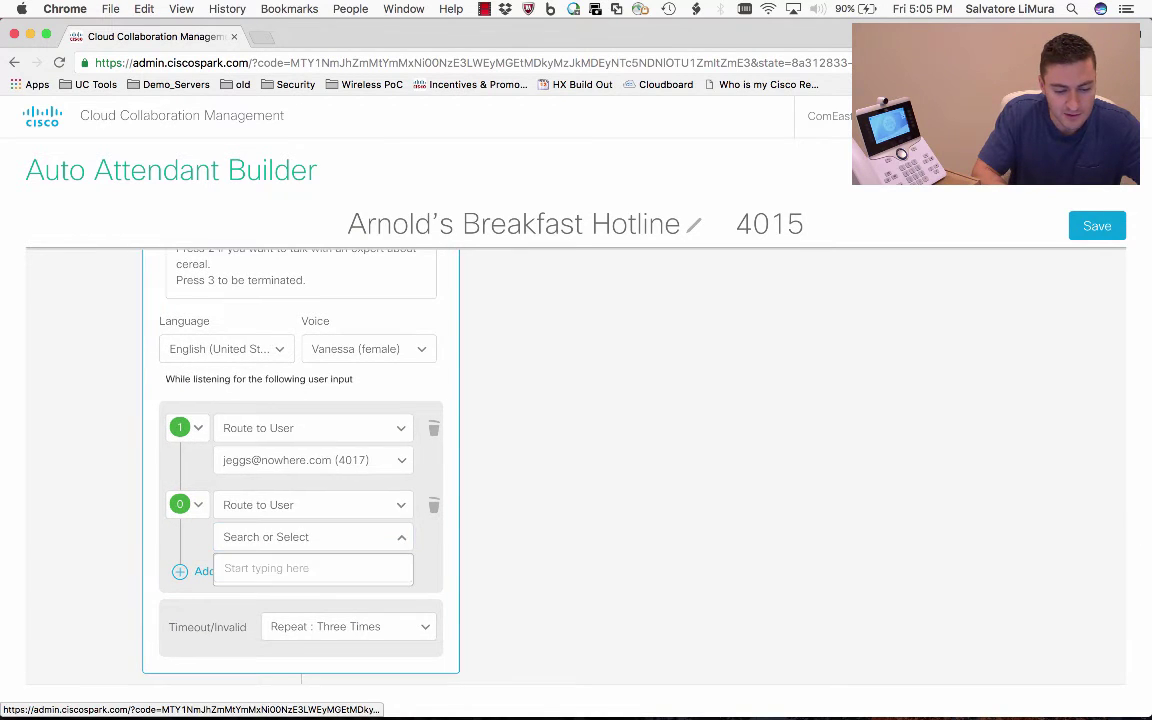
left_click(312, 536)
left_click(312, 536)
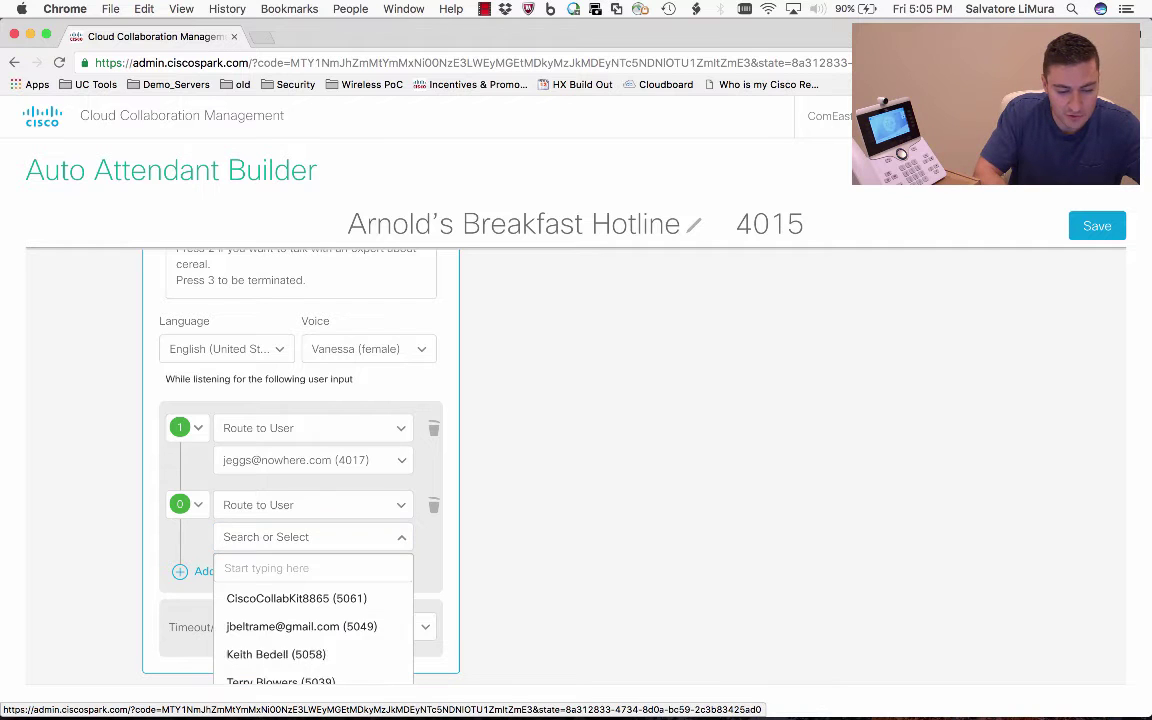
type("jc")
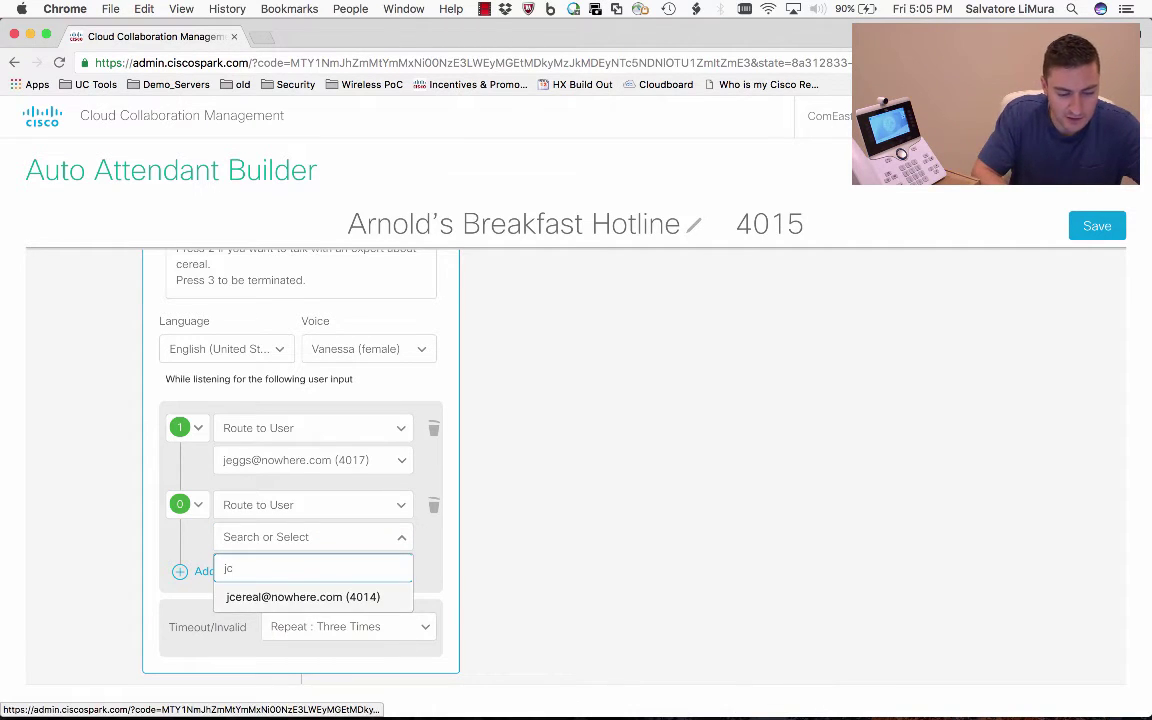
left_click(303, 597)
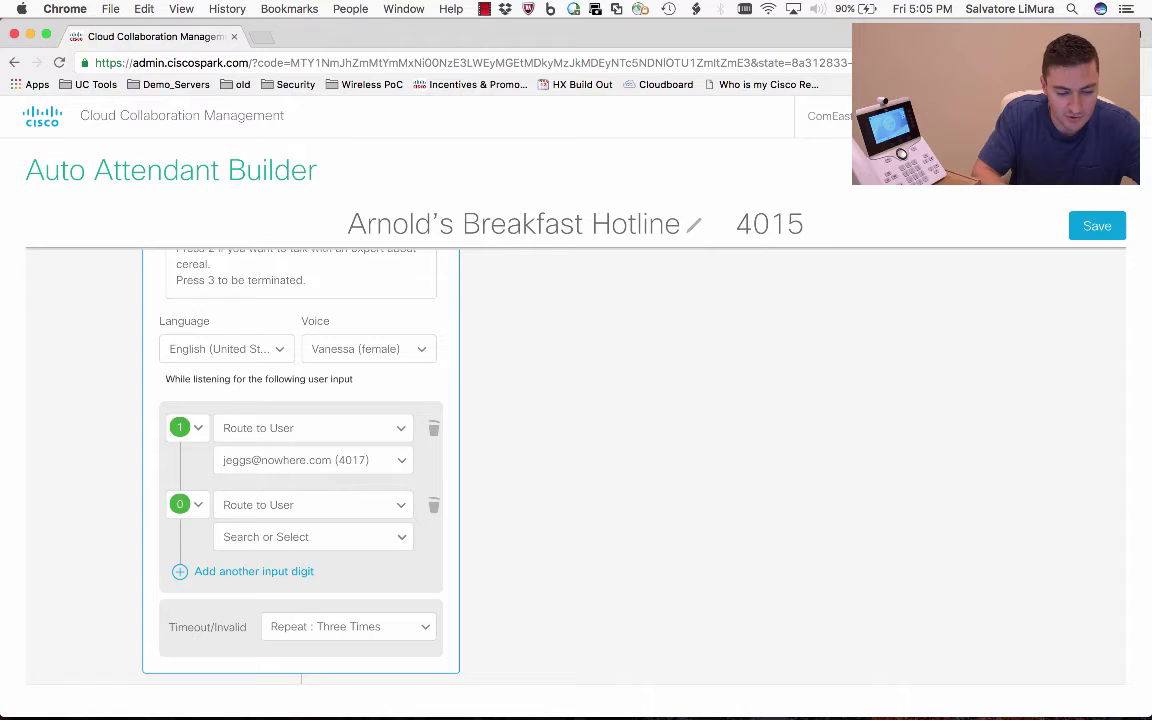
left_click(312, 536)
left_click(312, 568)
type("jc")
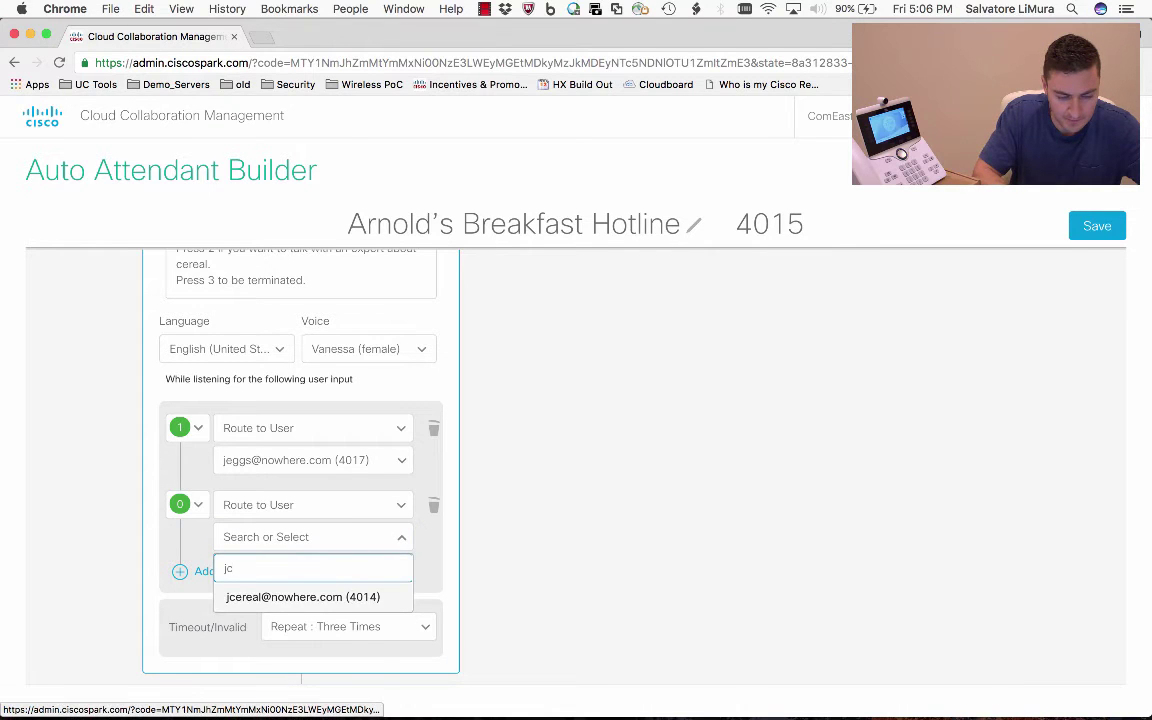
left_click(303, 598)
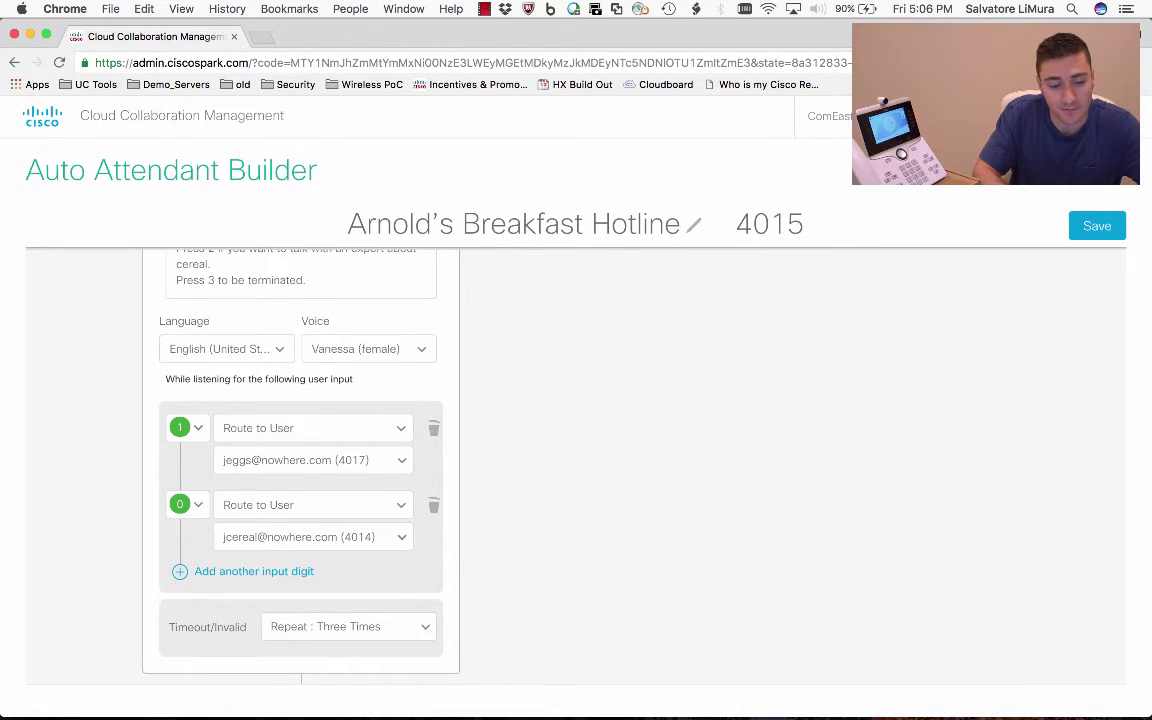
Step: Set the input digit of the cereal expert's Phone Menu route to 2
scroll(300, 475, "down", 2)
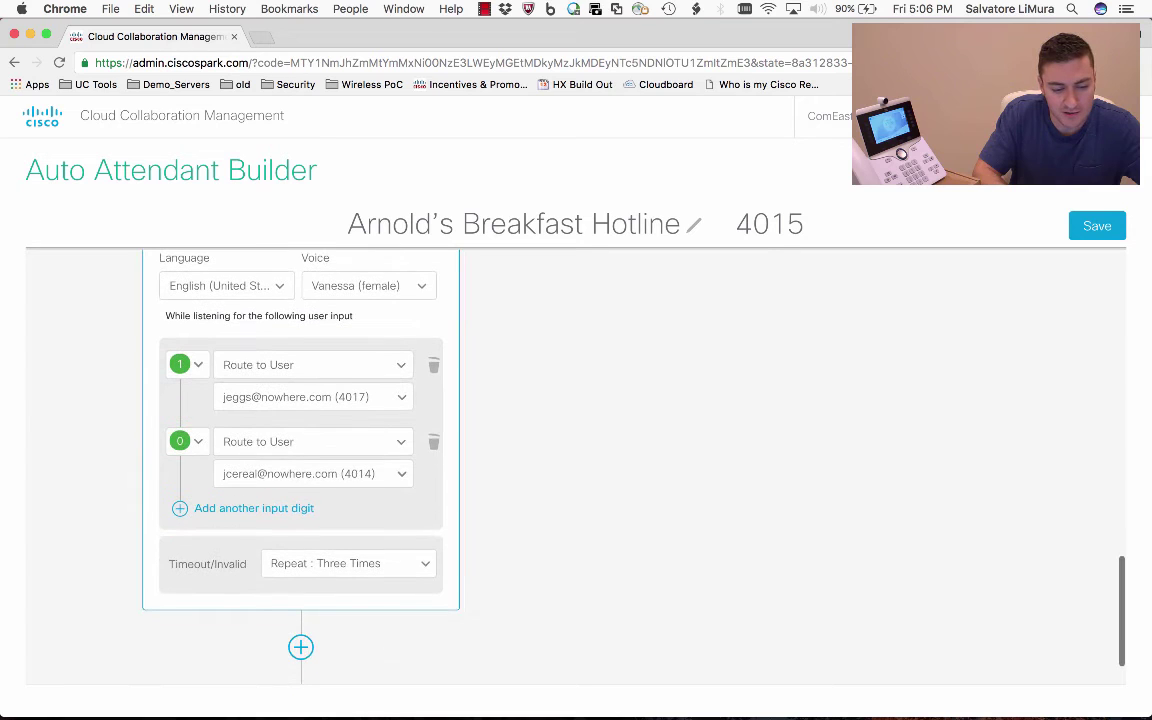
left_click(187, 441)
scroll(187, 441, "up", 3)
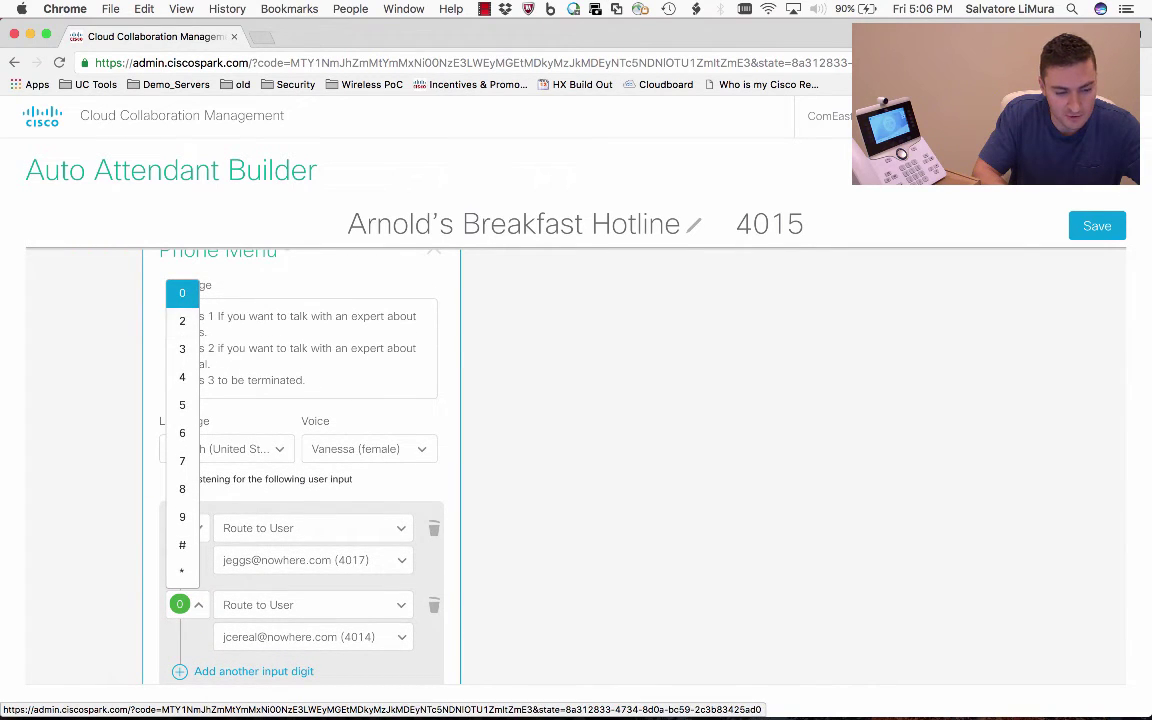
left_click(182, 320)
scroll(301, 465, "down", 2)
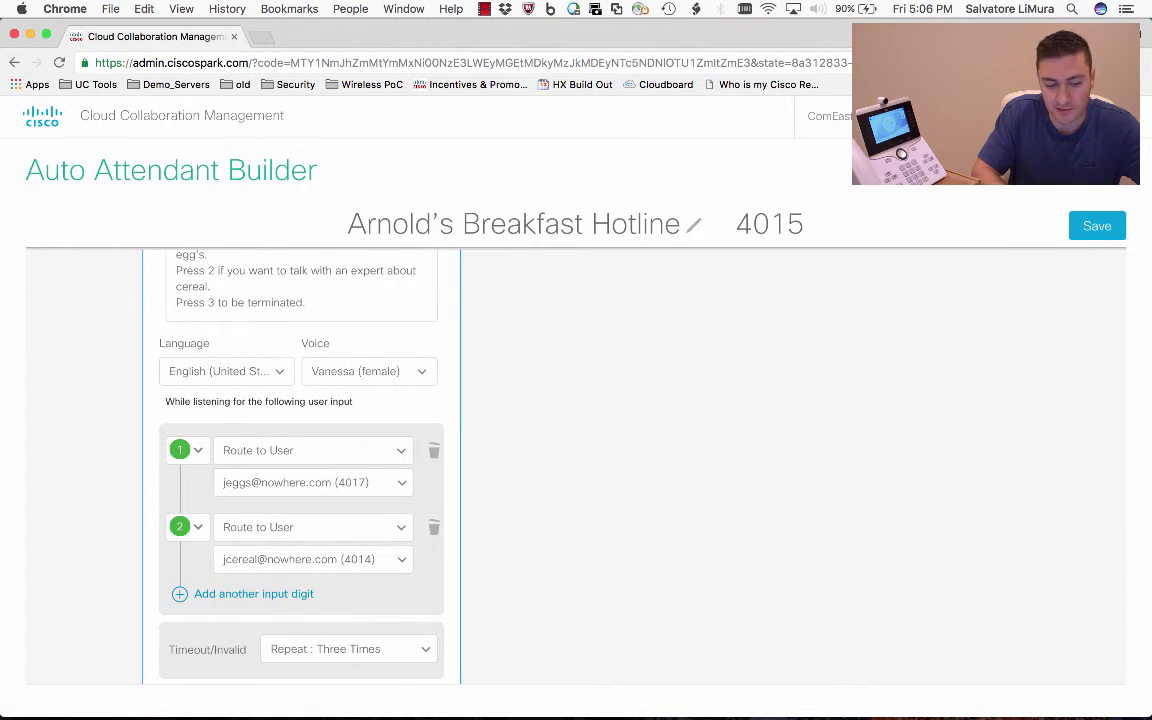
Step: Add a third input to the Phone Menu and set its digit to 3
left_click(253, 593)
scroll(300, 640, "down", 2)
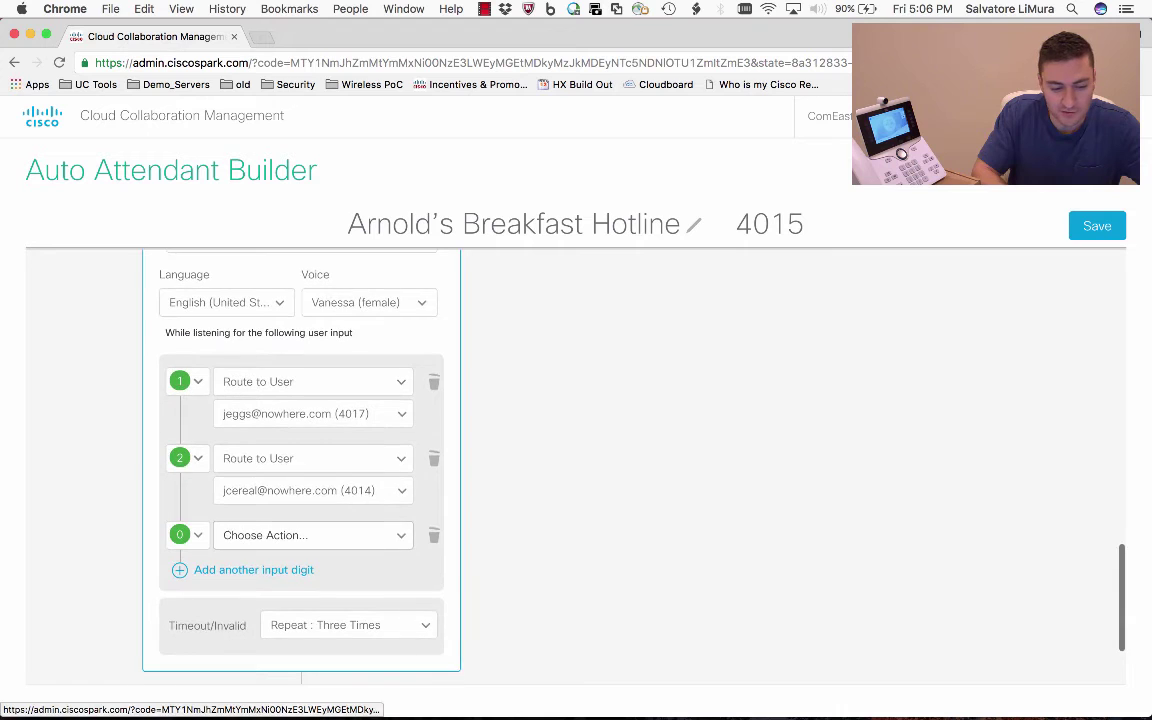
left_click(190, 535)
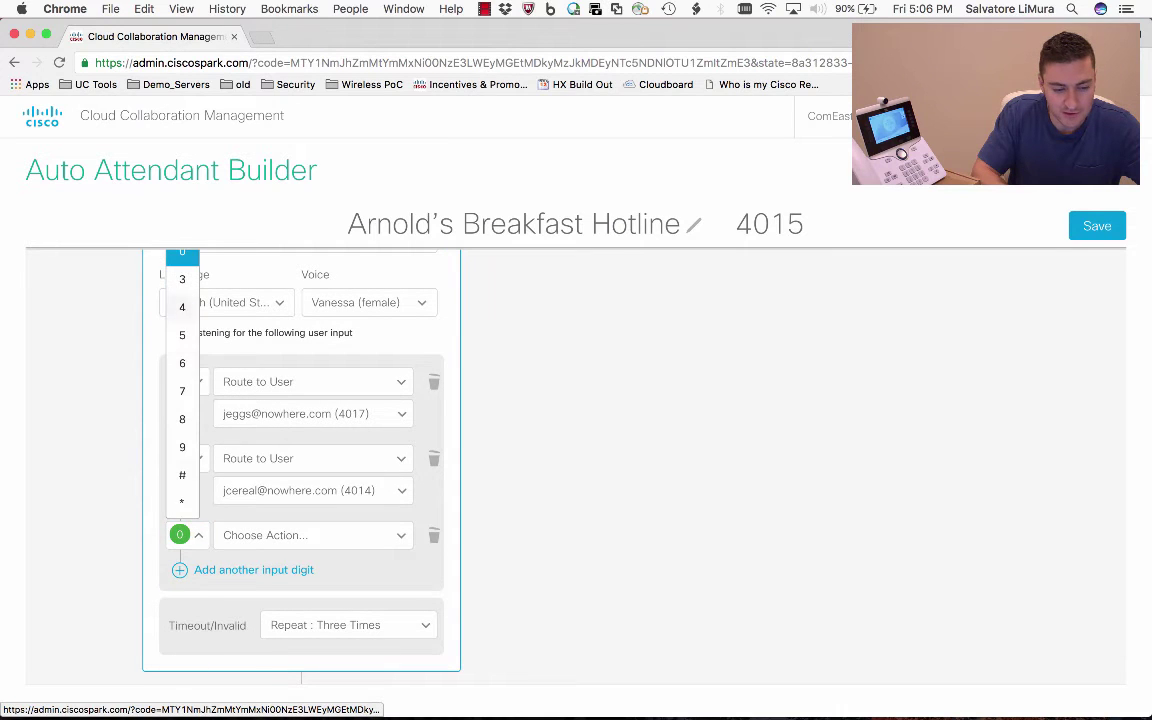
left_click(182, 279)
Step: Assign the Route to Auto Attendant action to input digit 3
left_click(312, 535)
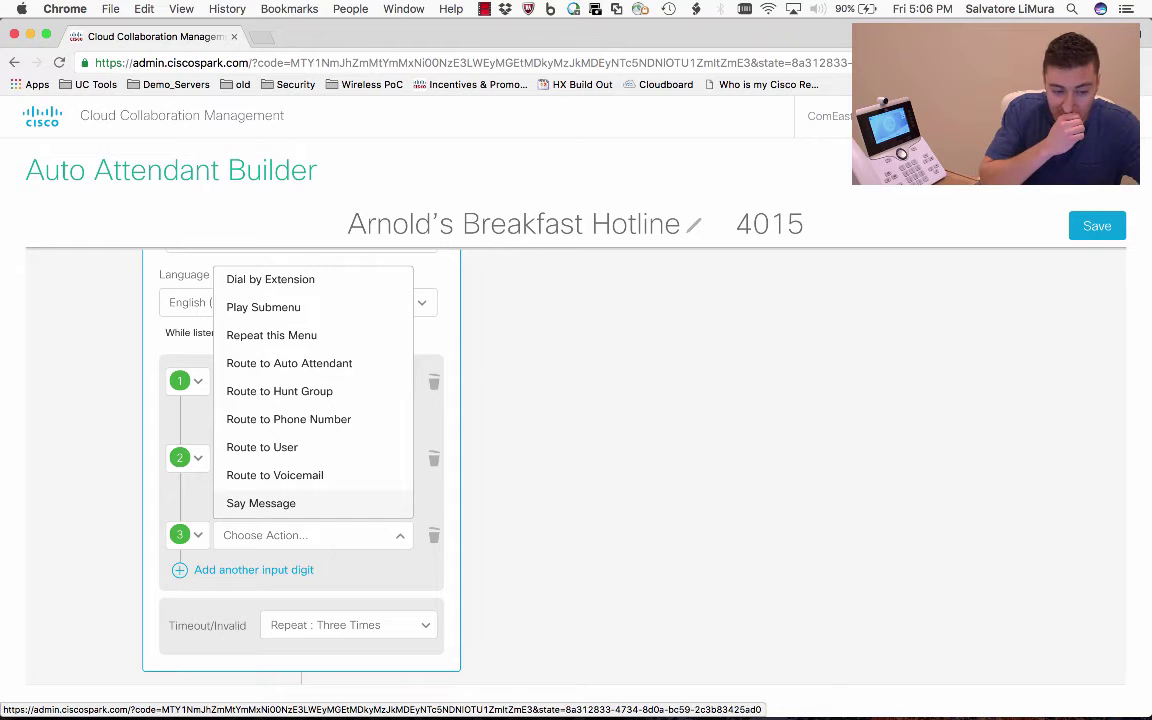
scroll(280, 391, "up", 1)
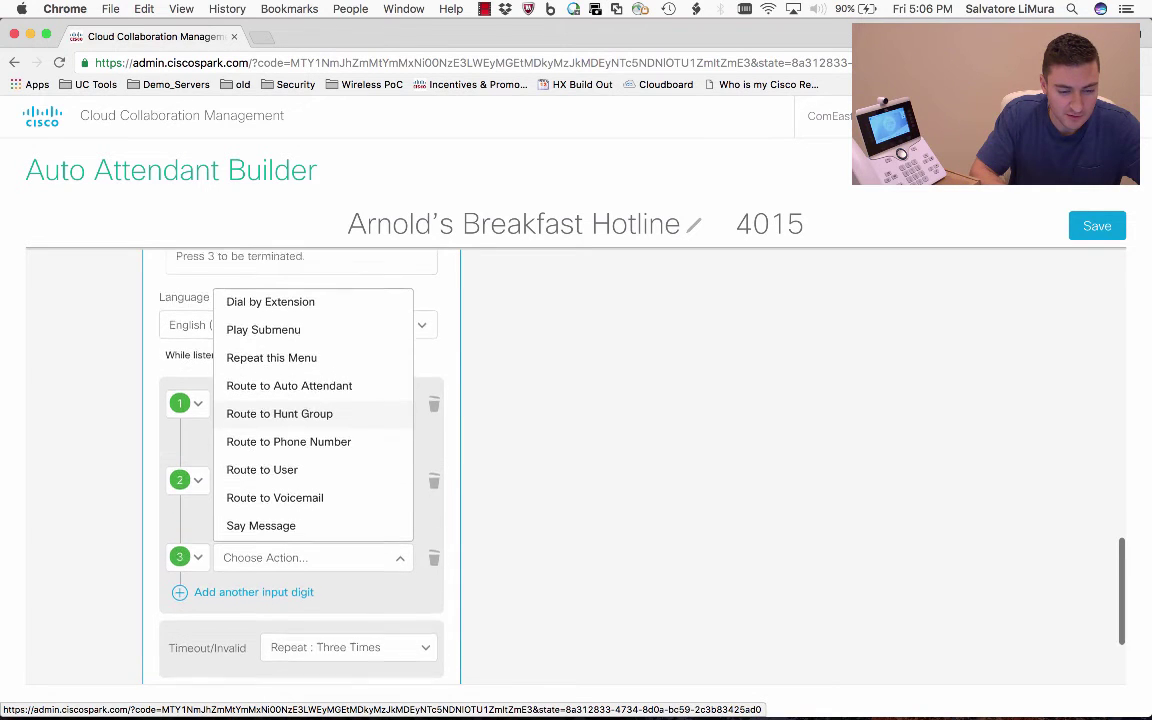
left_click(289, 387)
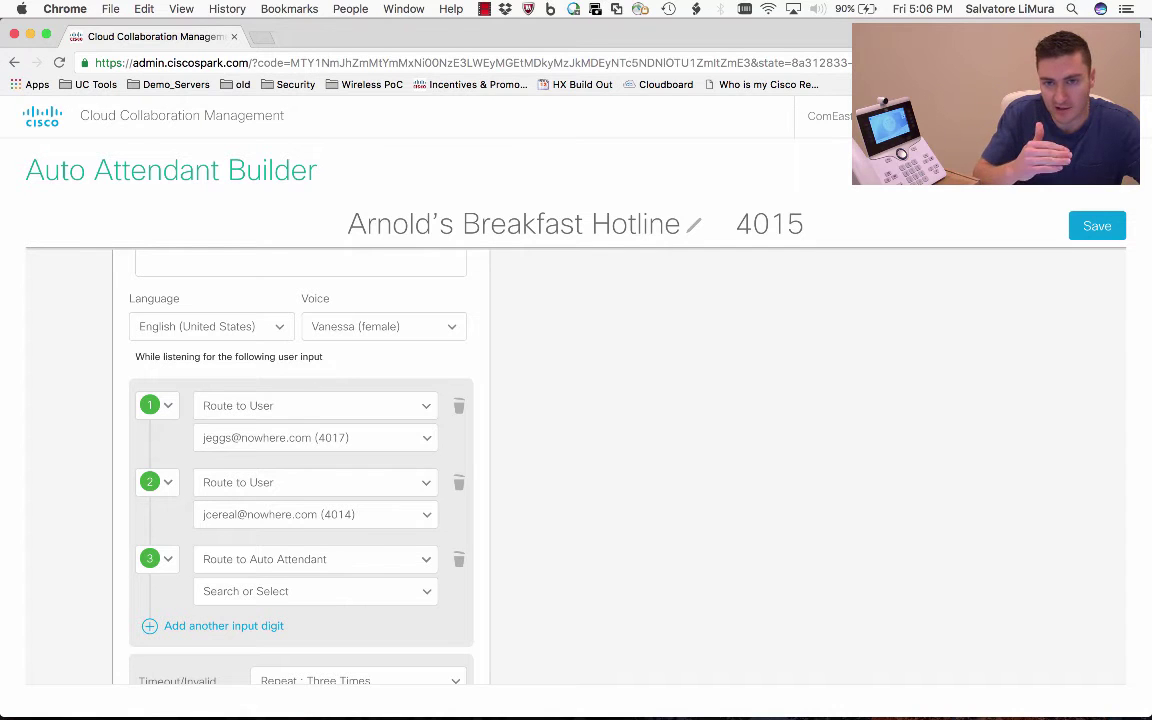
Step: Choose Arnold Terminated as the auto attendant for input digit 3 and save the Arnold's Breakfast Hotline attendant
scroll(300, 466, "down", 1)
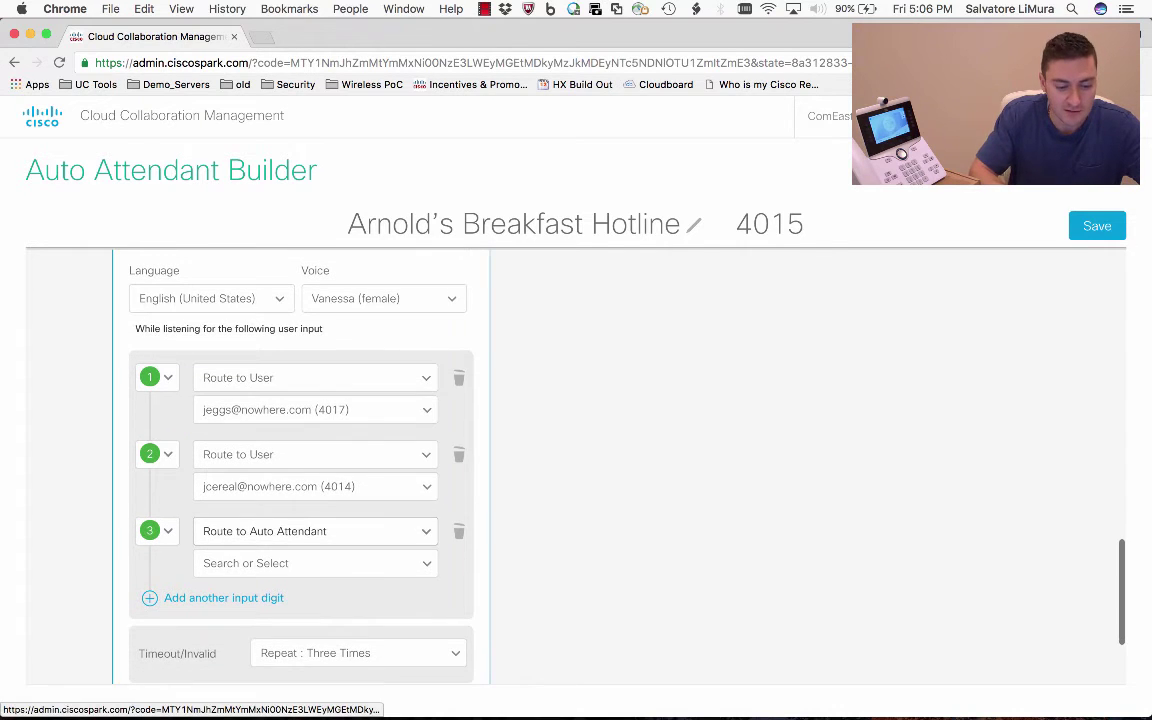
left_click(314, 563)
scroll(312, 531, "up", 1)
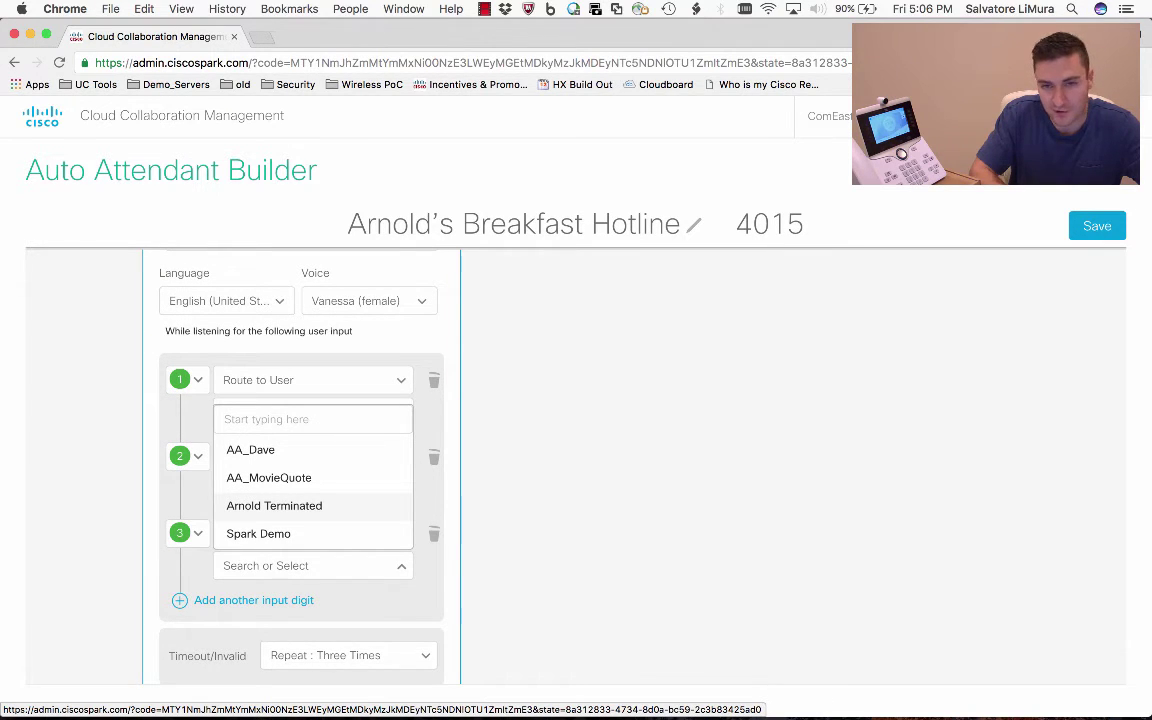
left_click(274, 505)
scroll(300, 450, "down", 4)
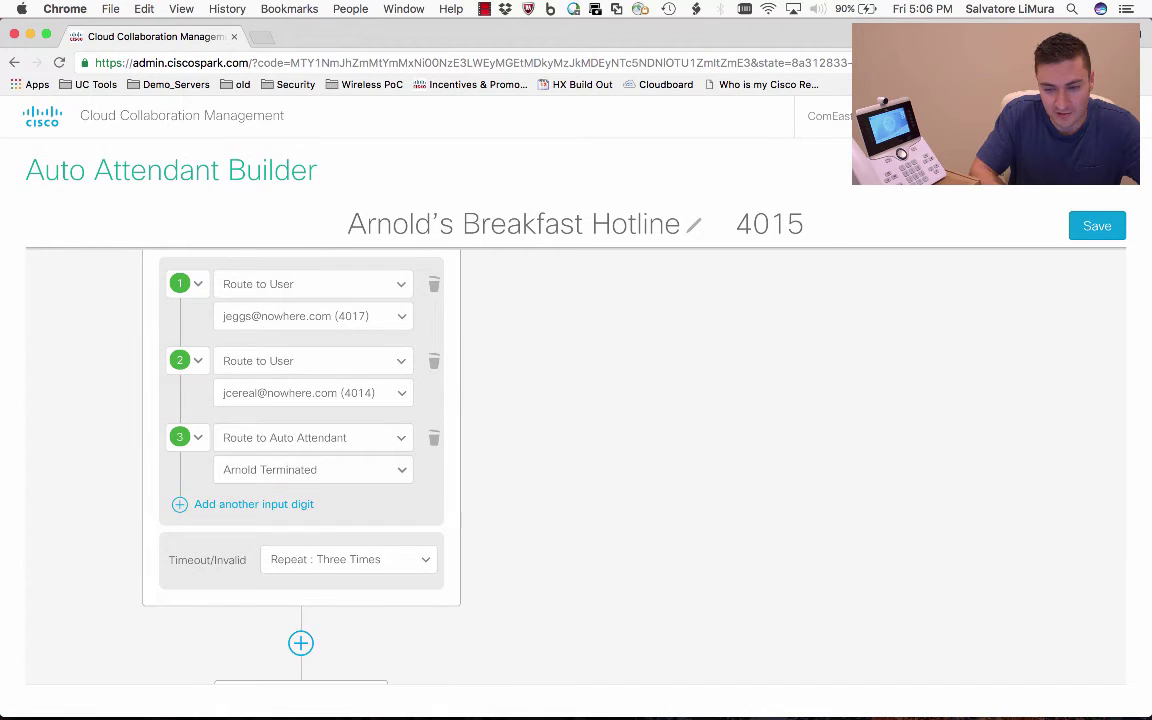
left_click(1097, 226)
Step: Review the saved call flow, checking the Say Message greeting, the Phone Menu message and the route of each input digit
scroll(300, 450, "up", 3)
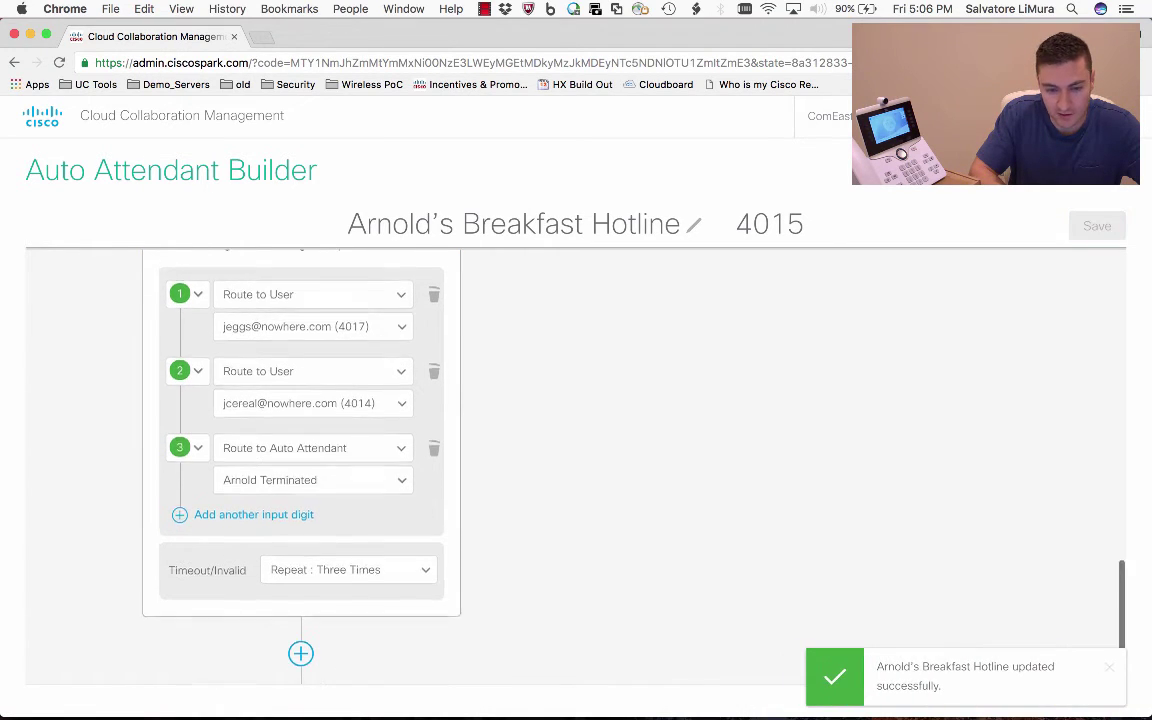
scroll(300, 450, "up", 10)
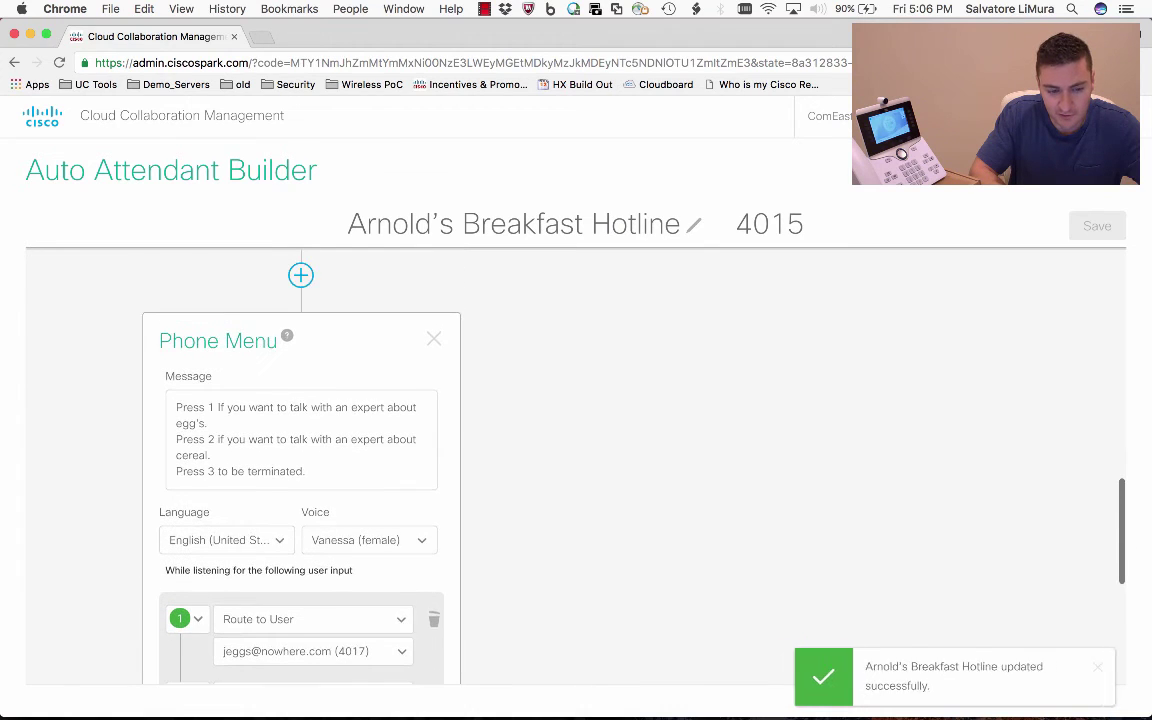
scroll(300, 450, "up", 8)
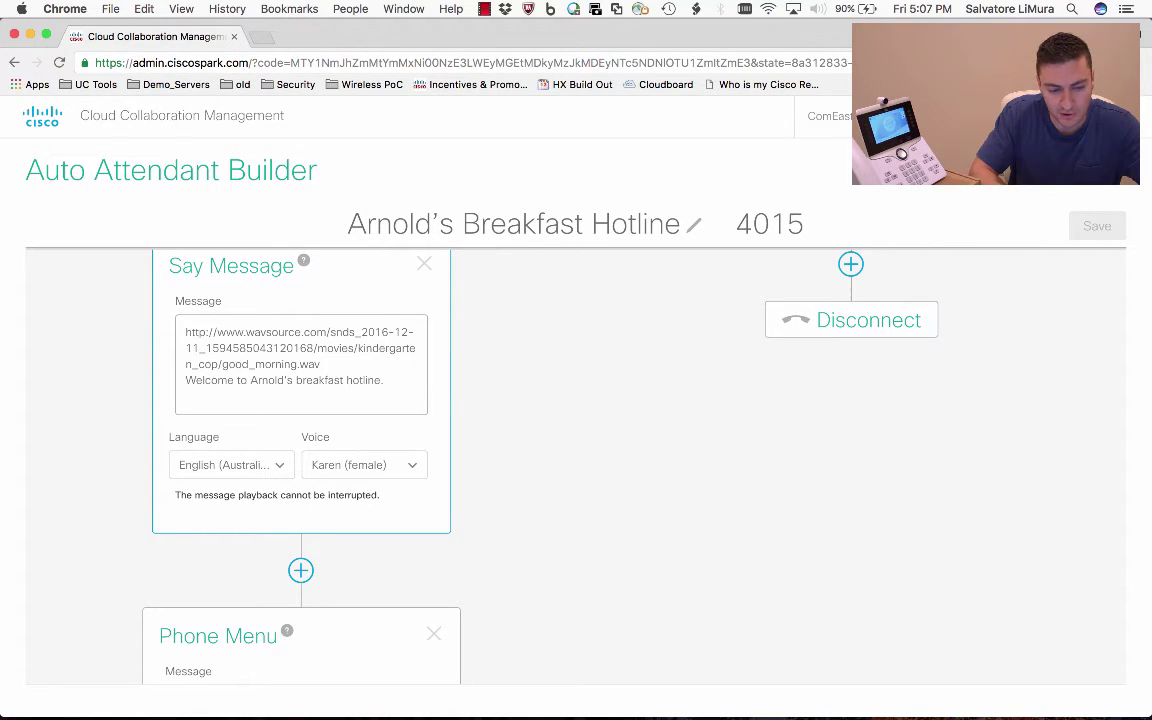
scroll(300, 450, "down", 9)
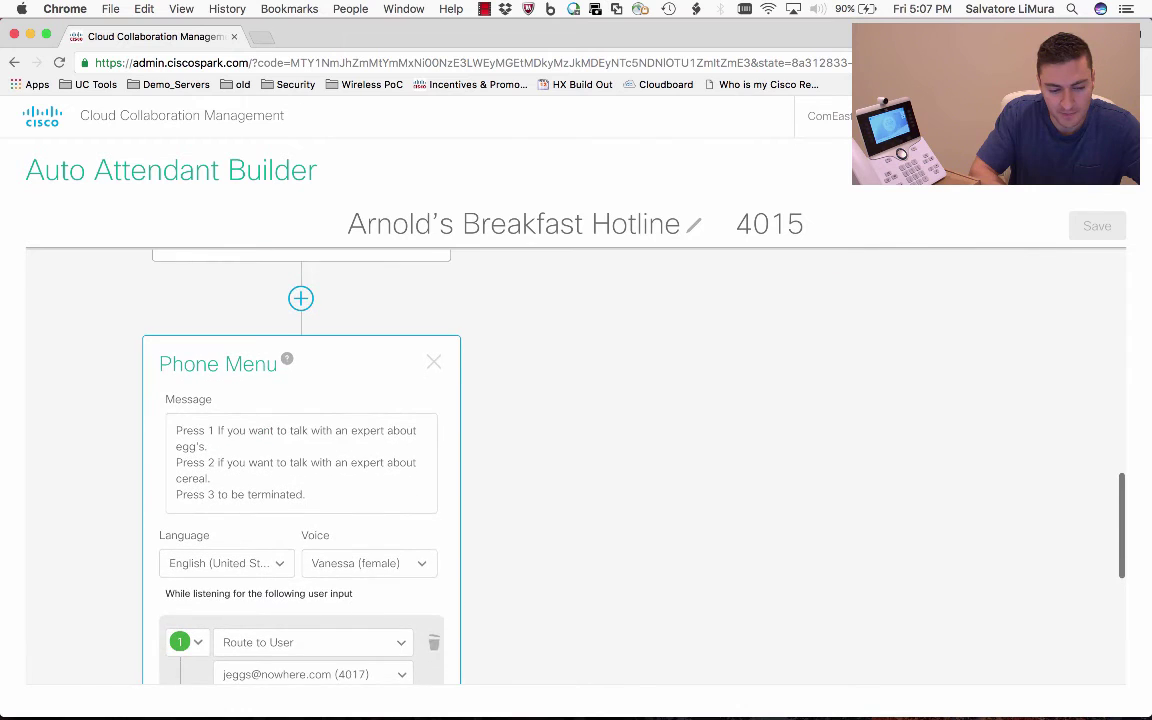
scroll(300, 450, "up", 2)
scroll(300, 450, "up", 5)
scroll(300, 450, "down", 9)
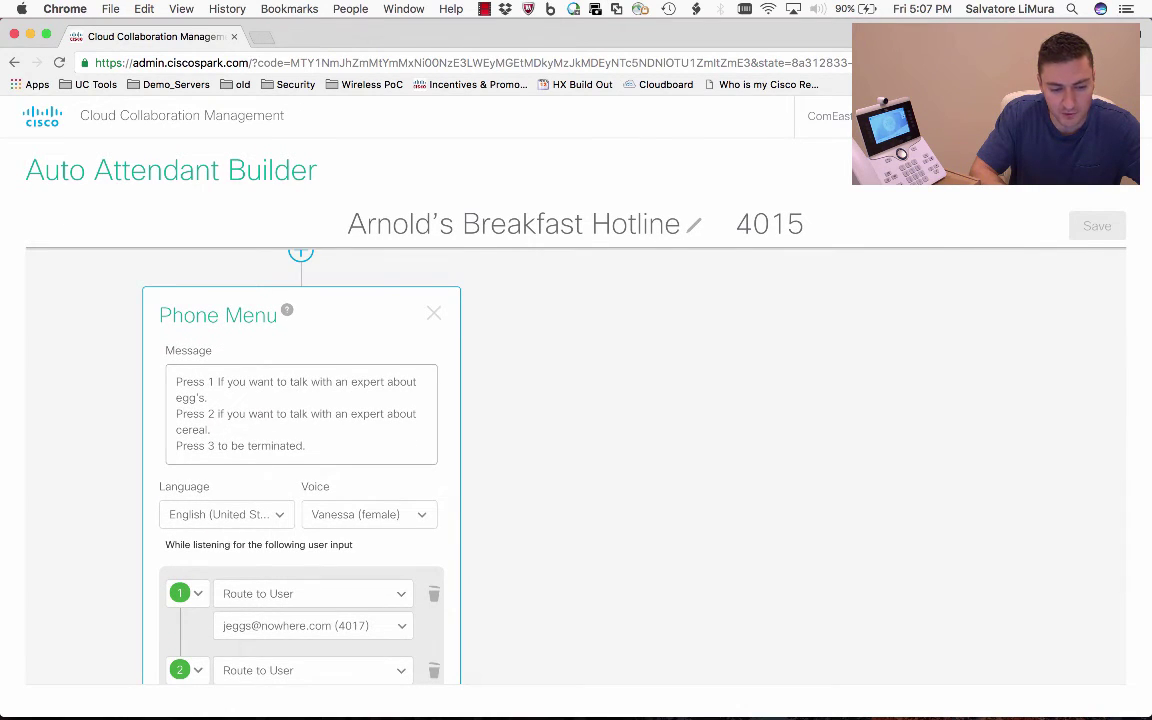
scroll(300, 450, "down", 4)
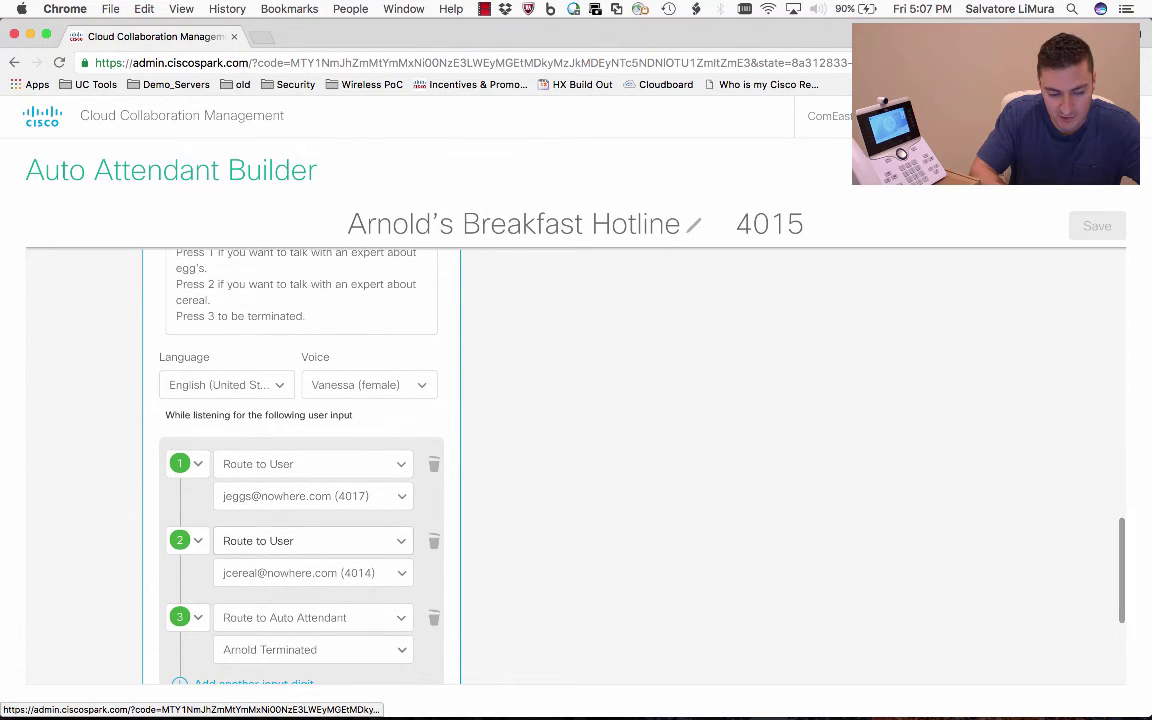
scroll(300, 450, "down", 1)
scroll(300, 465, "up", 3)
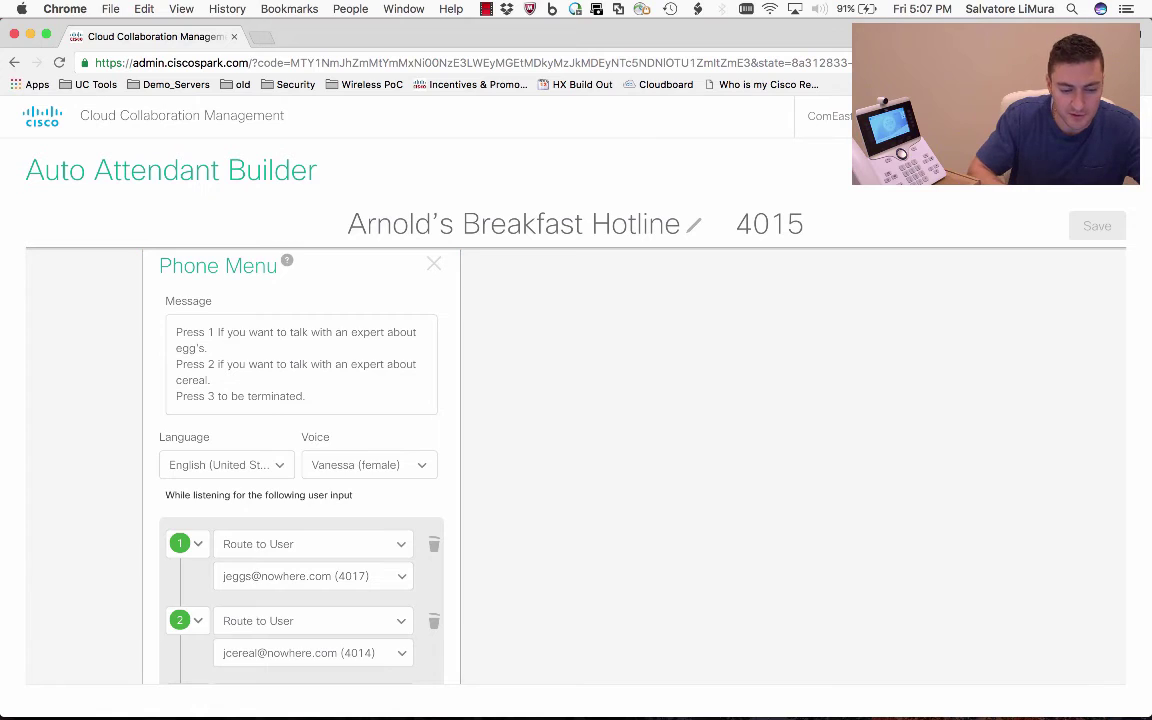
scroll(300, 460, "down", 2)
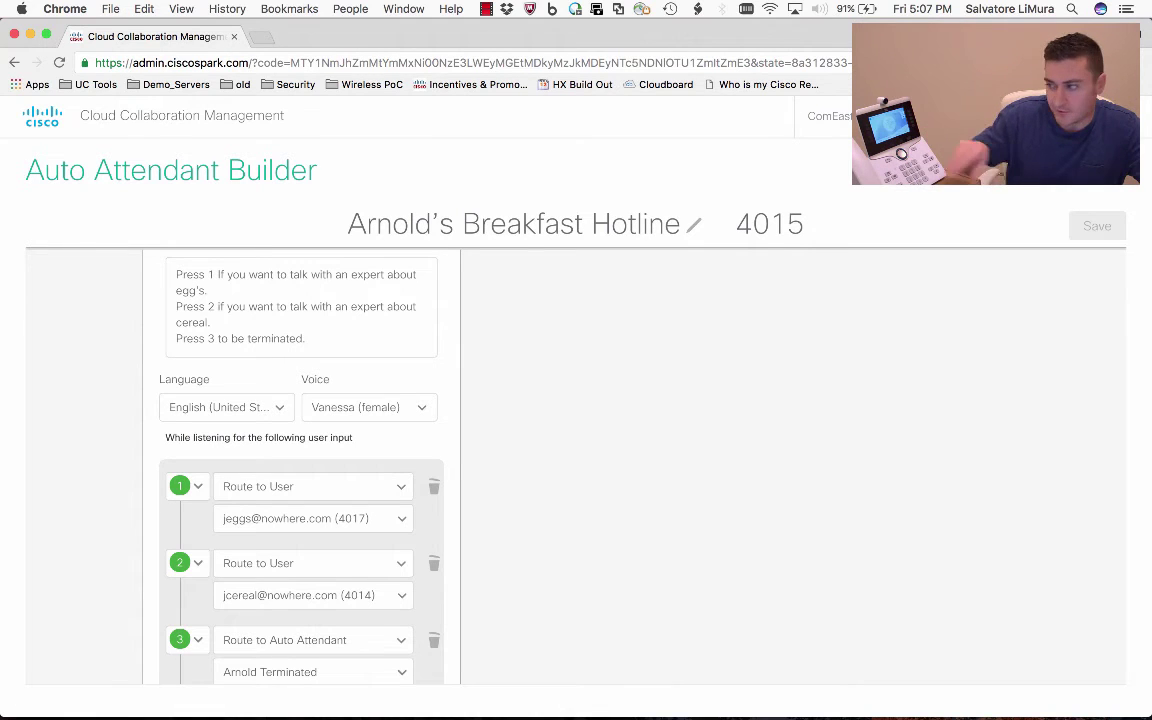
scroll(301, 466, "up", 3)
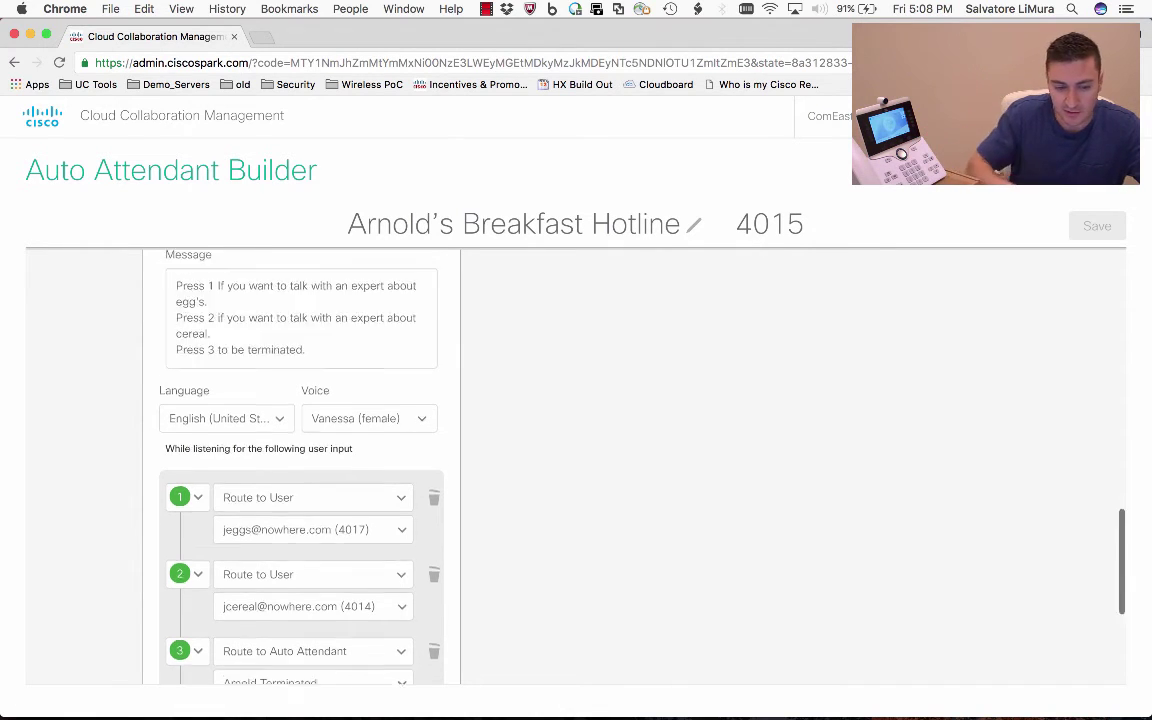
Step: Examine the Phone Menu's message, the route of each input digit and the Timeout/Invalid setting in the open-hours flow
scroll(301, 466, "down", 2)
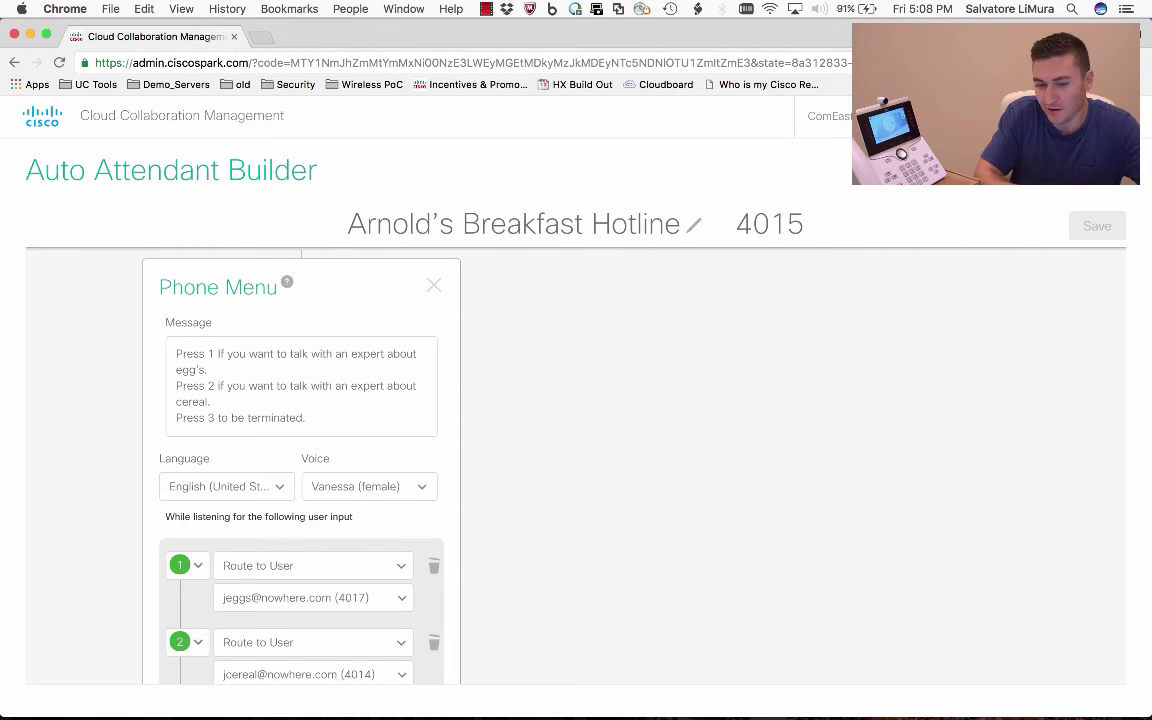
scroll(576, 465, "up", 2)
scroll(576, 465, "down", 7)
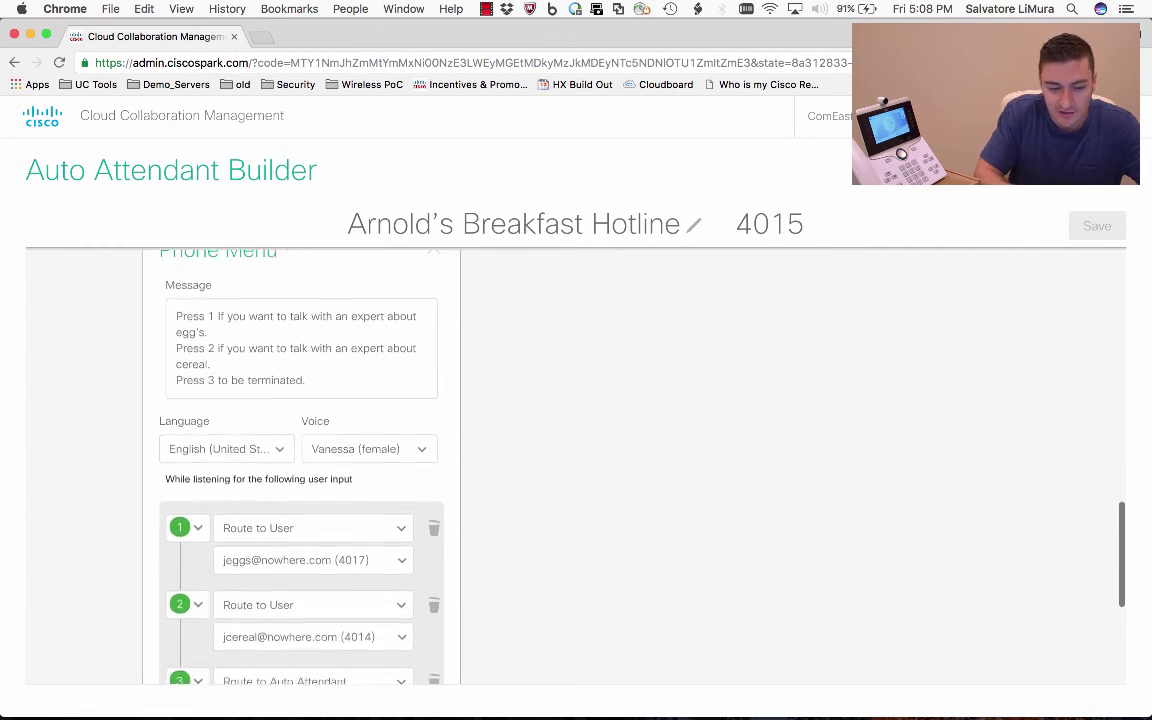
scroll(576, 465, "down", 1)
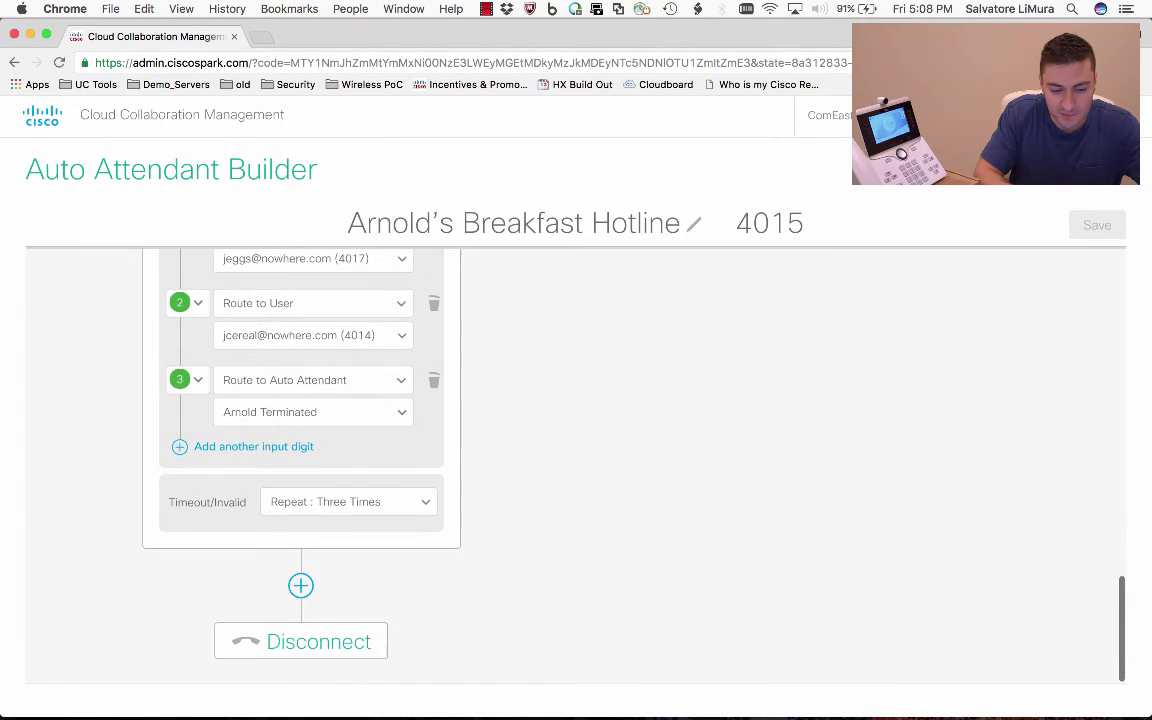
scroll(576, 465, "up", 15)
scroll(576, 465, "up", 4)
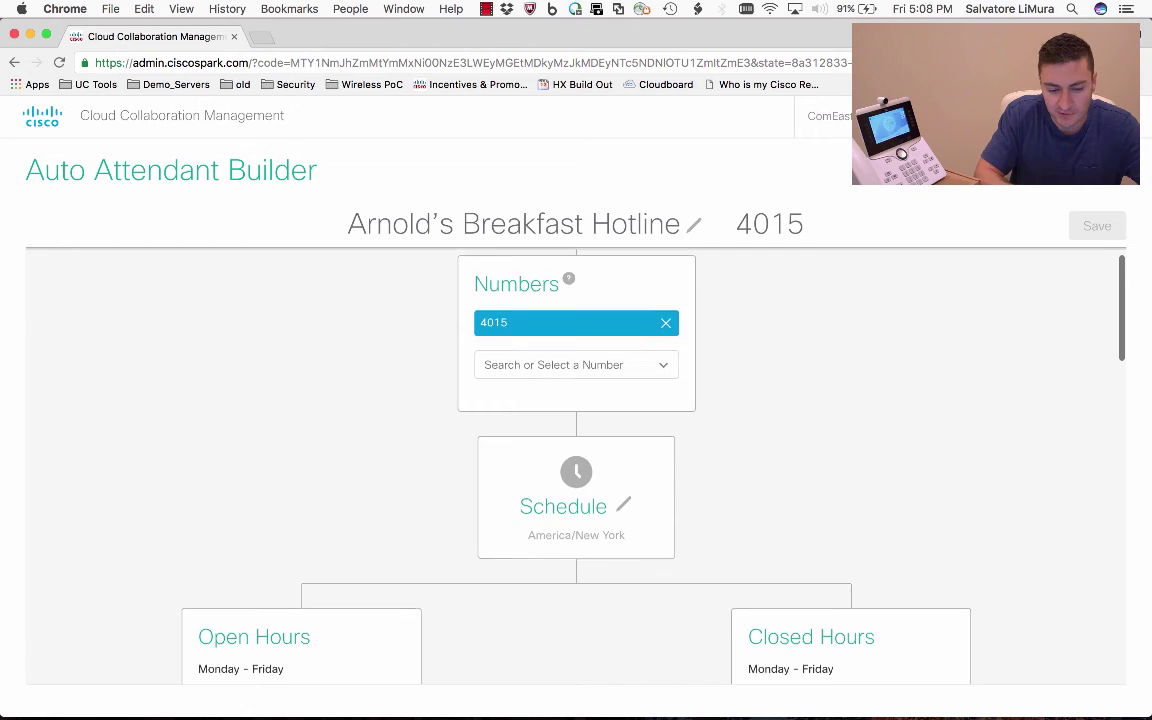
Step: Add a new step under Closed Hours and assign it the Say Message action
scroll(576, 465, "down", 5)
scroll(576, 465, "down", 2)
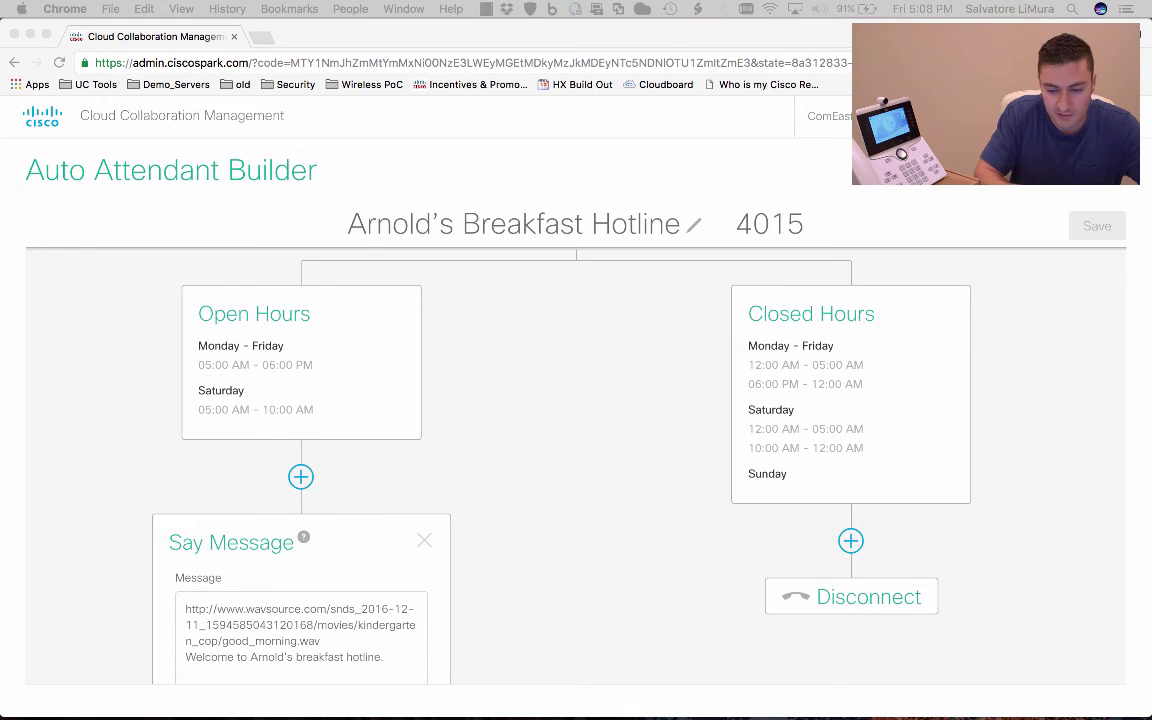
scroll(576, 465, "down", 1)
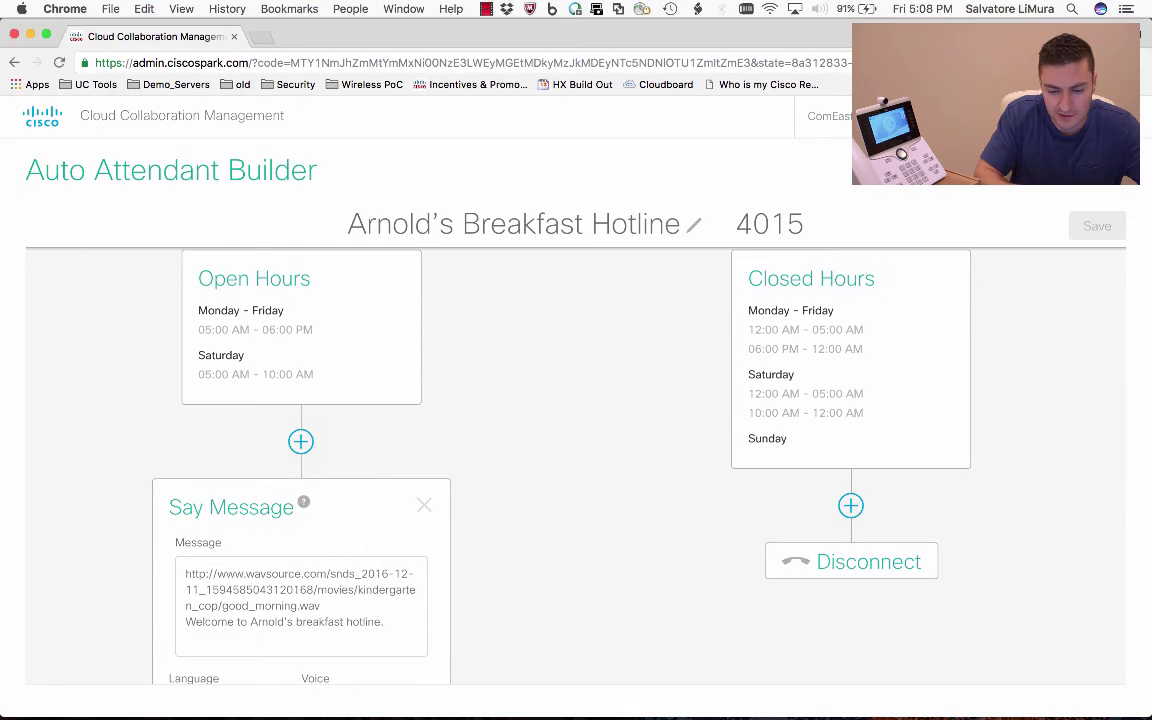
left_click(850, 505)
scroll(850, 505, "down", 5)
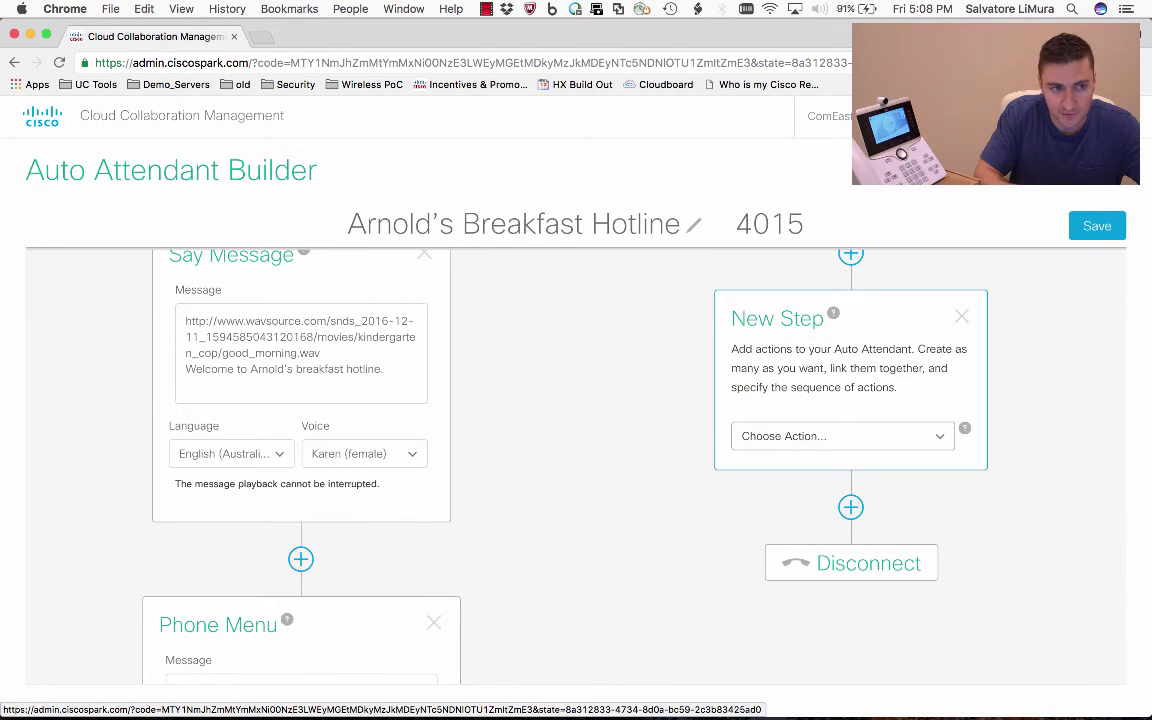
left_click(842, 436)
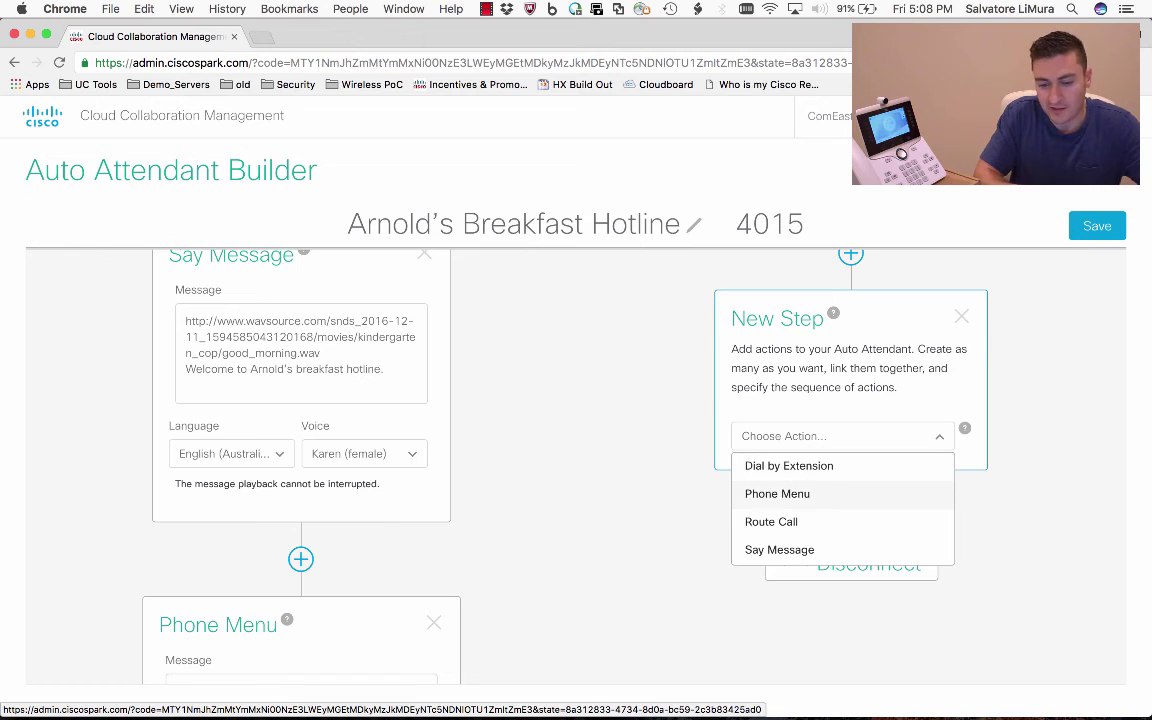
left_click(779, 549)
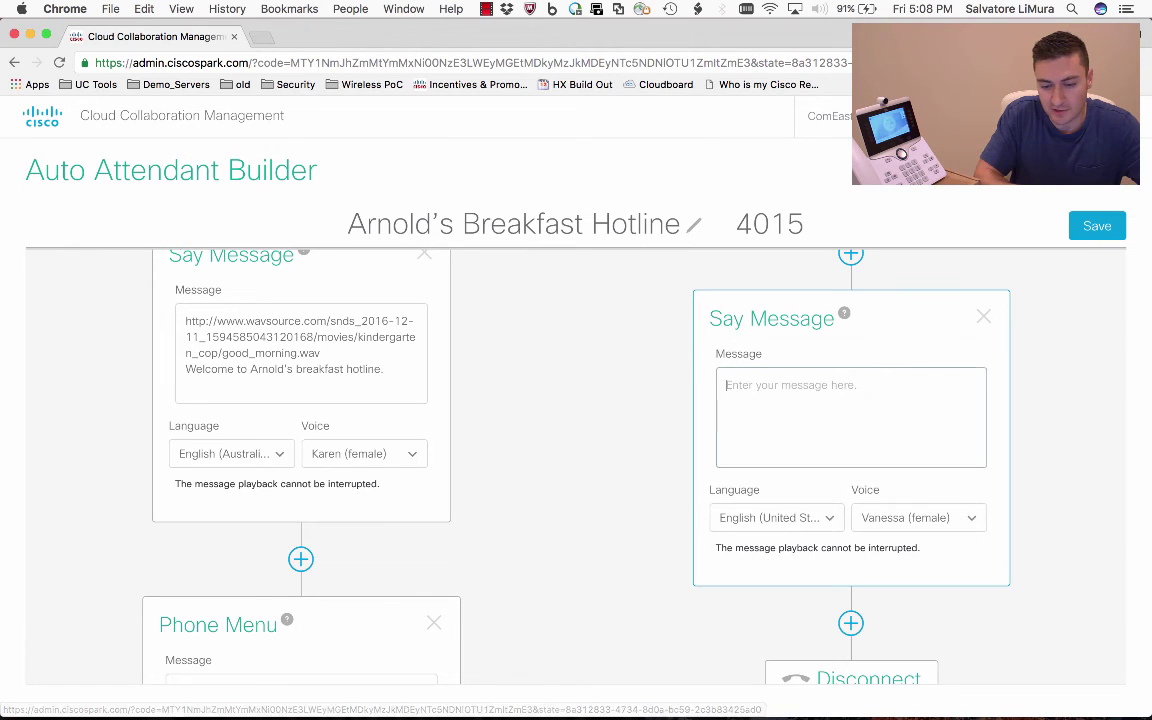
type("http://www.terminatorfiles.com/media/audio/t1/ill-be-back.mp3 http://www.terminatorfiles.com/media/audio/t2/hasta-la-vista-baby.mp3")
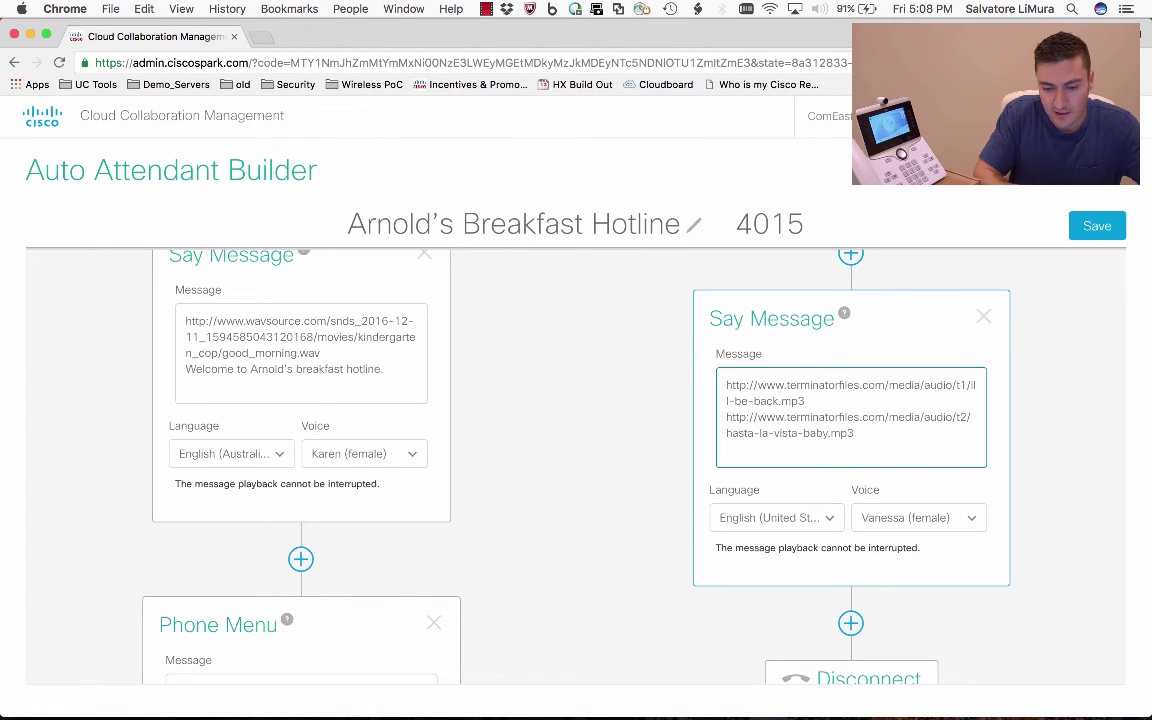
scroll(576, 450, "down", 1)
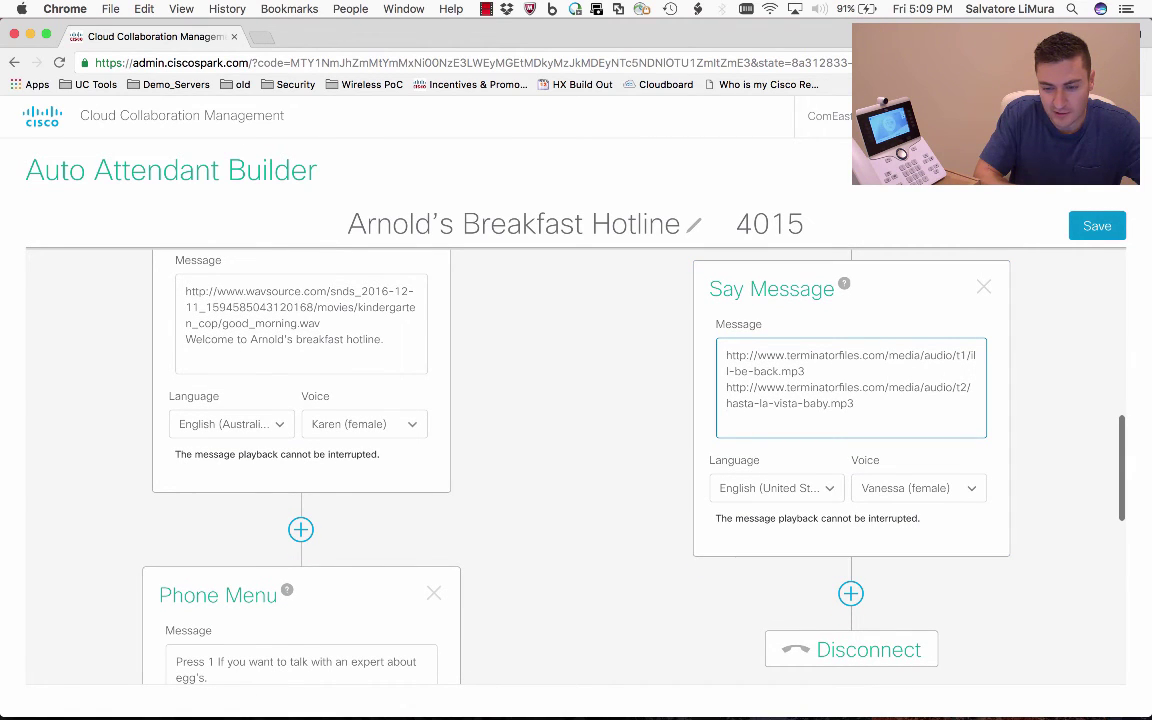
left_click(1096, 225)
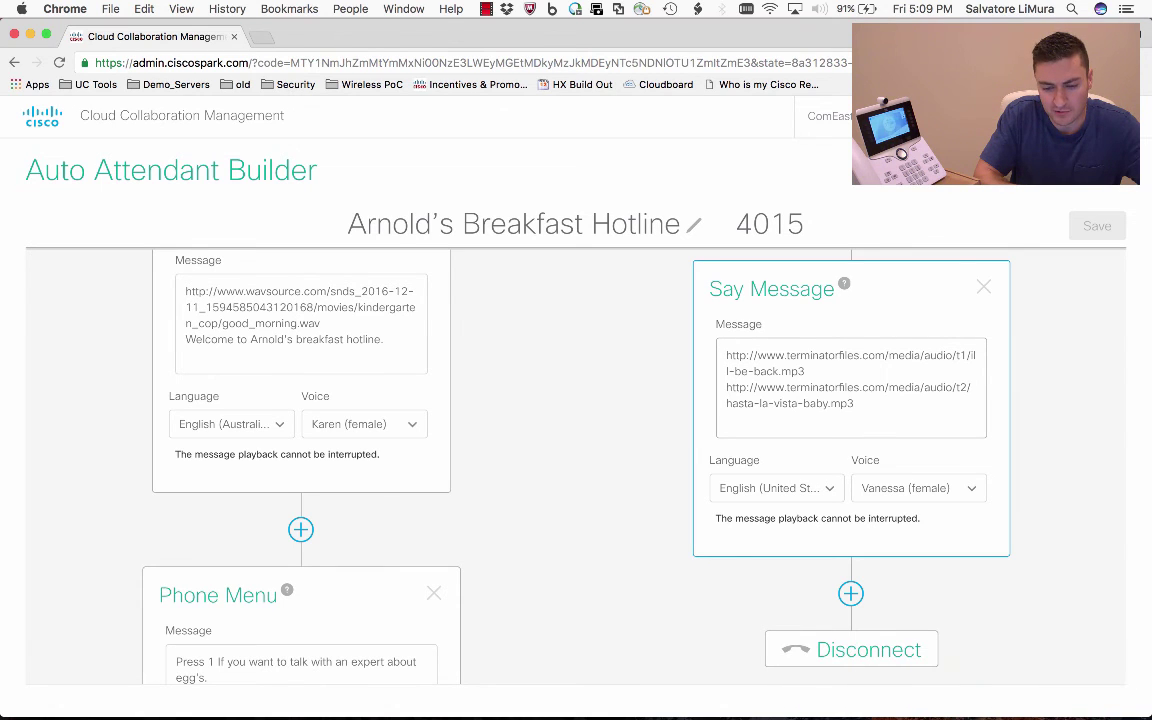
Step: Set the Monday to Friday closed time in the schedule to 05:00 PM and save the schedule
scroll(570, 450, "up", 5)
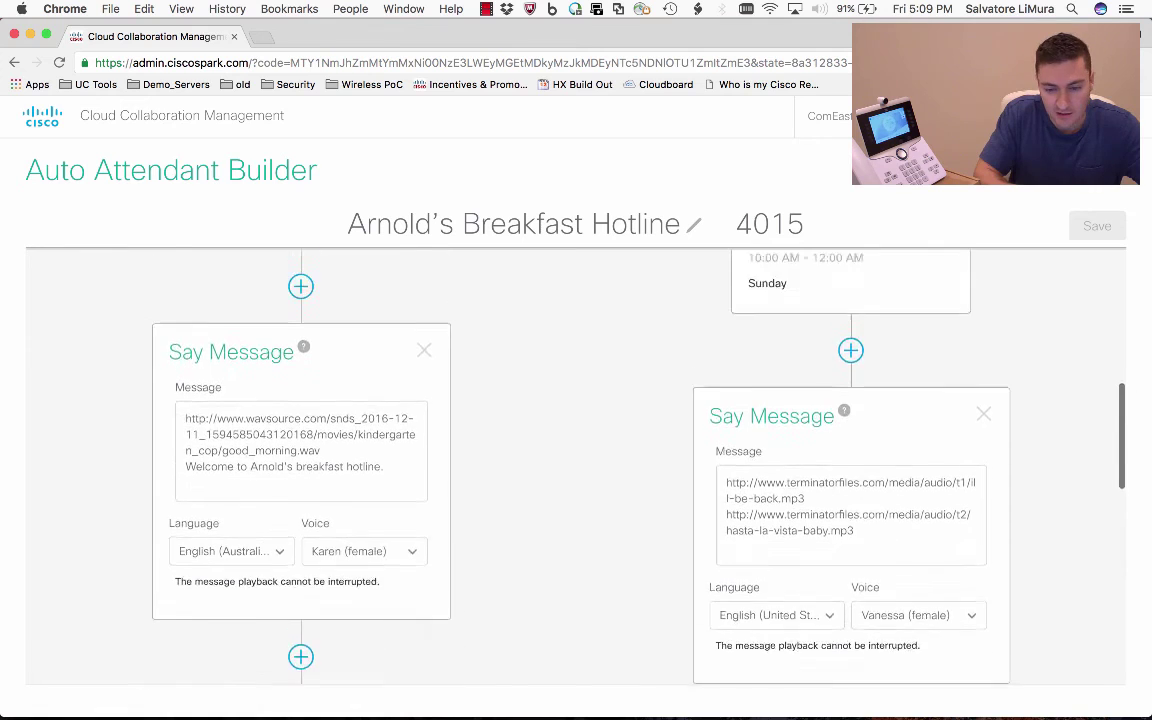
scroll(570, 450, "up", 8)
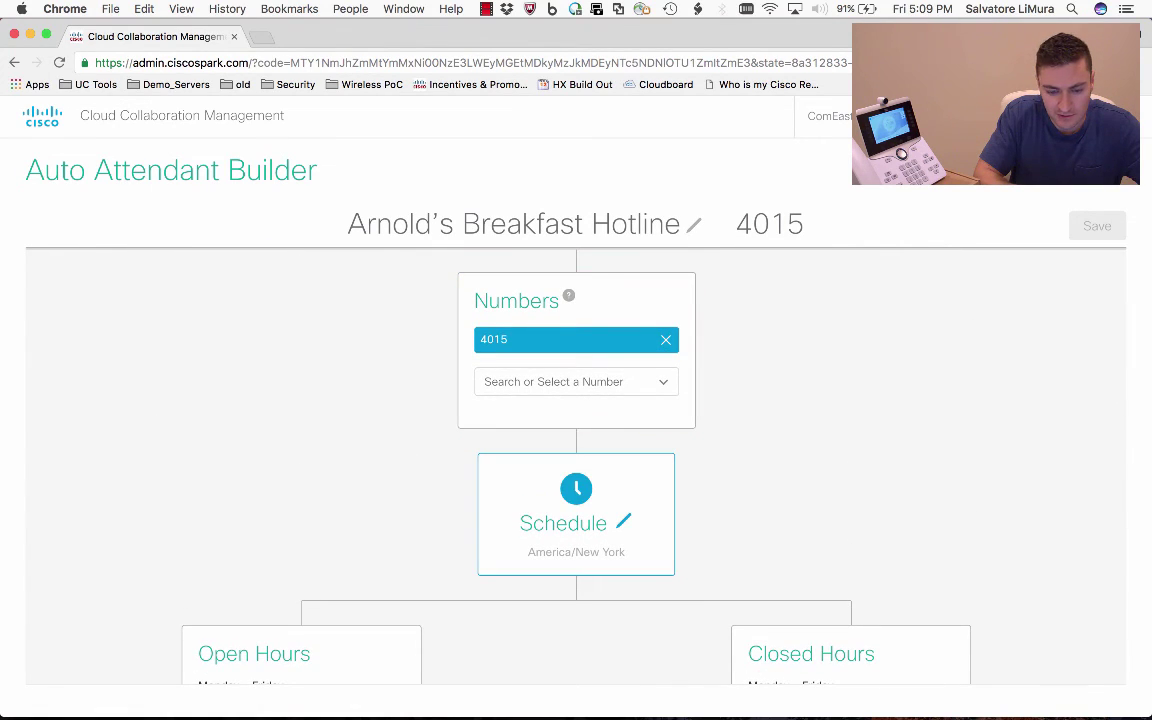
scroll(576, 450, "down", 4)
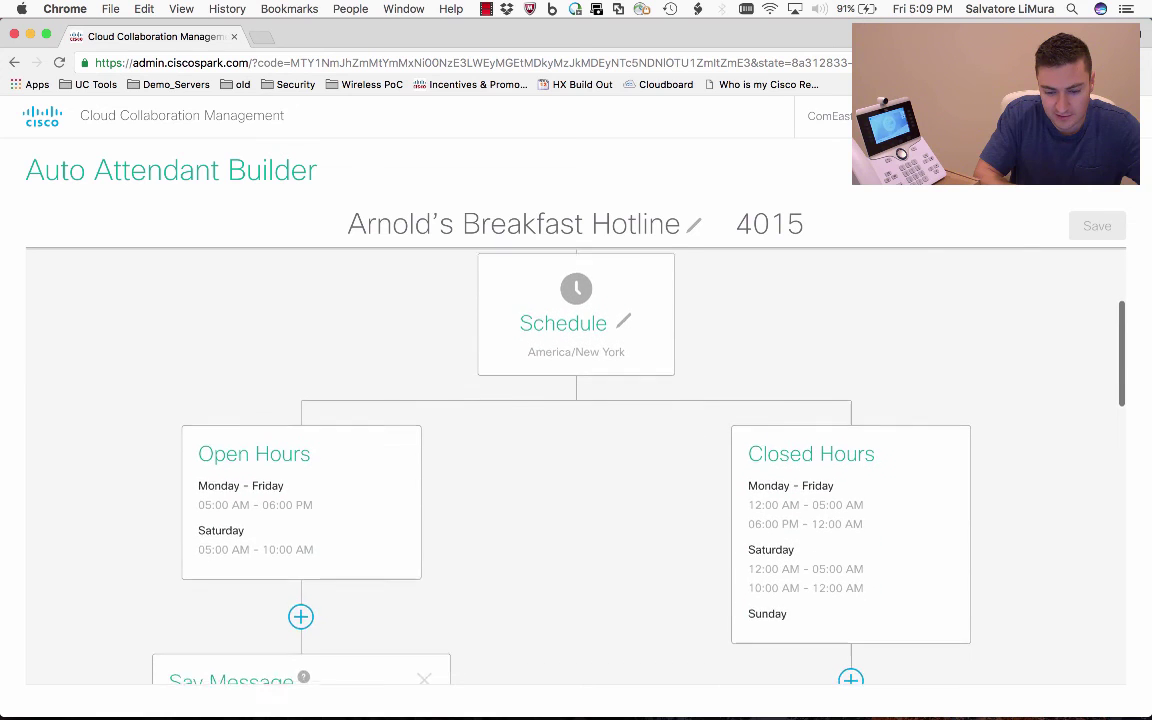
scroll(576, 350, "up", 1)
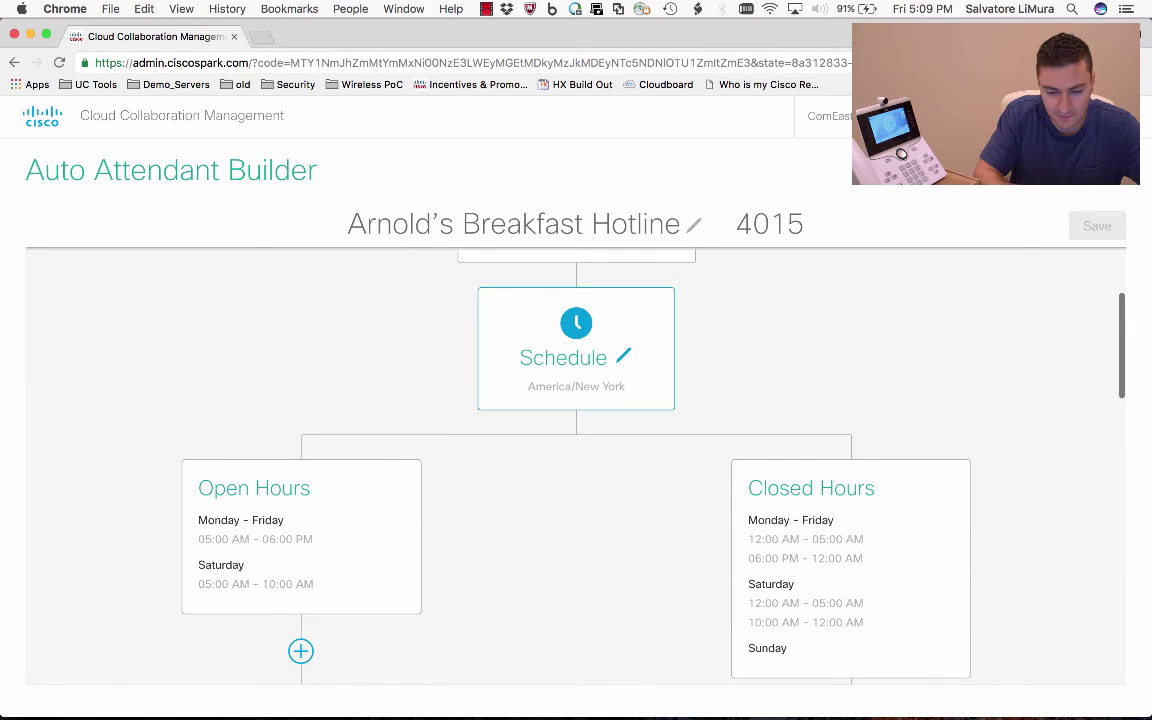
left_click(576, 356)
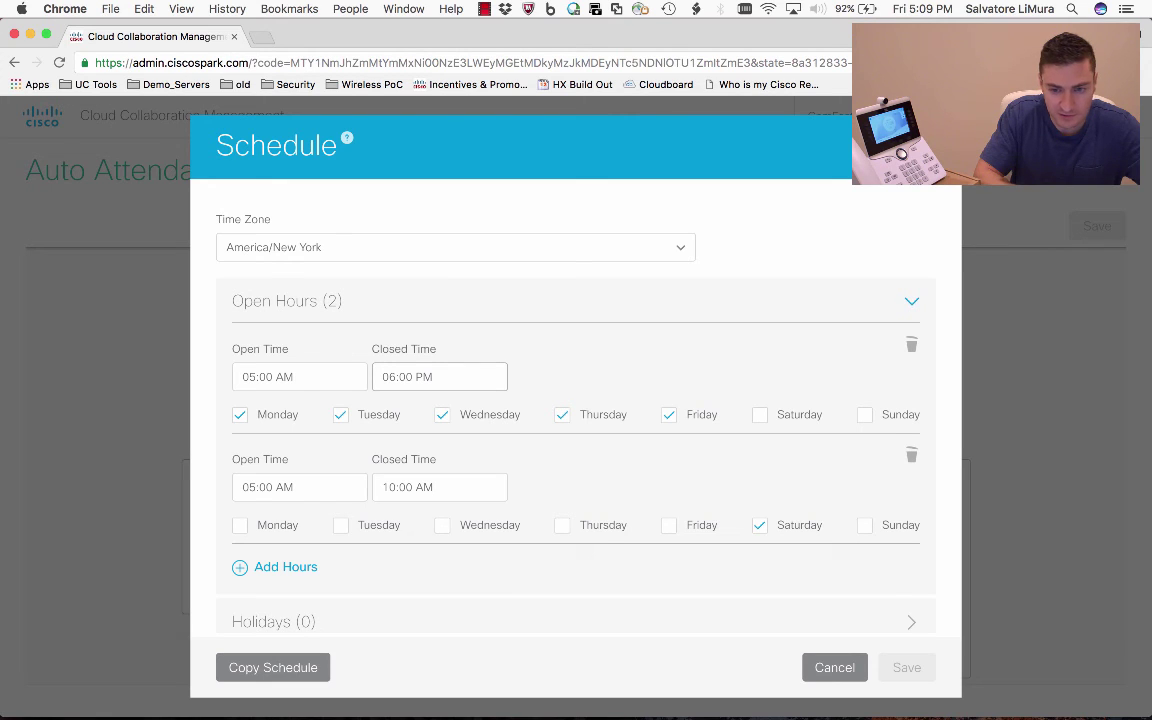
left_click(439, 376)
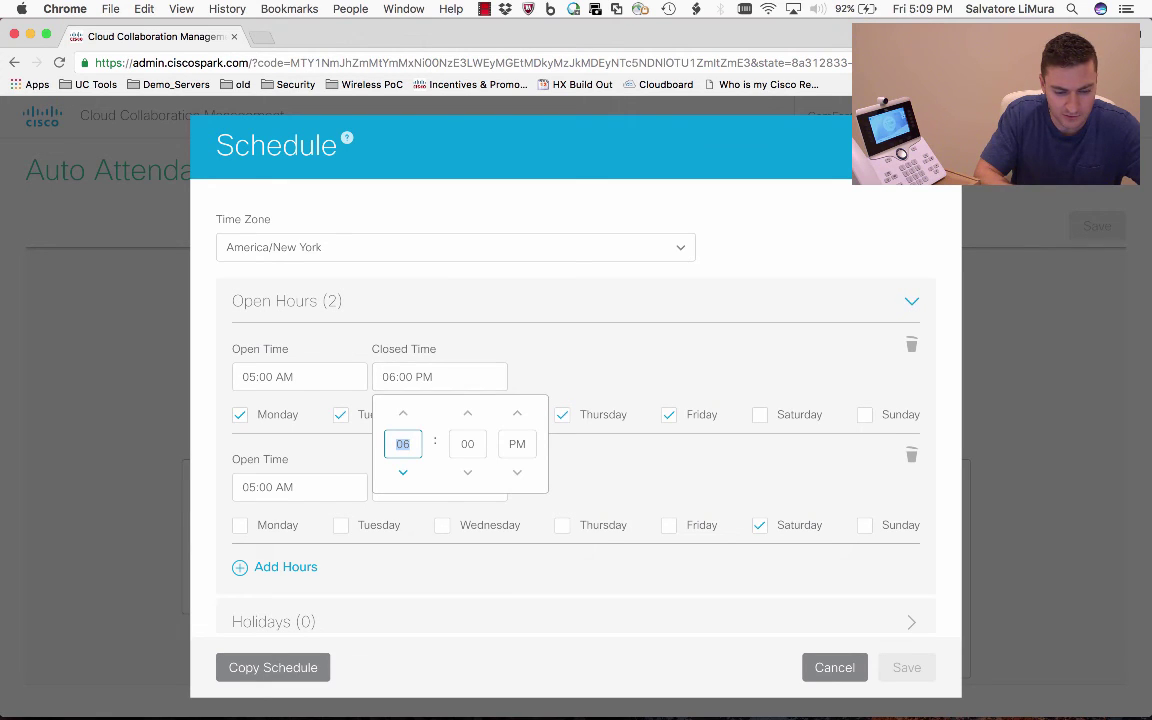
left_click(403, 472)
key("Escape")
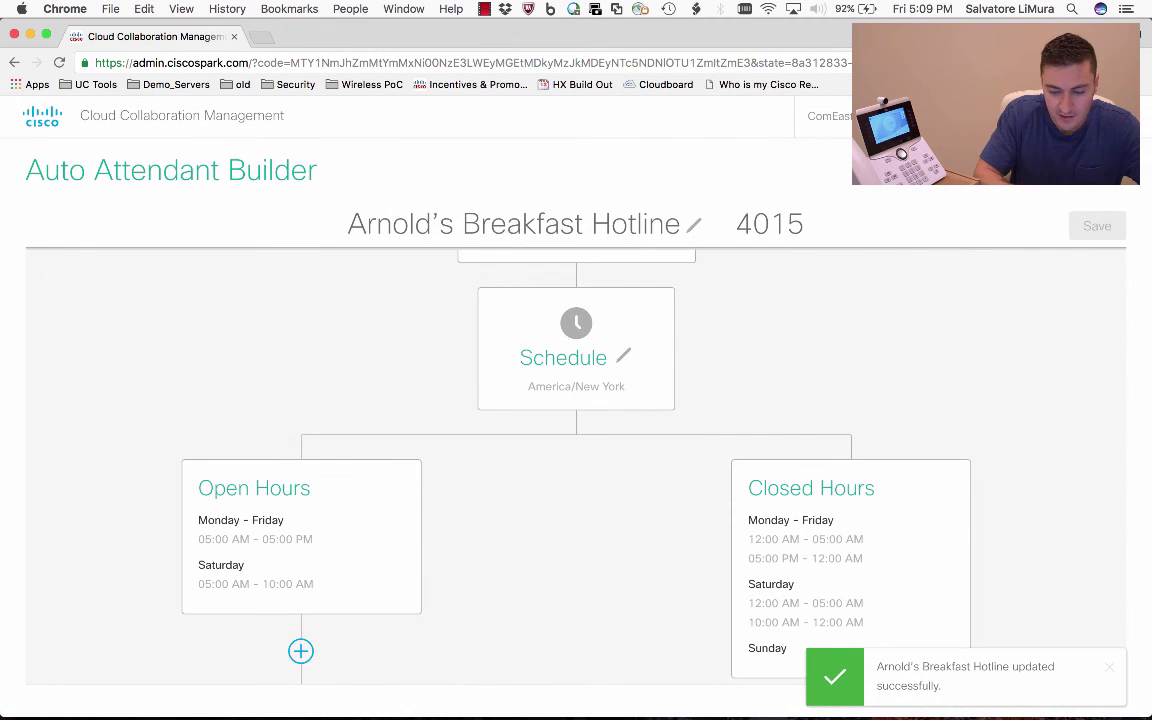
Step: Change the Phone Menu's language to Italiano and save the auto attendant
scroll(576, 466, "down", 2)
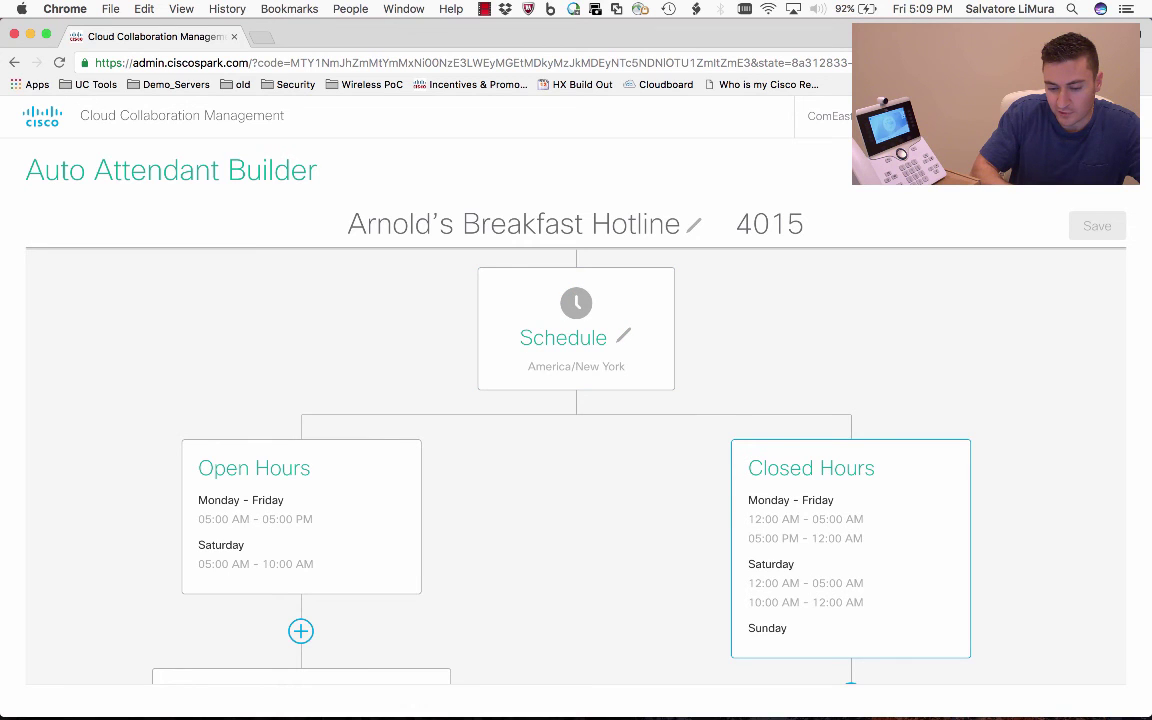
scroll(850, 520, "down", 5)
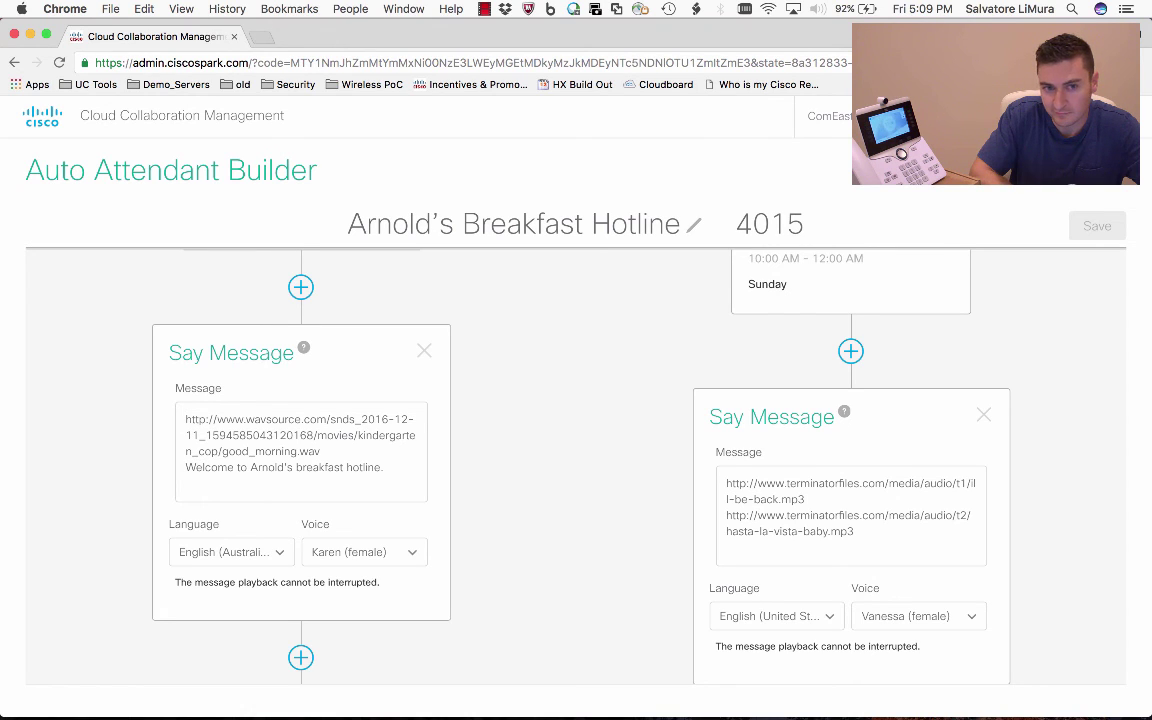
scroll(576, 460, "down", 3)
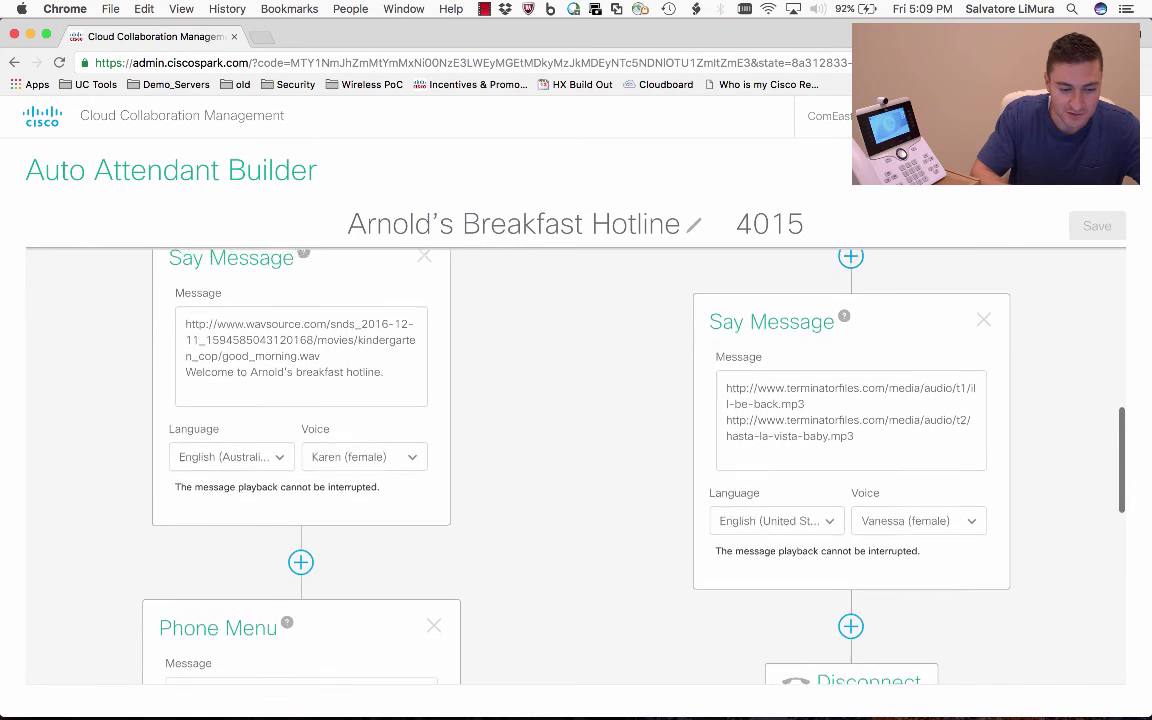
scroll(576, 460, "down", 5)
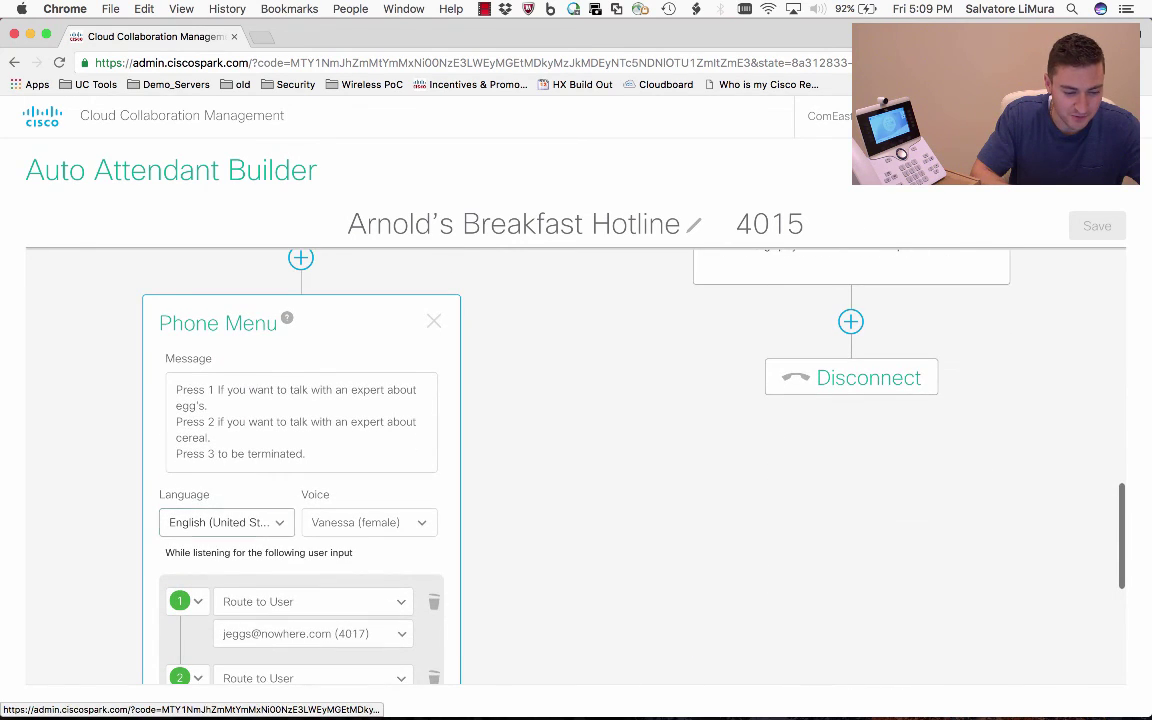
left_click(226, 522)
scroll(226, 400, "down", 5)
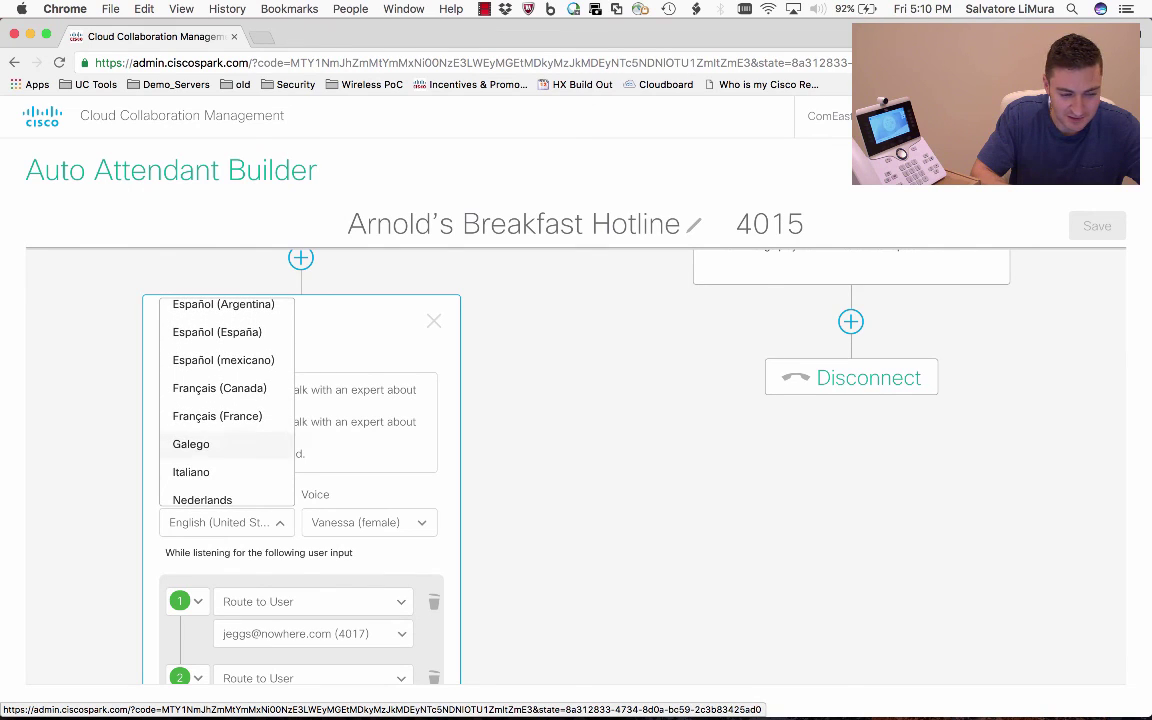
left_click(191, 472)
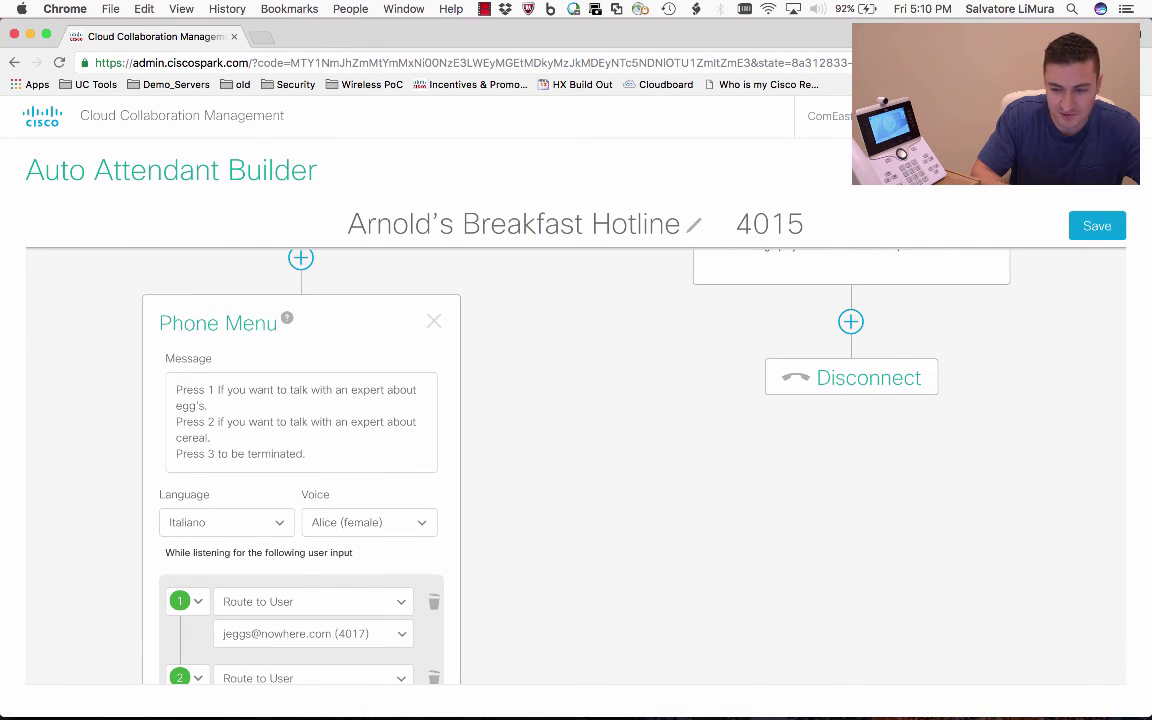
left_click(1096, 225)
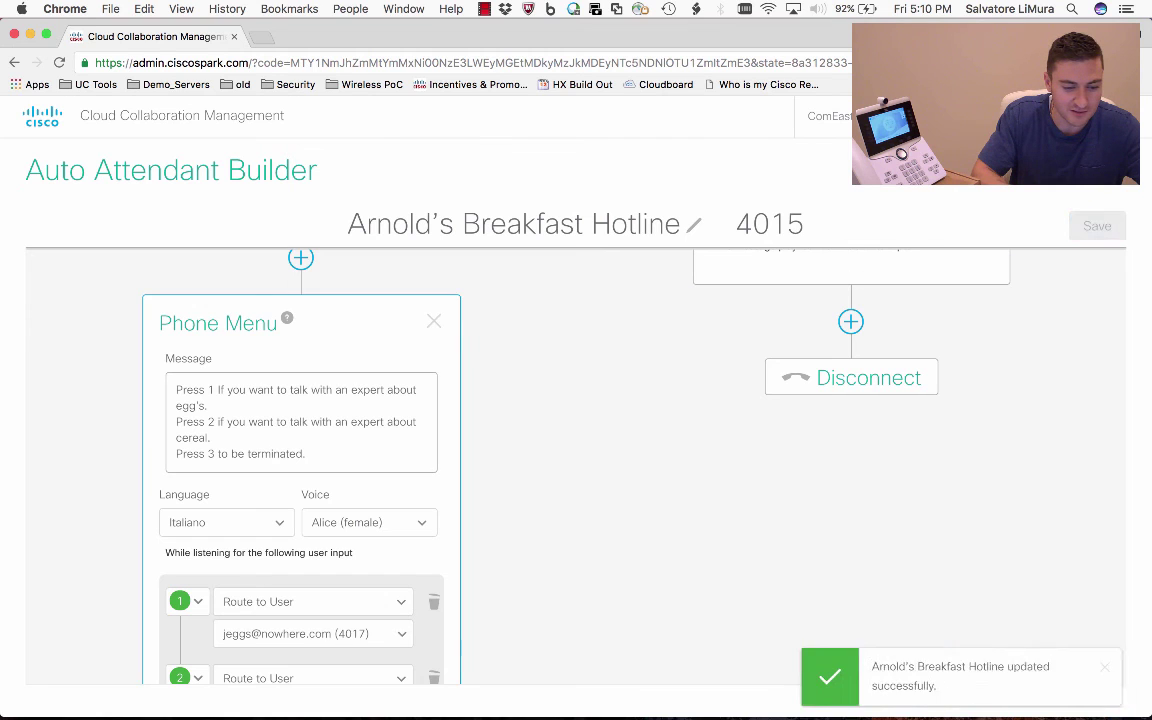
Step: Set the Monday to Friday closed time in the schedule back to 06:00 PM and save the schedule
scroll(576, 460, "down", 1)
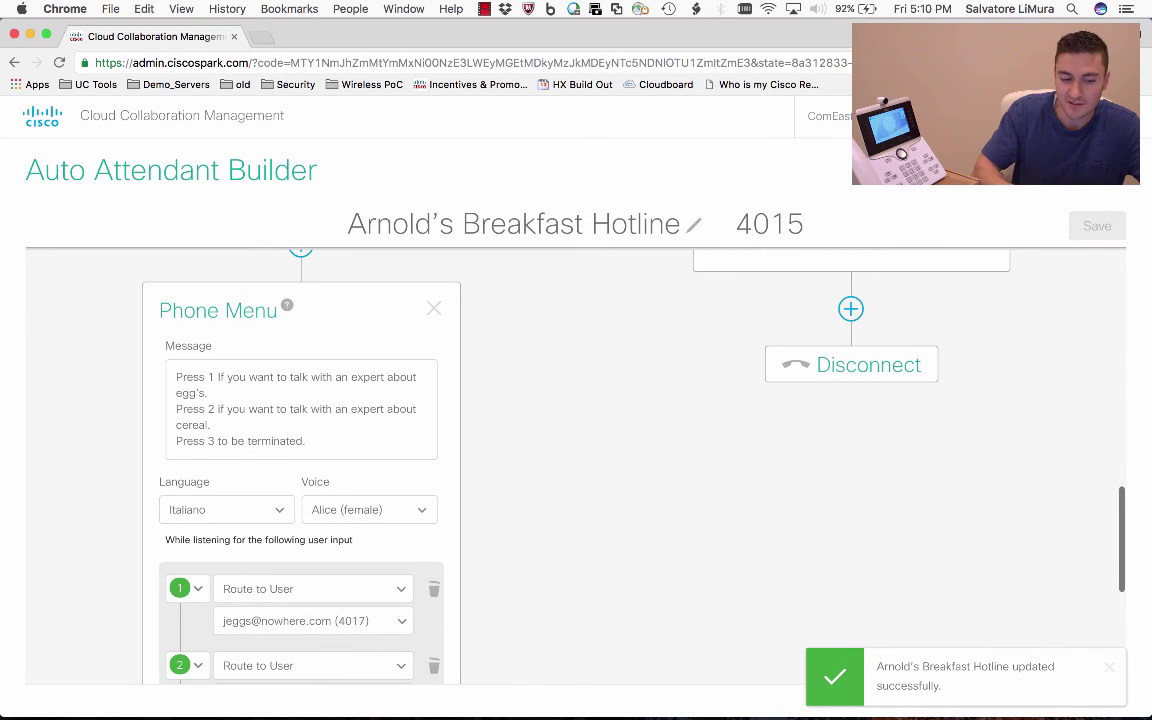
scroll(576, 460, "up", 10)
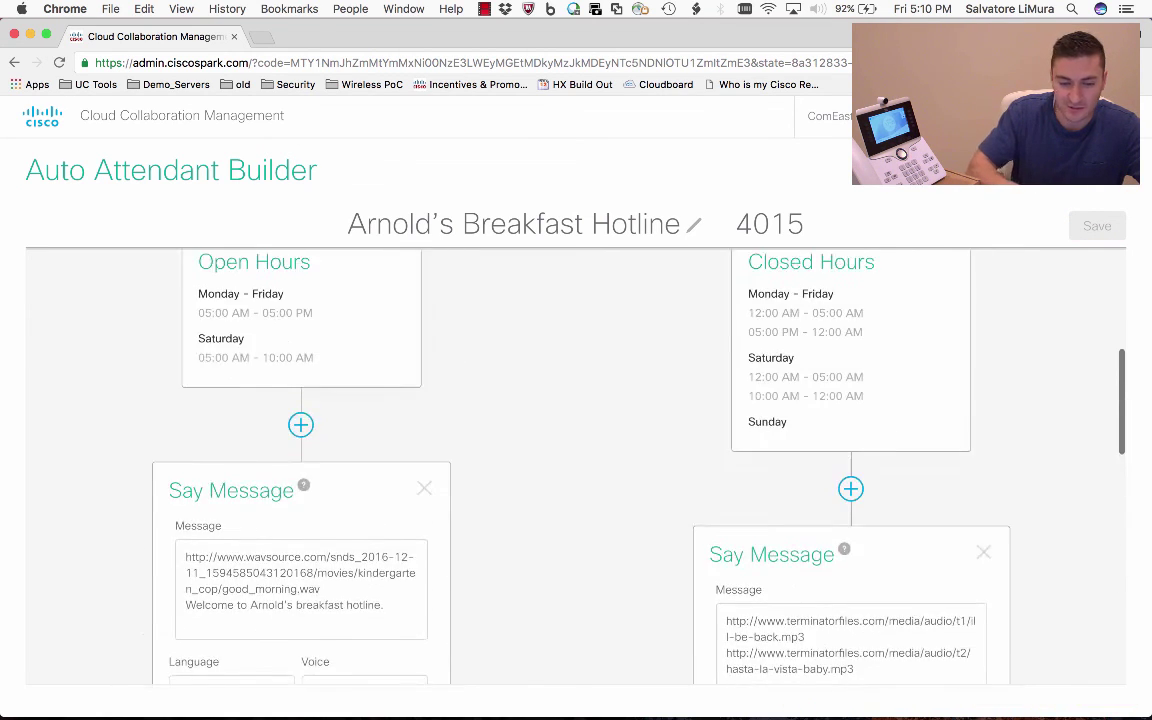
scroll(576, 460, "up", 2)
left_click(623, 484)
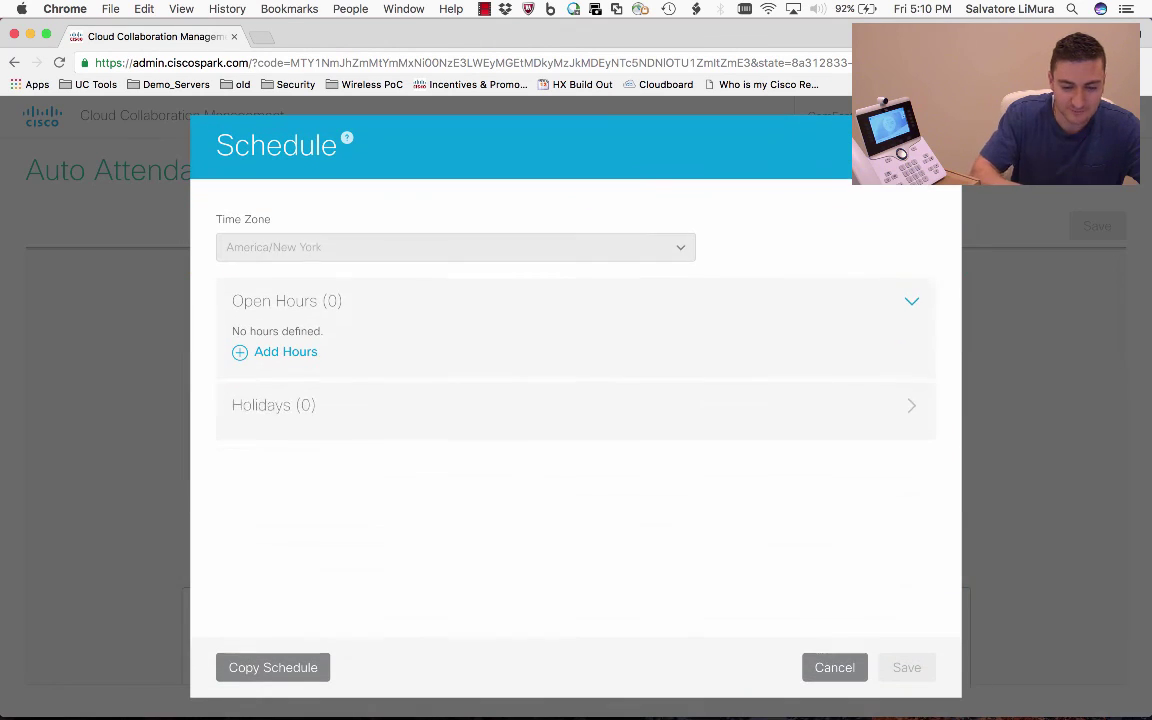
left_click(440, 377)
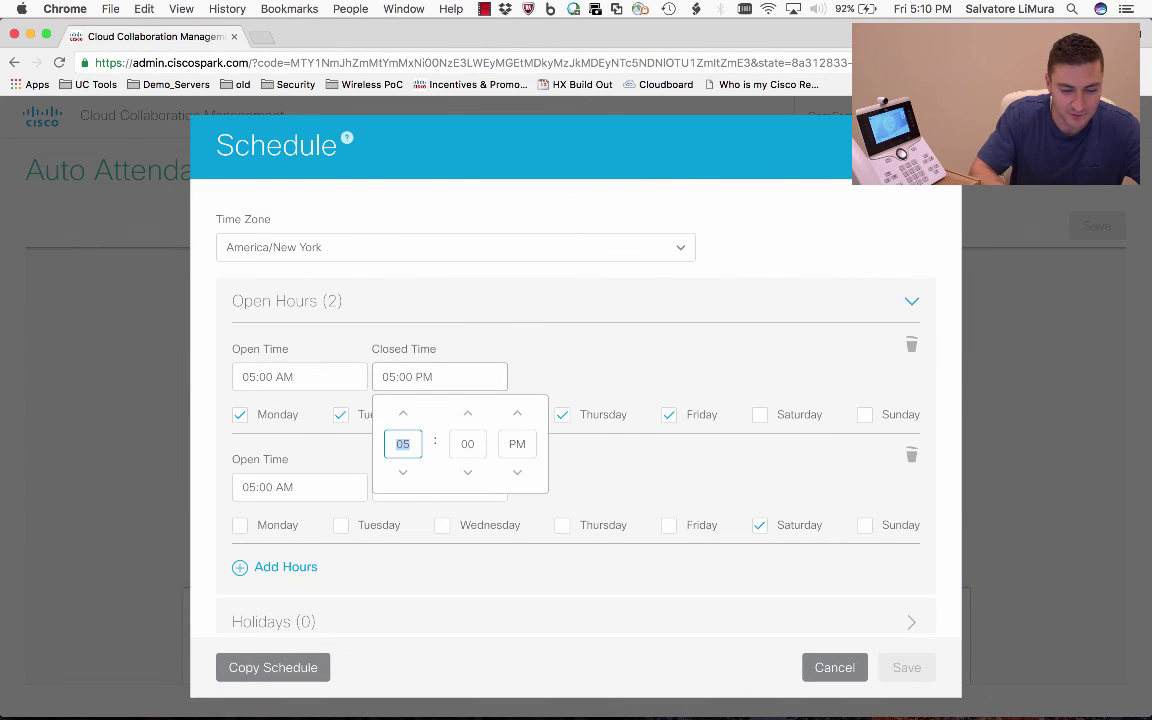
type("6")
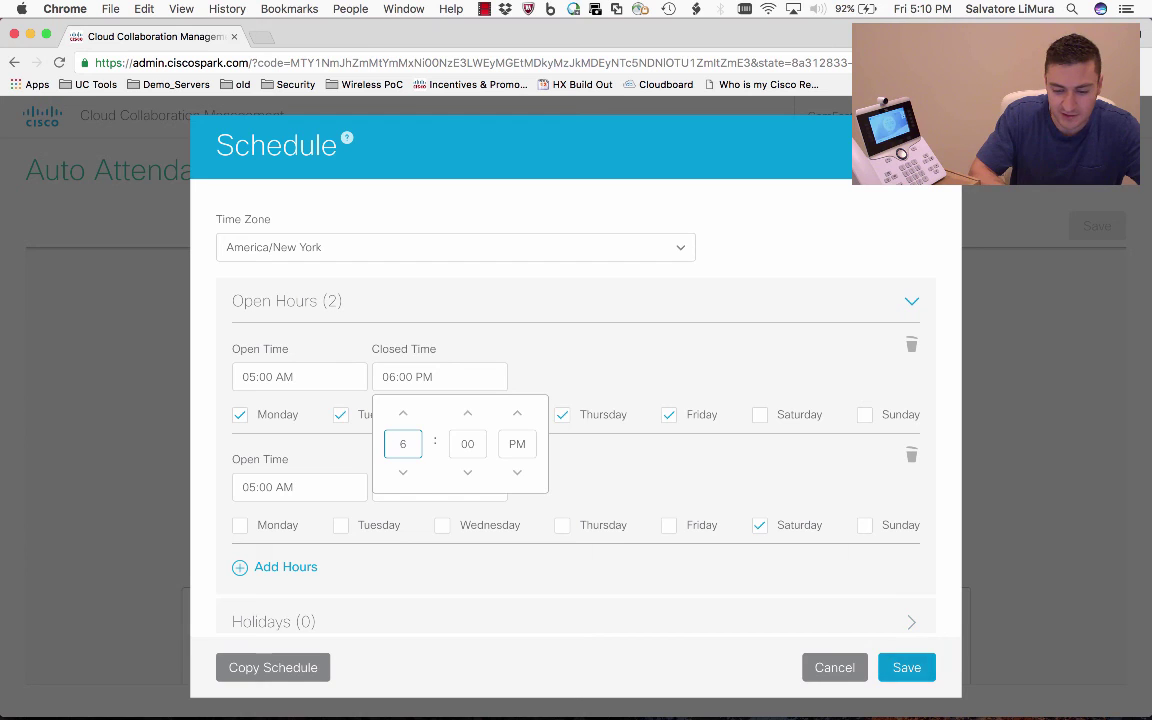
key("Return")
key("Return")
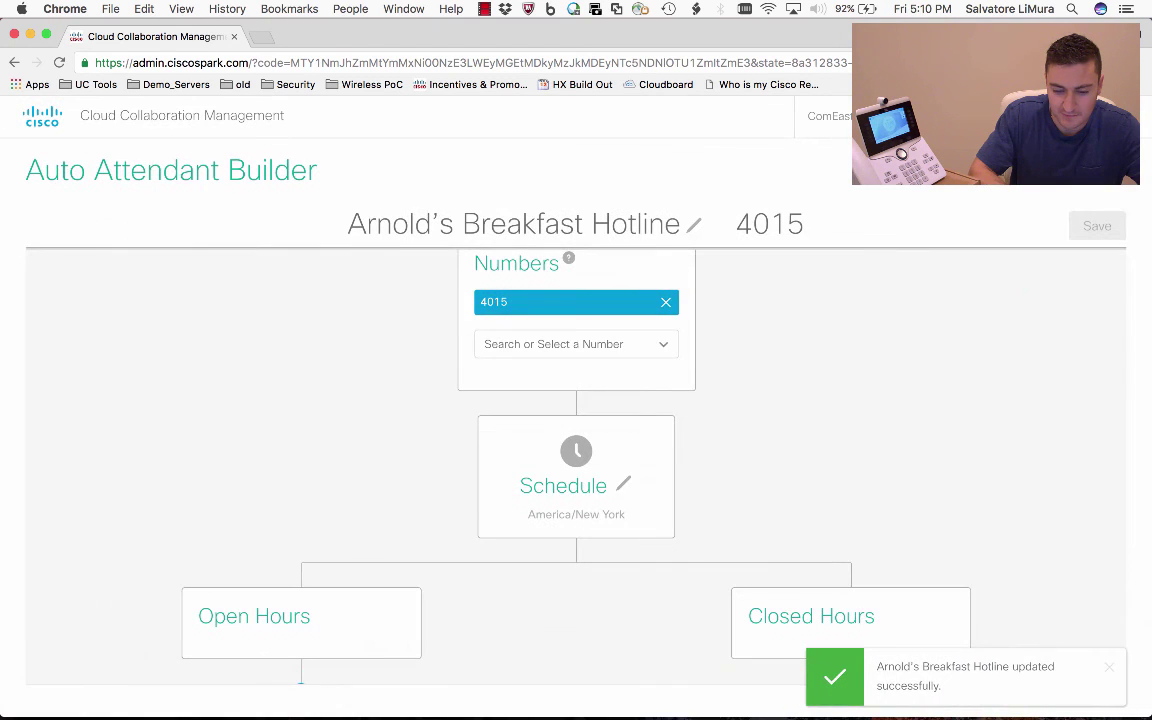
Step: Review the updated call flow, checking the open and closed hours, both Say Message greetings and the Phone Menu's language and routes
scroll(576, 450, "down", 5)
scroll(576, 450, "down", 3)
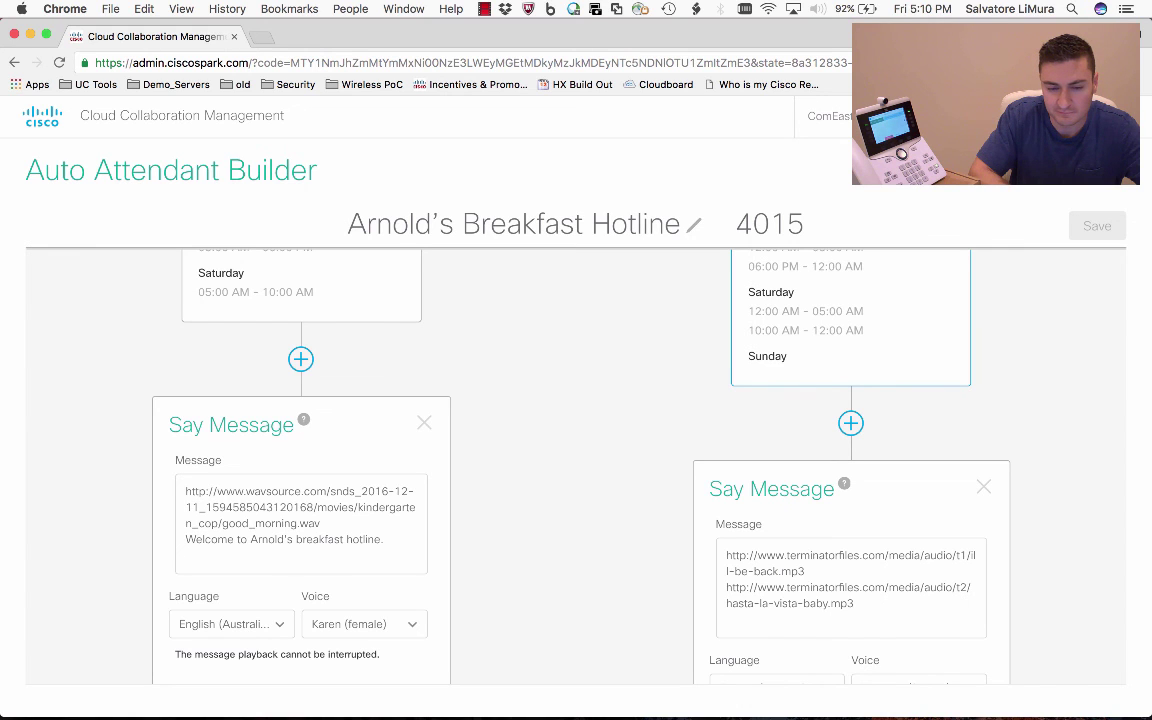
scroll(576, 465, "down", 7)
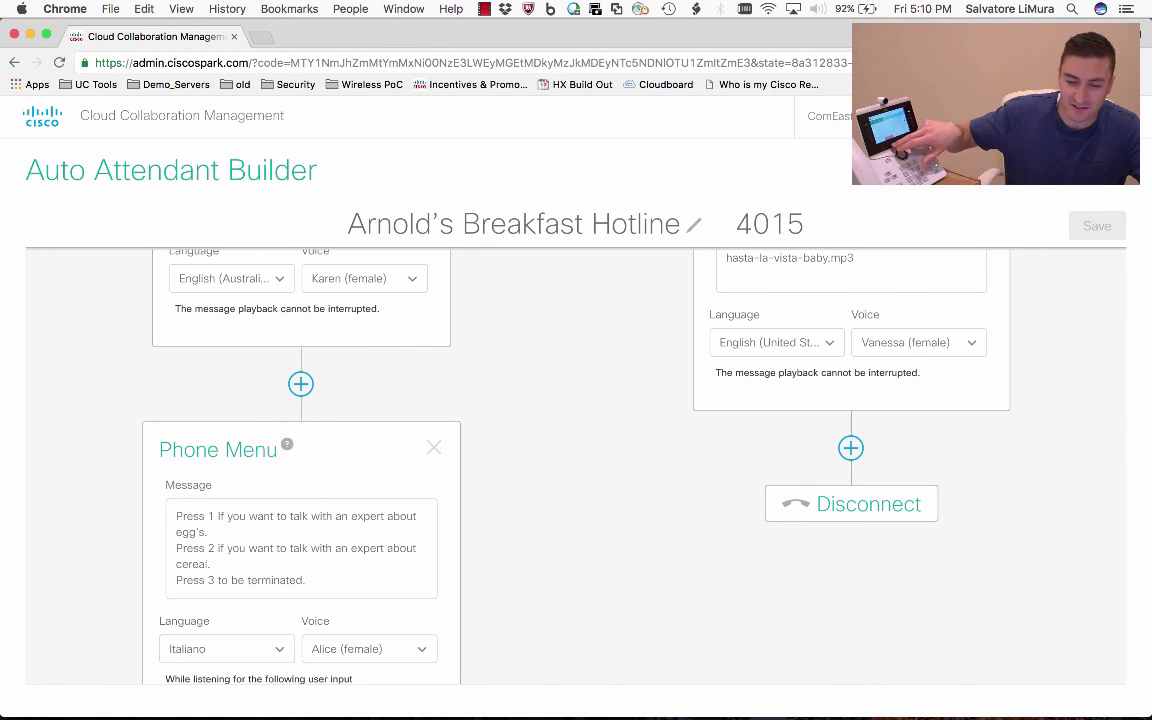
scroll(576, 465, "down", 1)
scroll(576, 465, "down", 8)
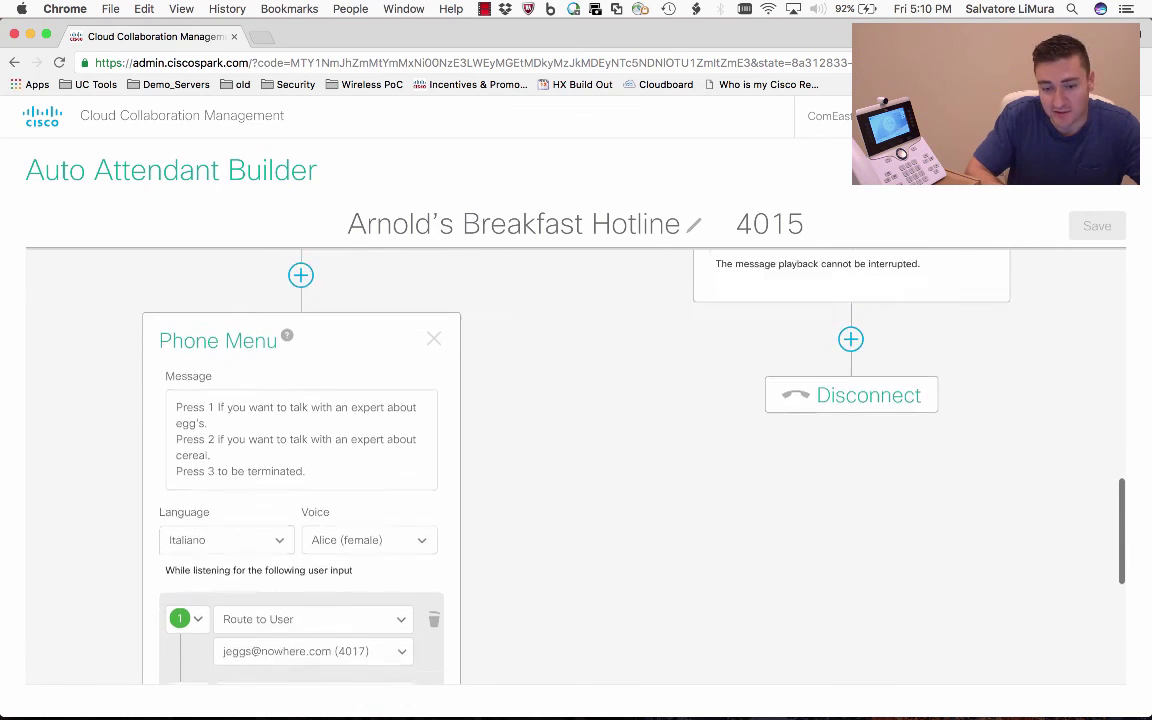
scroll(576, 465, "up", 20)
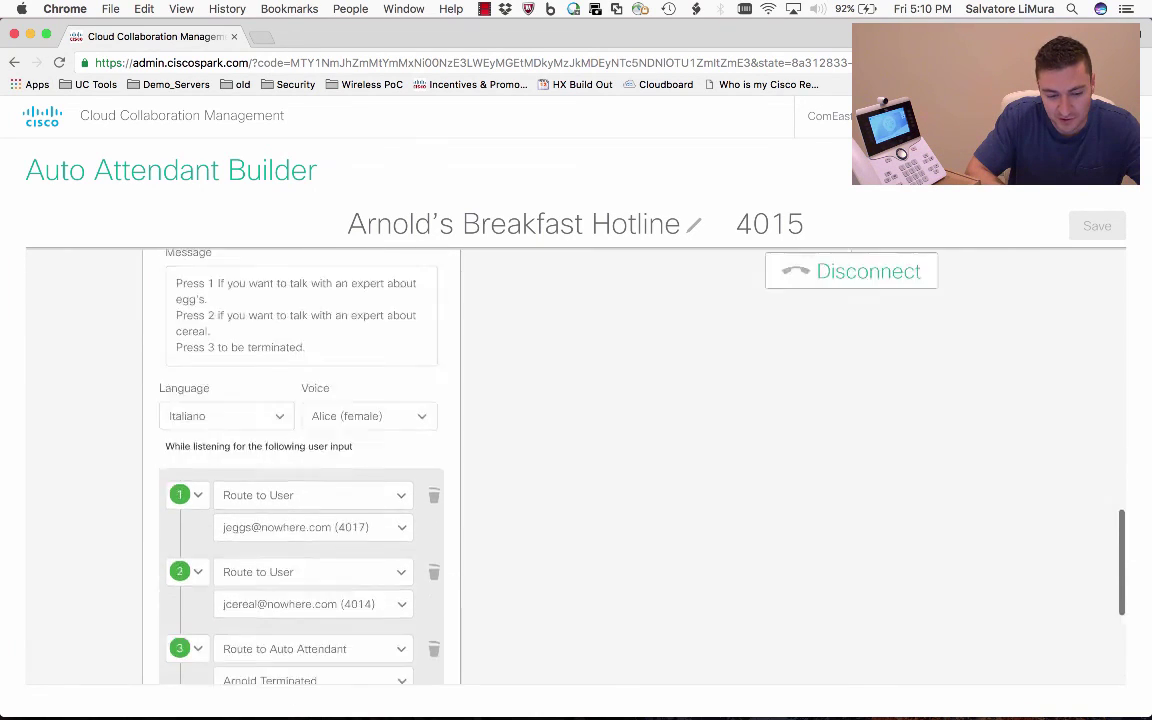
scroll(576, 465, "up", 5)
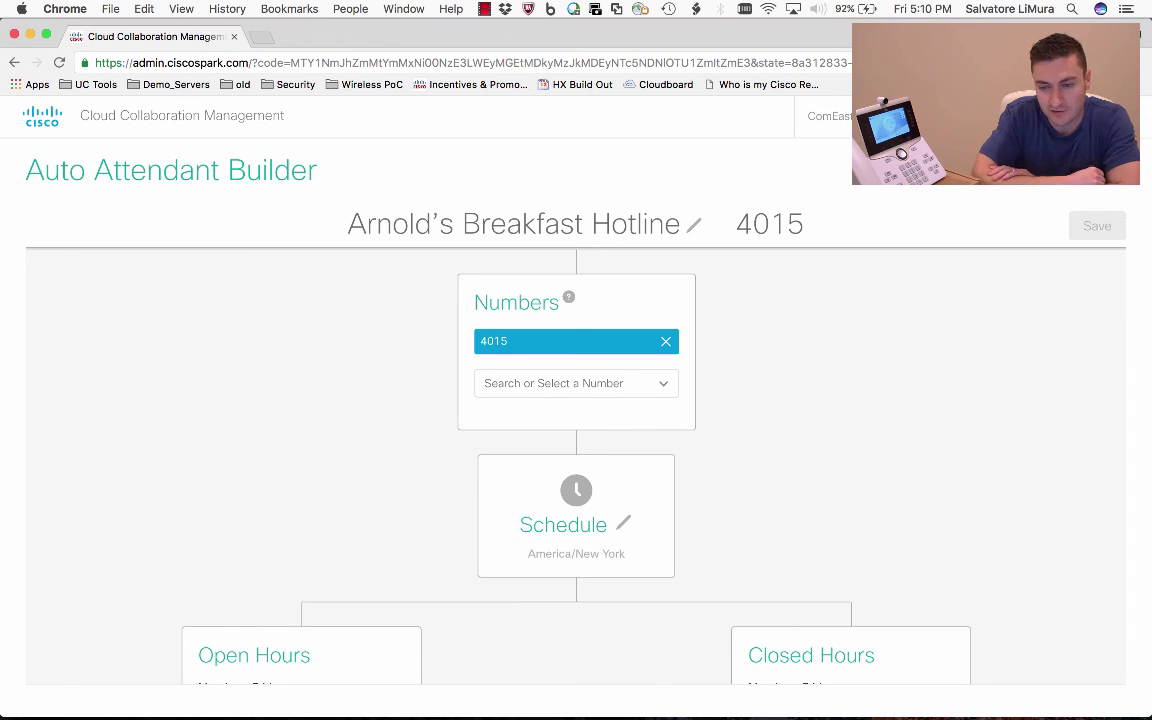
scroll(576, 450, "down", 2)
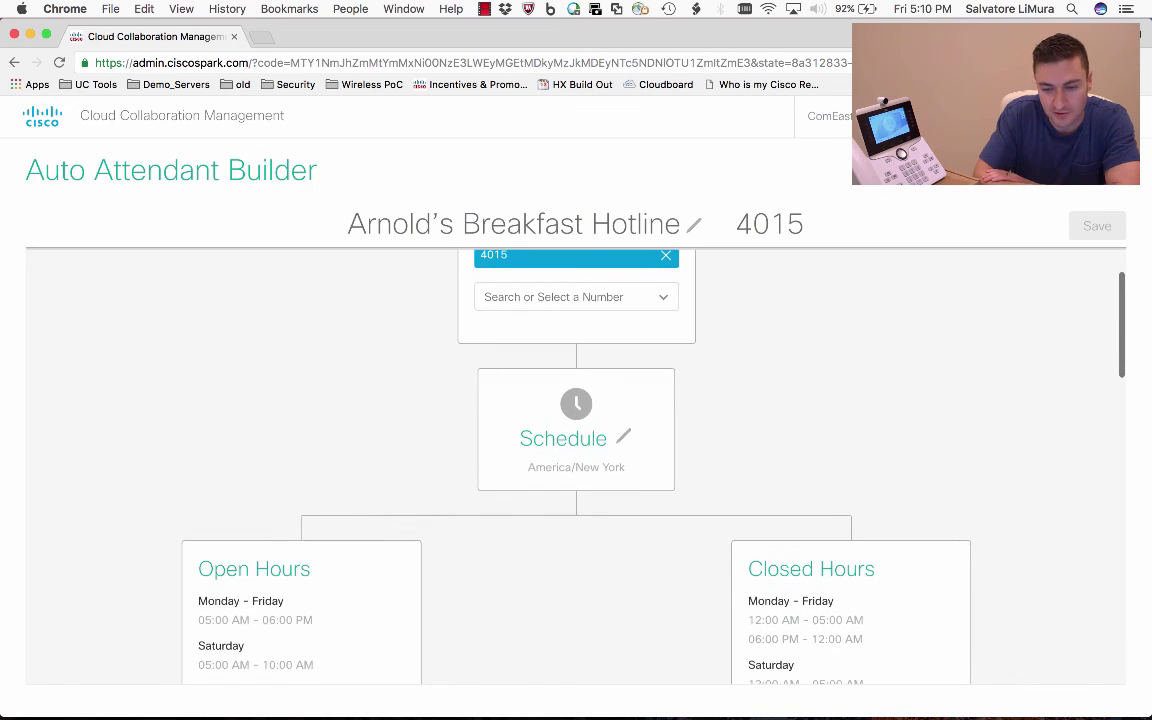
scroll(576, 450, "up", 2)
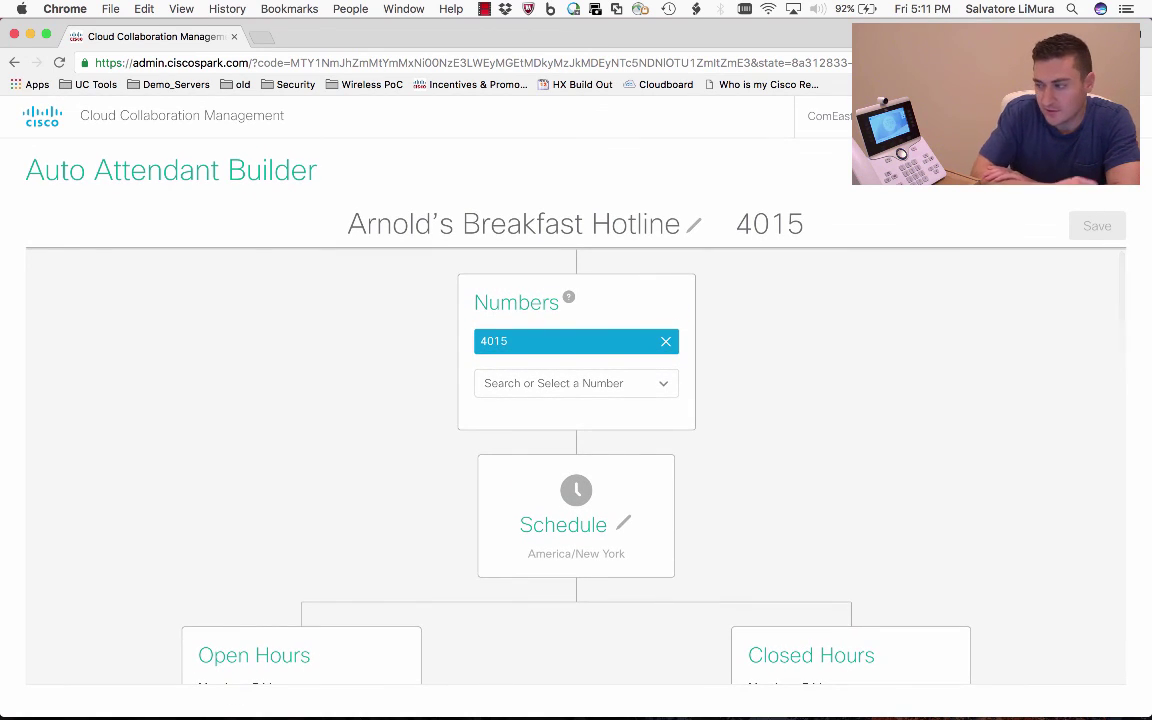